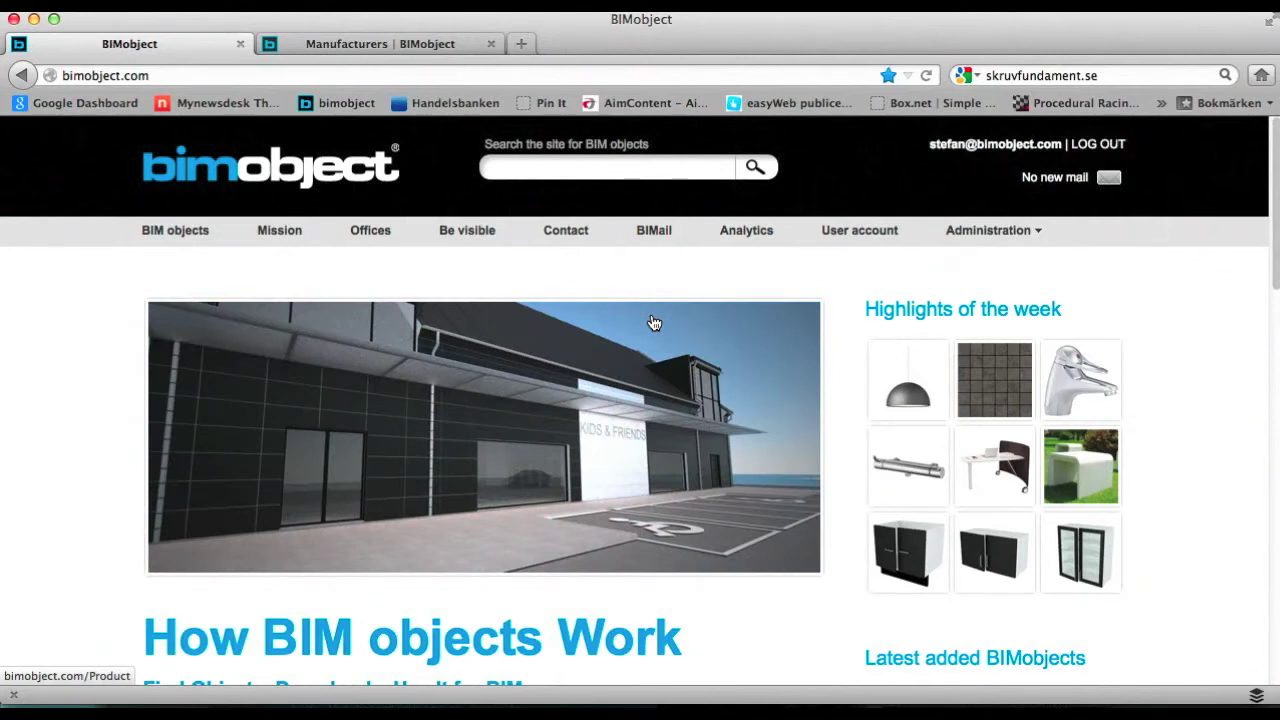
Step: Open the Norgips product list from the BIMobject manufacturers page
{"action": "scroll", "coordinate": [688, 537], "scroll_direction": "down", "scroll_amount": 10}
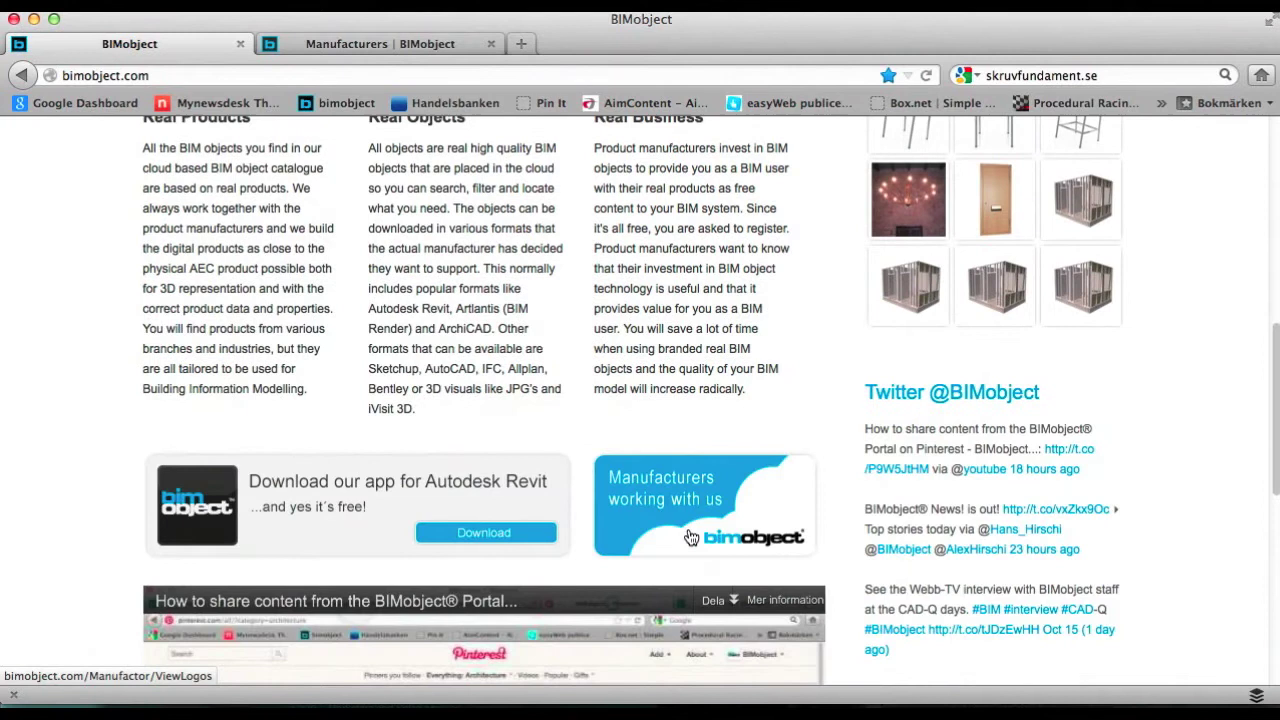
{"action": "scroll", "coordinate": [688, 537], "scroll_direction": "up", "scroll_amount": 10}
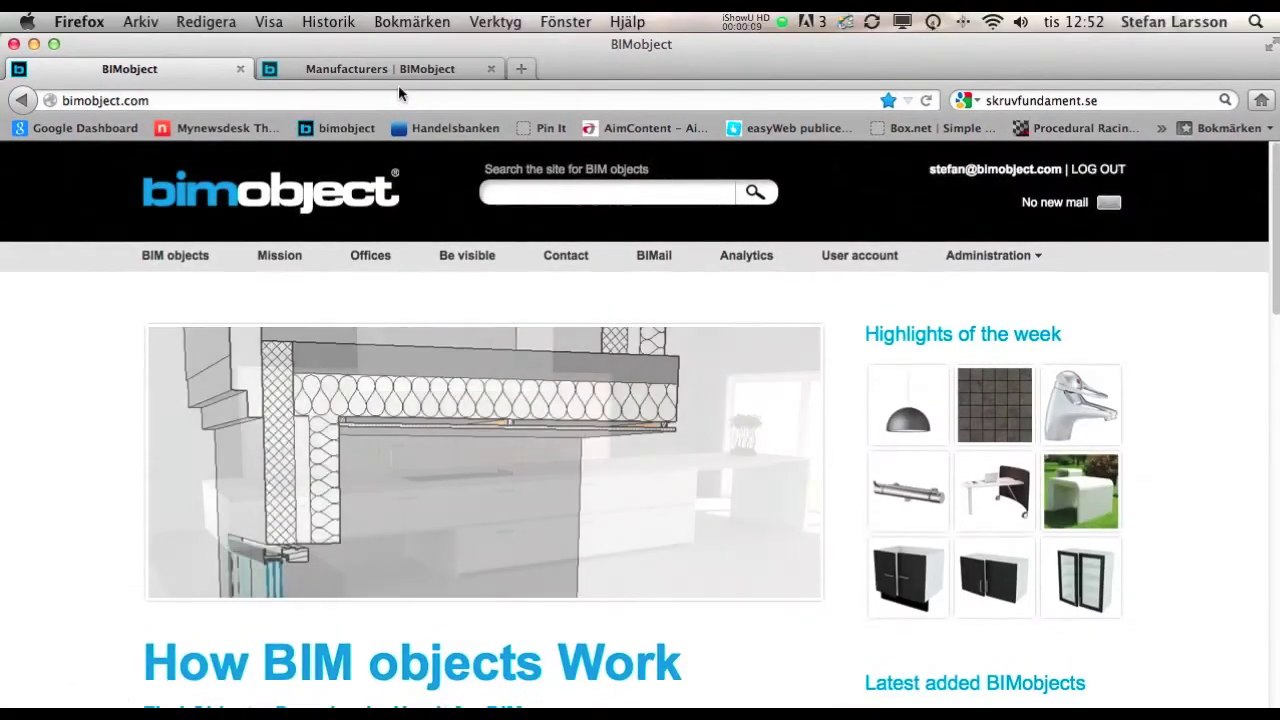
{"action": "left_click", "coordinate": [412, 43]}
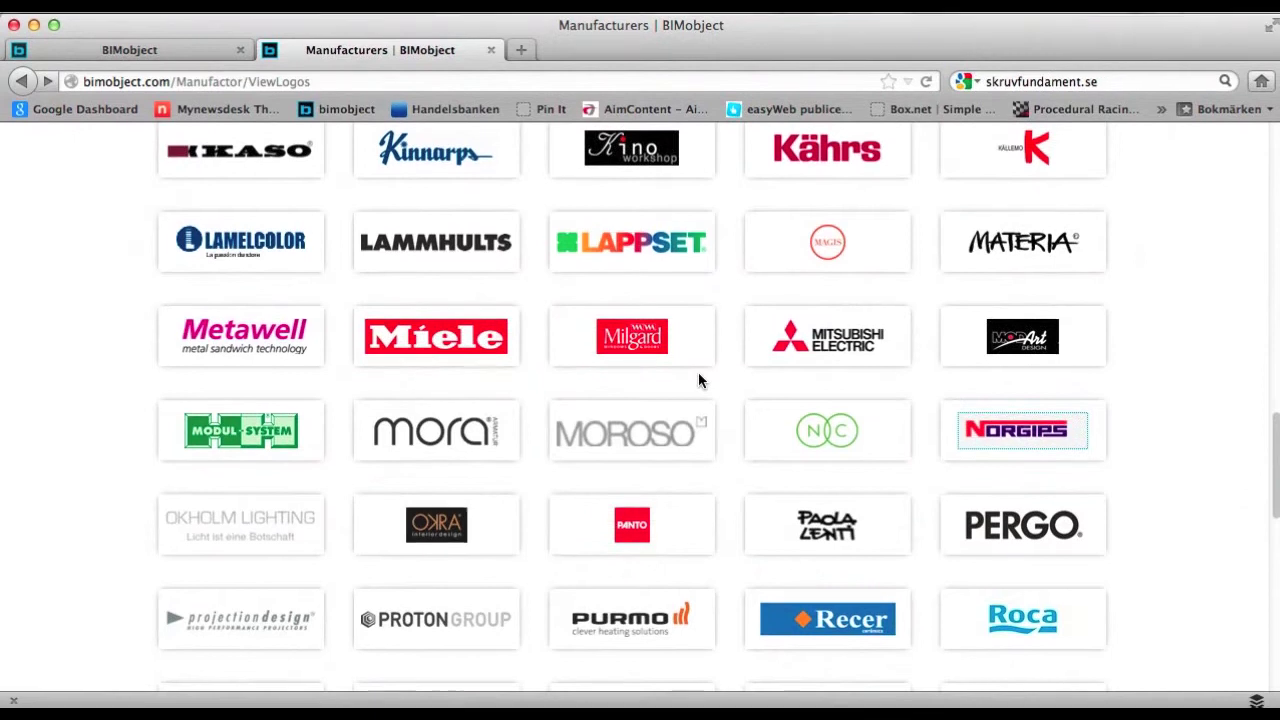
{"action": "scroll", "coordinate": [697, 399], "scroll_direction": "down", "scroll_amount": 4}
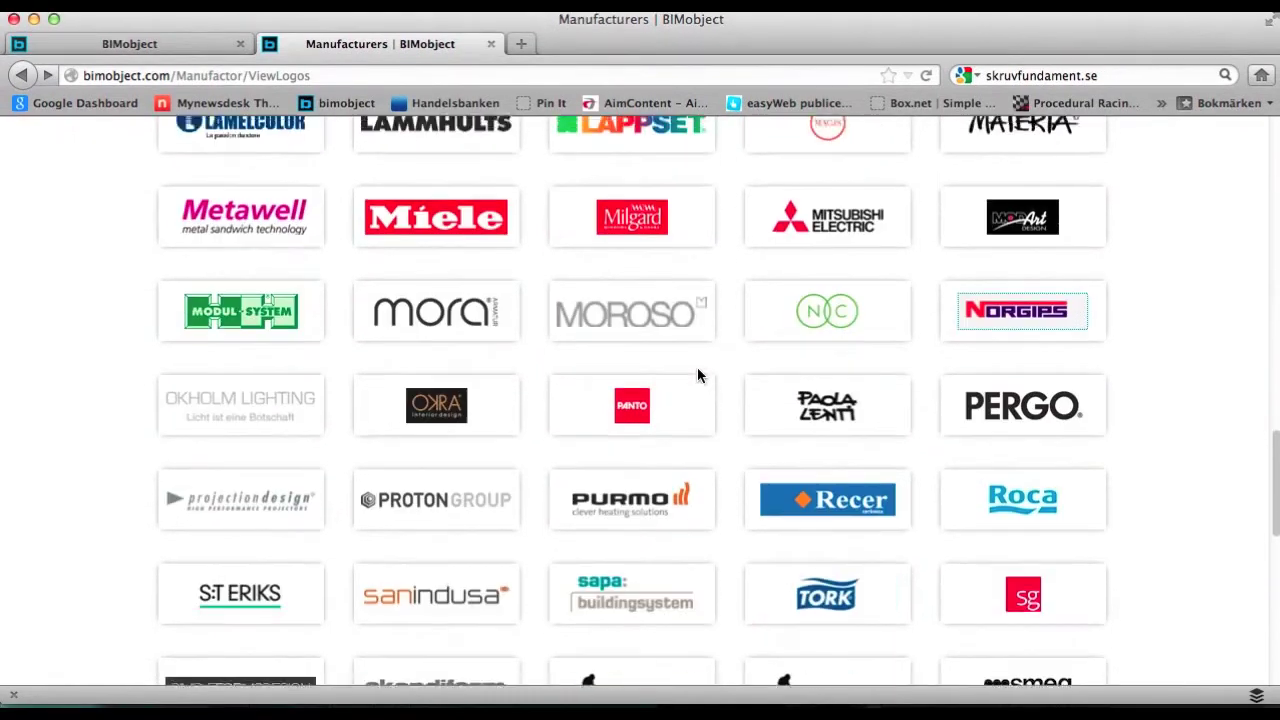
{"action": "scroll", "coordinate": [697, 375], "scroll_direction": "up", "scroll_amount": 2}
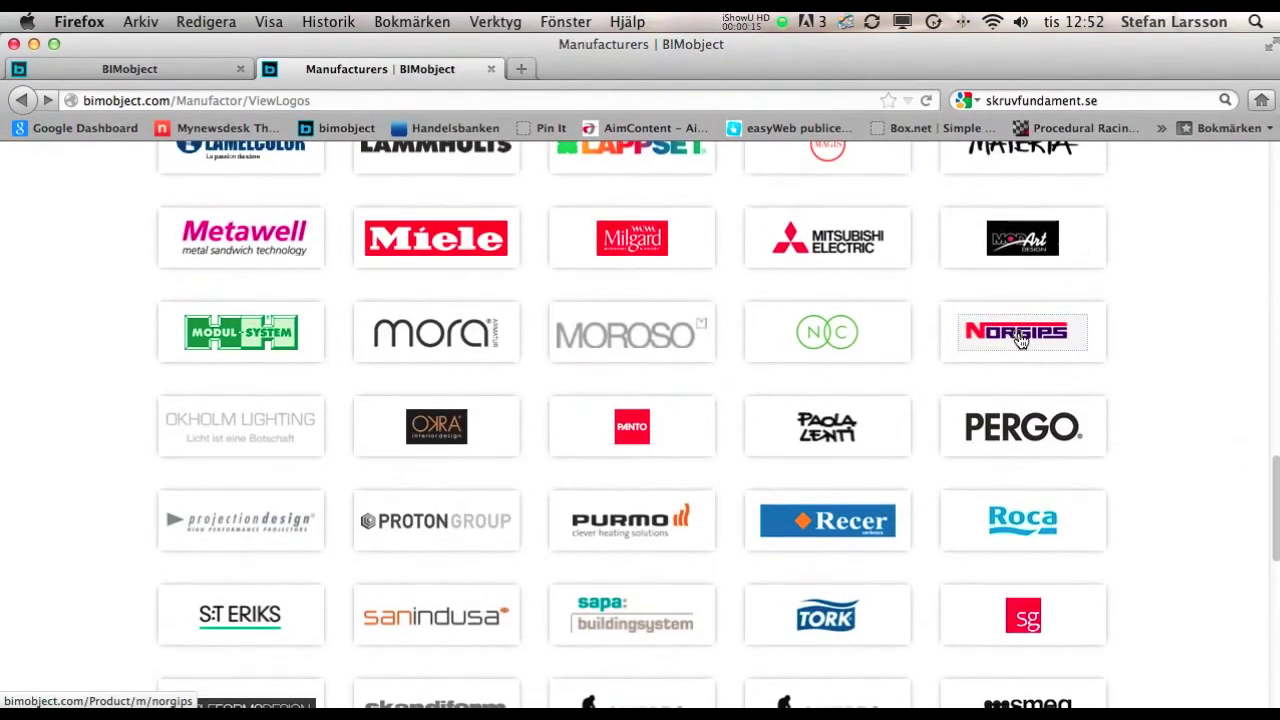
{"action": "left_click", "coordinate": [1018, 314]}
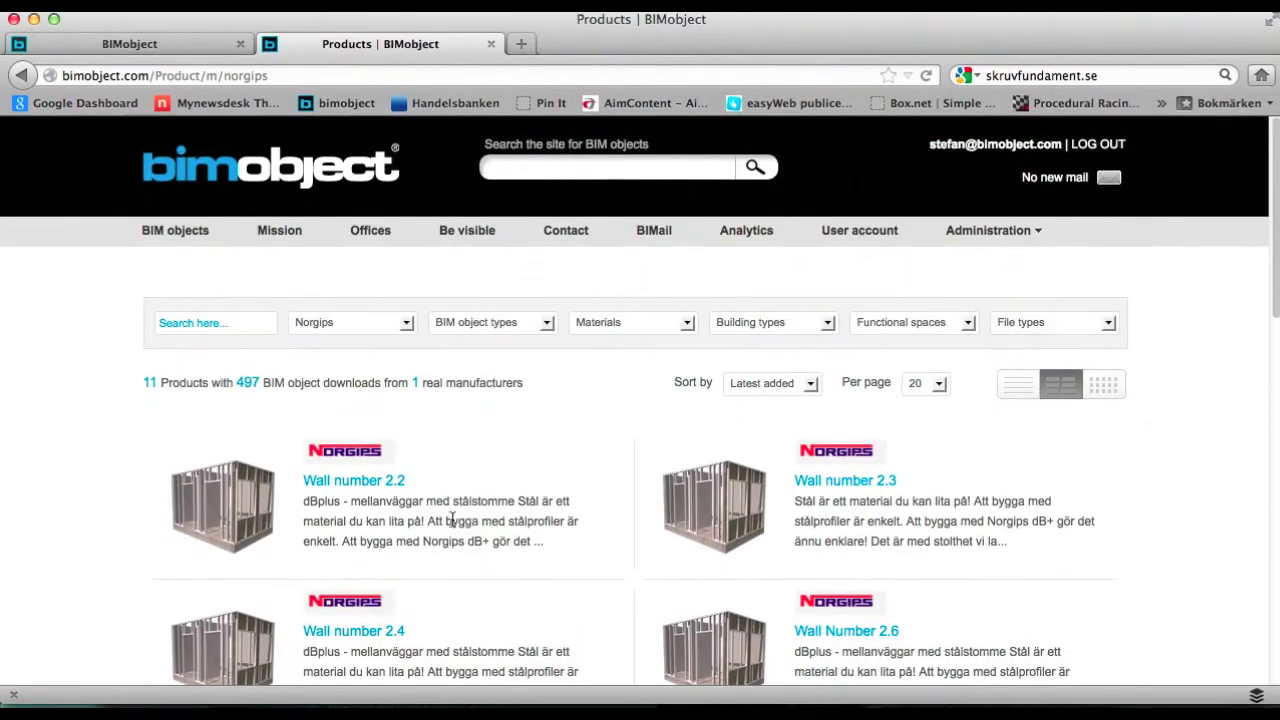
Step: Find Wall Number 2.9 among the Norgips products and open its product page
{"action": "scroll", "coordinate": [450, 520], "scroll_direction": "down", "scroll_amount": 3}
{"action": "scroll", "coordinate": [455, 517], "scroll_direction": "down", "scroll_amount": 3}
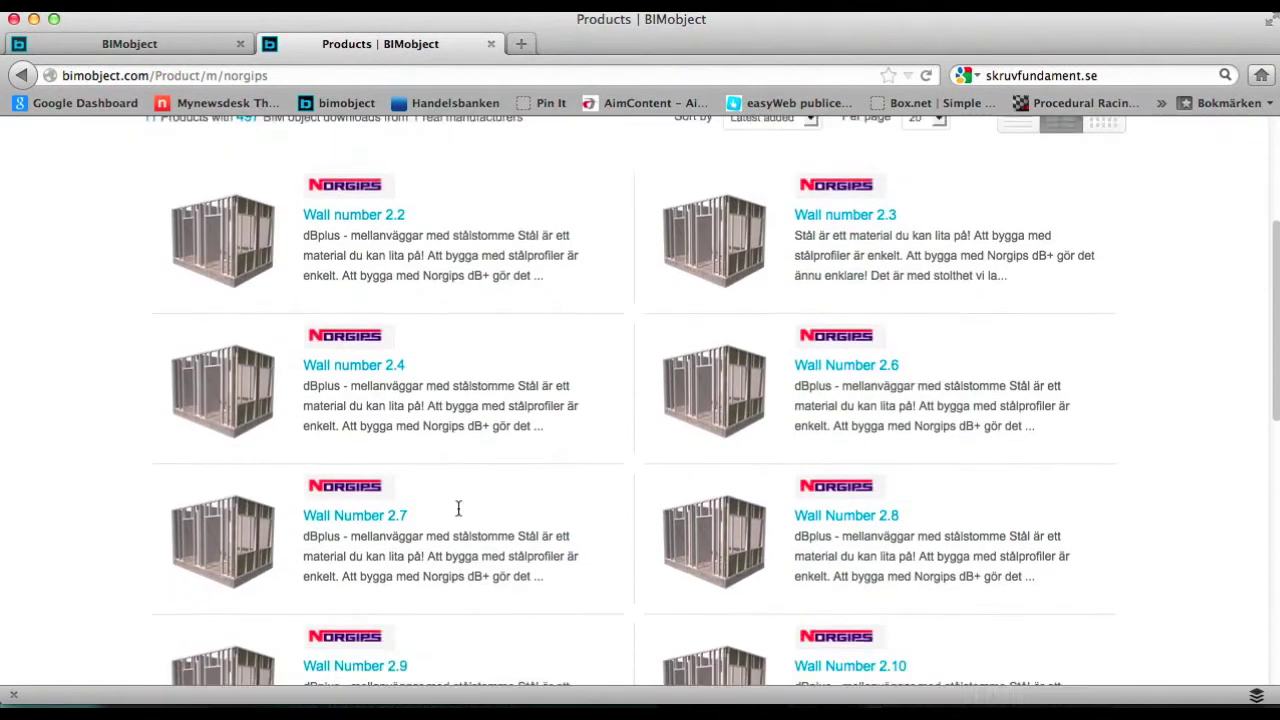
{"action": "scroll", "coordinate": [462, 496], "scroll_direction": "down", "scroll_amount": 3}
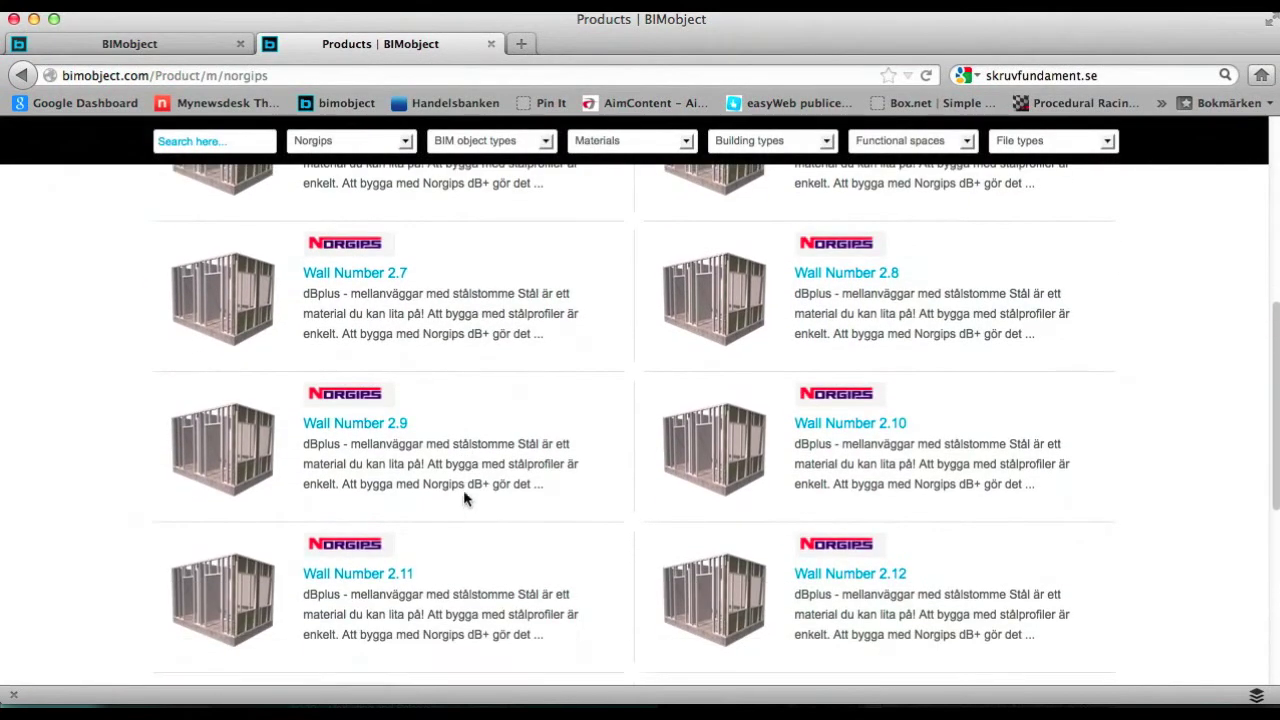
{"action": "left_click", "coordinate": [358, 425]}
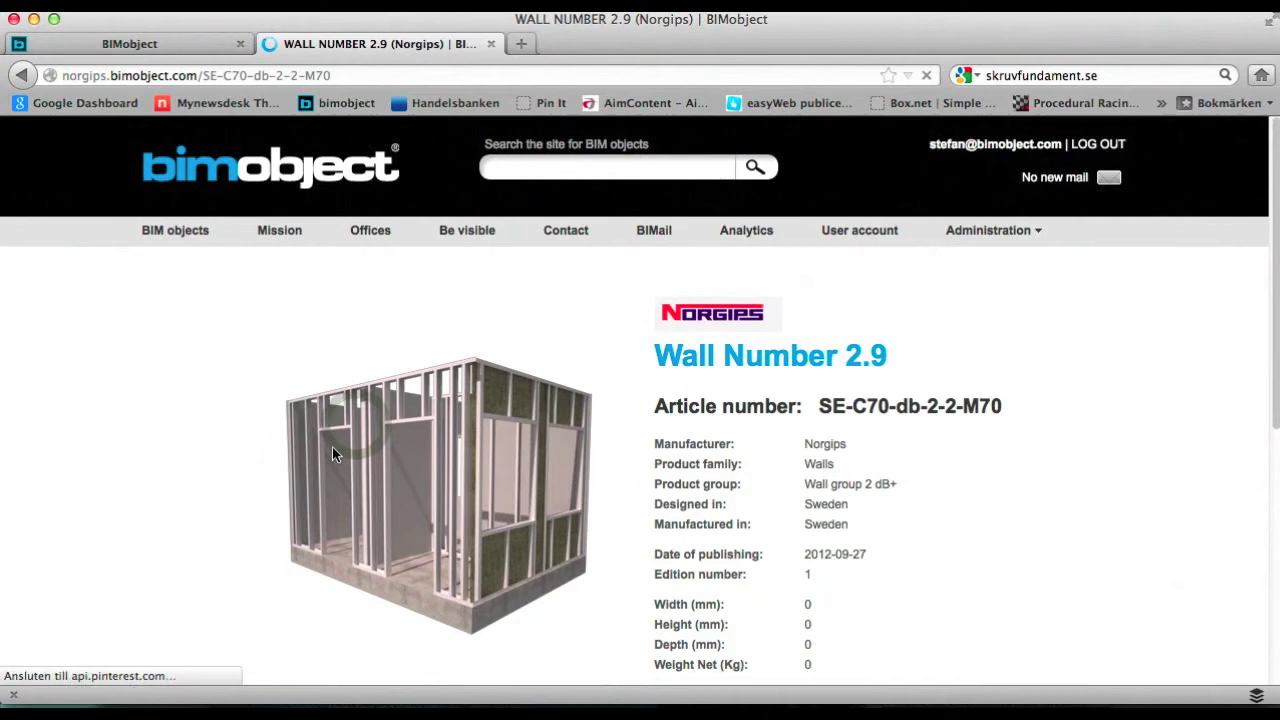
Step: Download the ArchiCAD file Norgips_Structure.lcf for Wall Number 2.9, save it and close the download list
{"action": "scroll", "coordinate": [415, 472], "scroll_direction": "down", "scroll_amount": 5}
{"action": "left_click", "coordinate": [622, 449]}
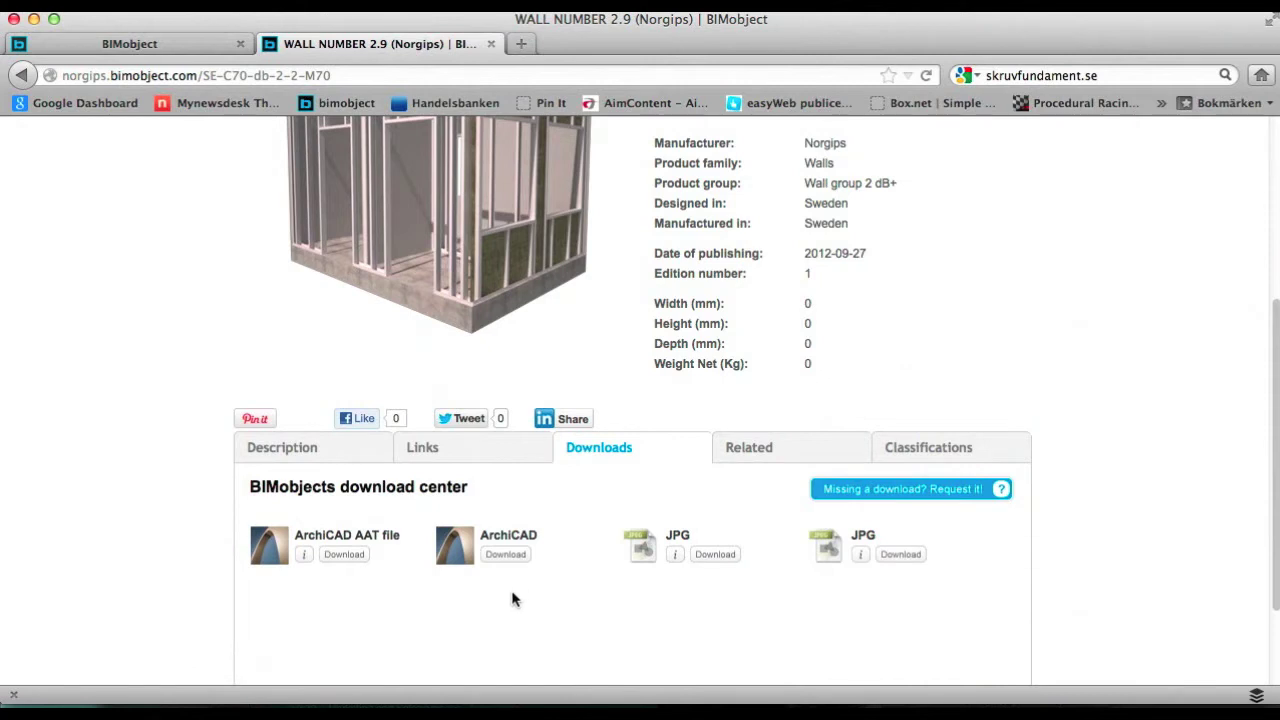
{"action": "left_click", "coordinate": [503, 556]}
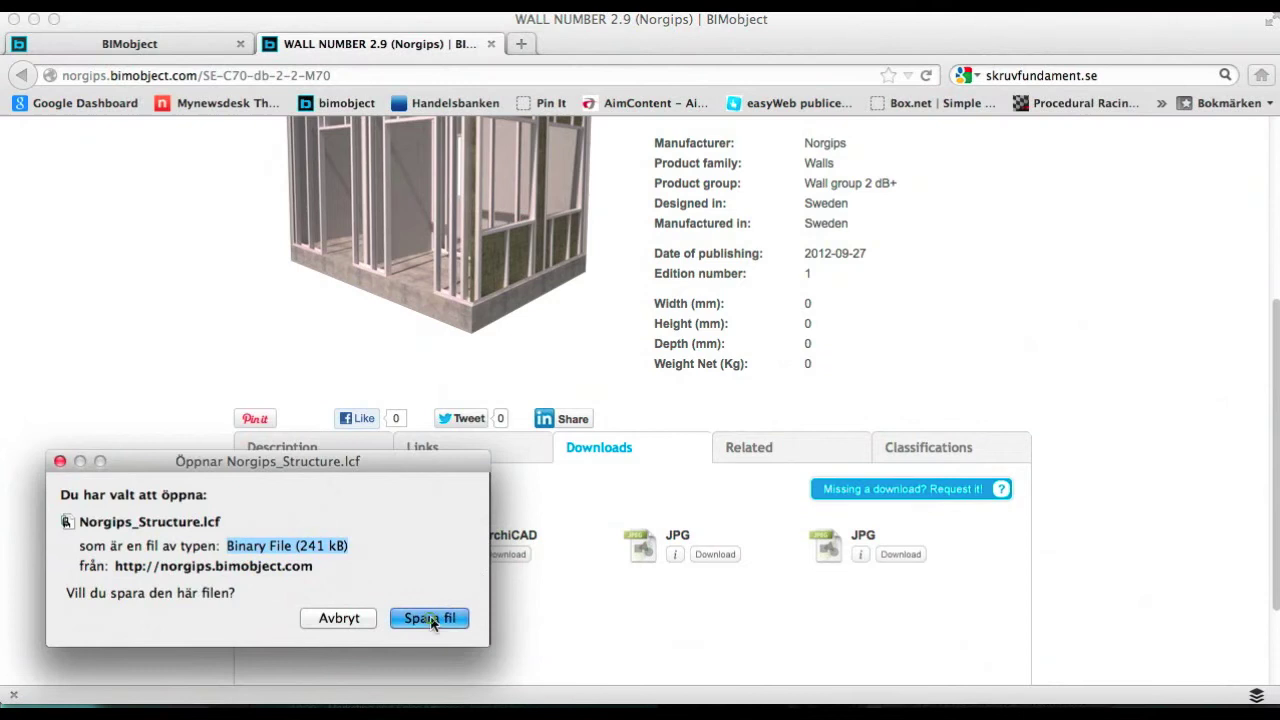
{"action": "left_click", "coordinate": [430, 618]}
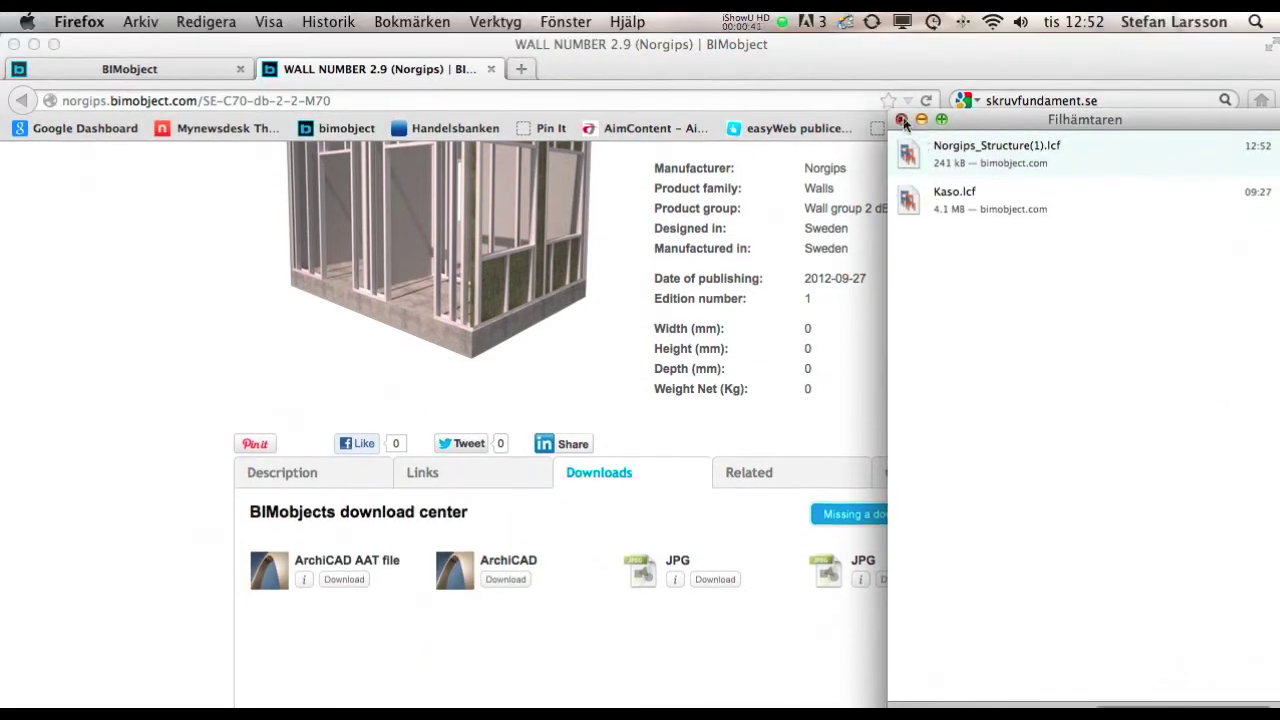
{"action": "left_click", "coordinate": [903, 120]}
Step: Switch to ArchiCAD, look at the ground slab in 3D and return to the floor plan
{"action": "key", "text": "super+Tab"}
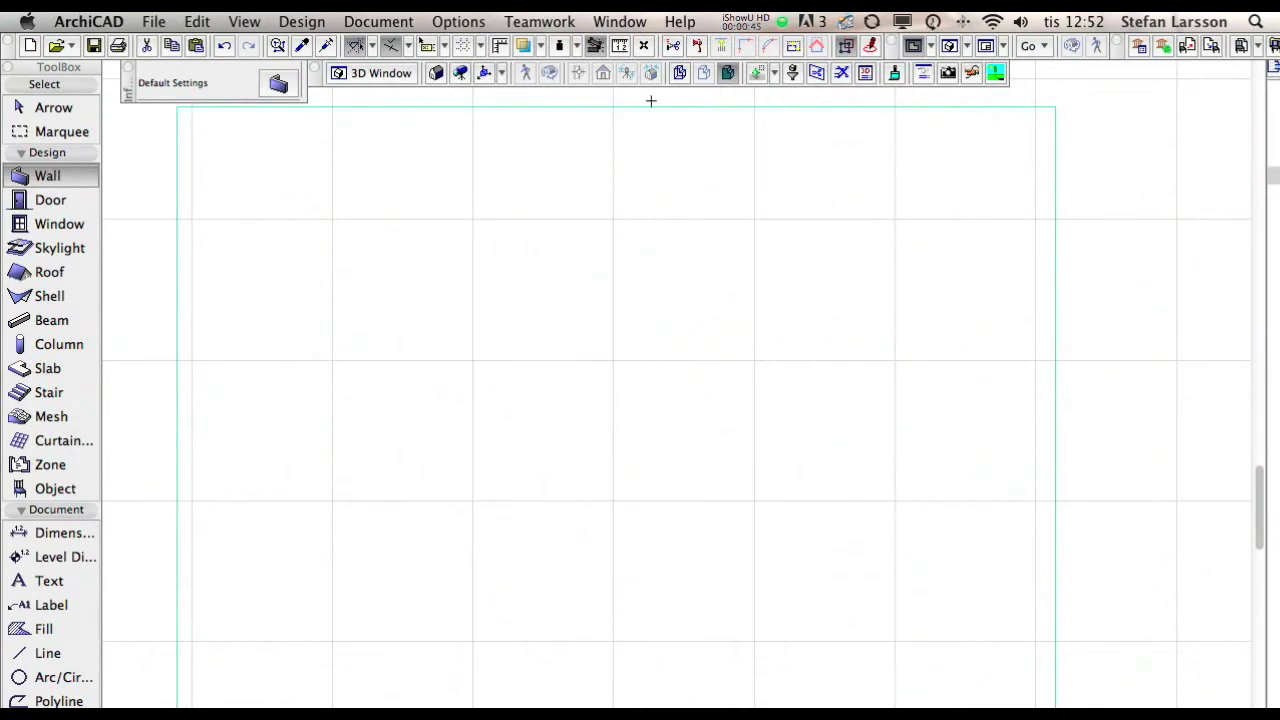
{"action": "left_click", "coordinate": [951, 48]}
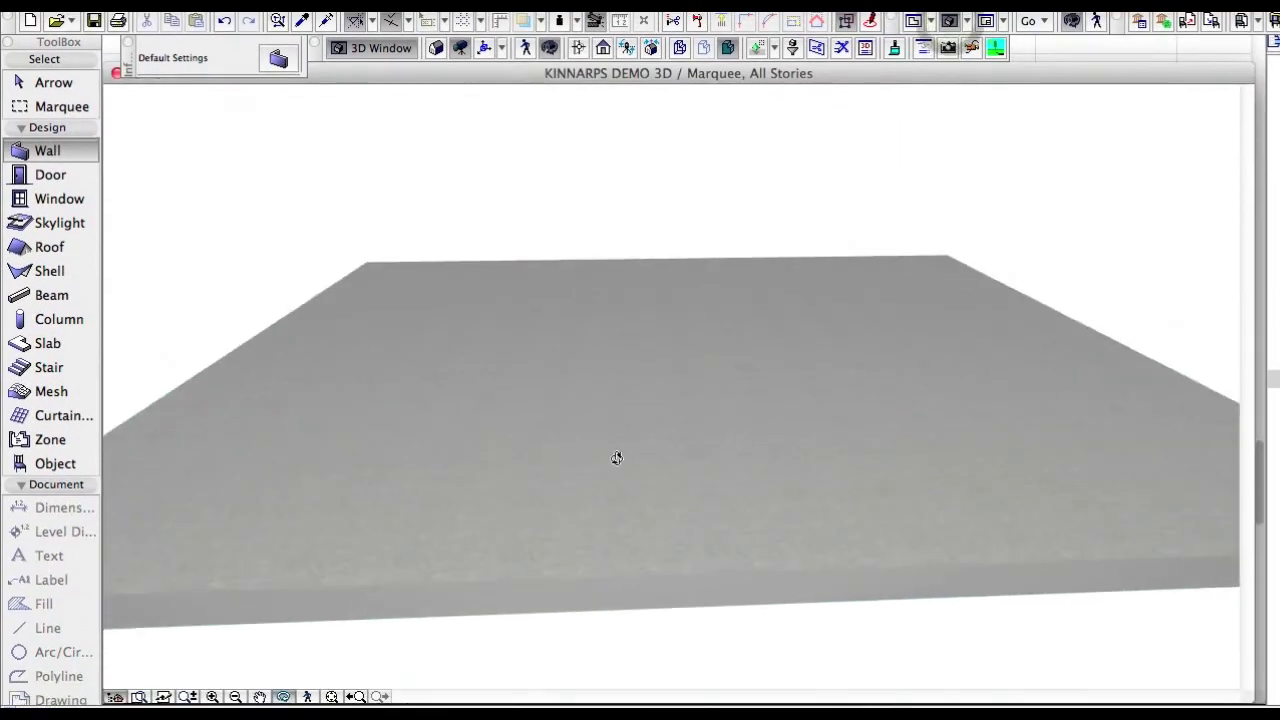
{"action": "scroll", "coordinate": [617, 458], "scroll_direction": "down", "scroll_amount": 5}
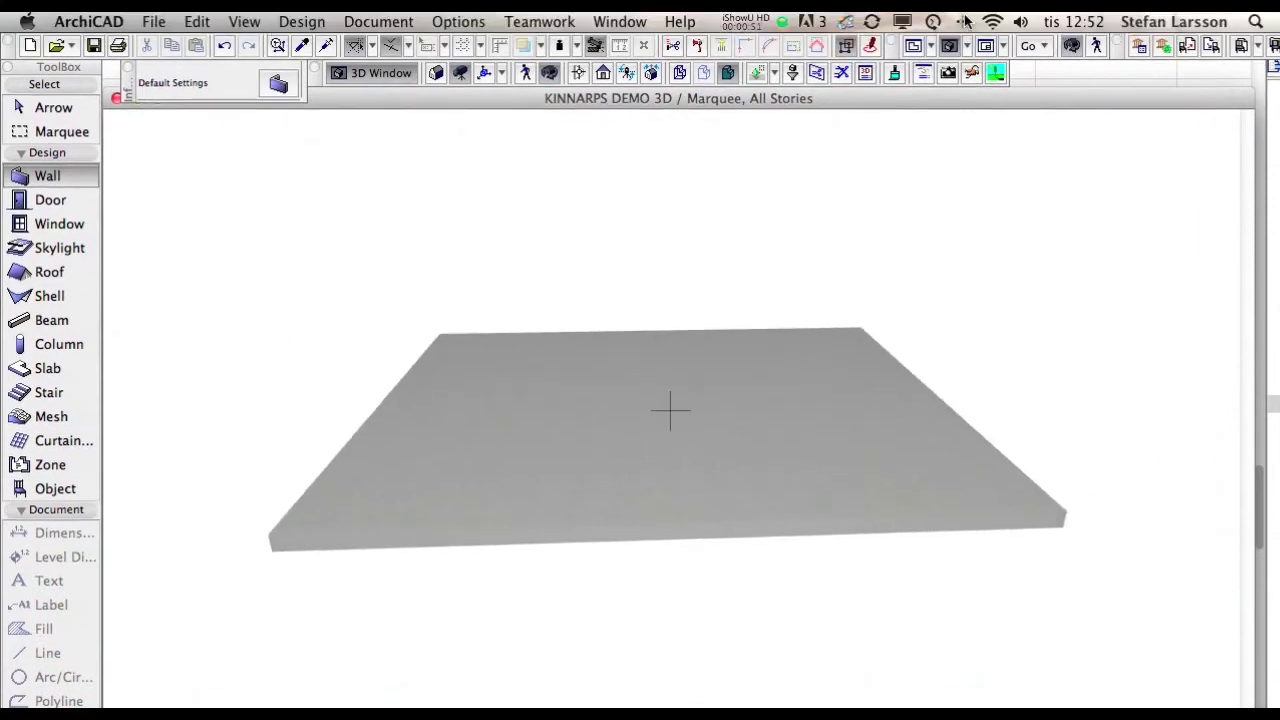
{"action": "left_click", "coordinate": [914, 23]}
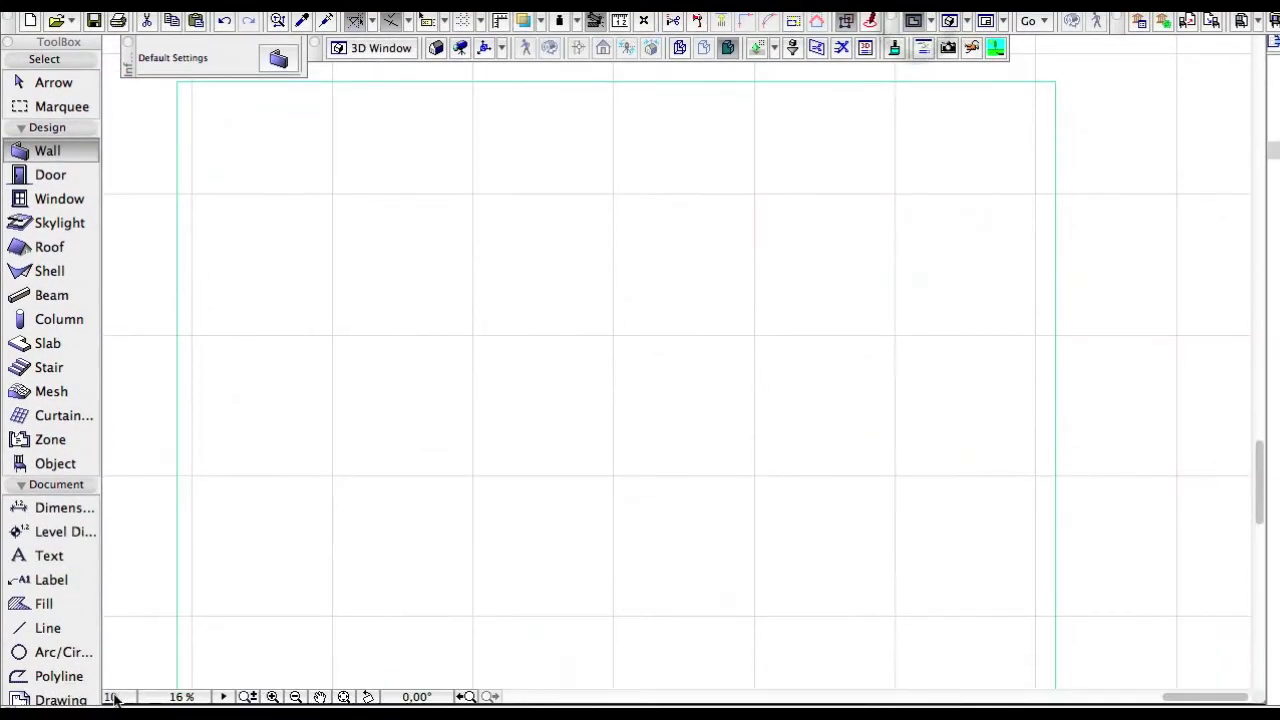
Step: Set the floor plan scale to 1:100 and frame the empty slab outline
{"action": "left_click", "coordinate": [111, 697]}
{"action": "left_click", "coordinate": [1128, 480]}
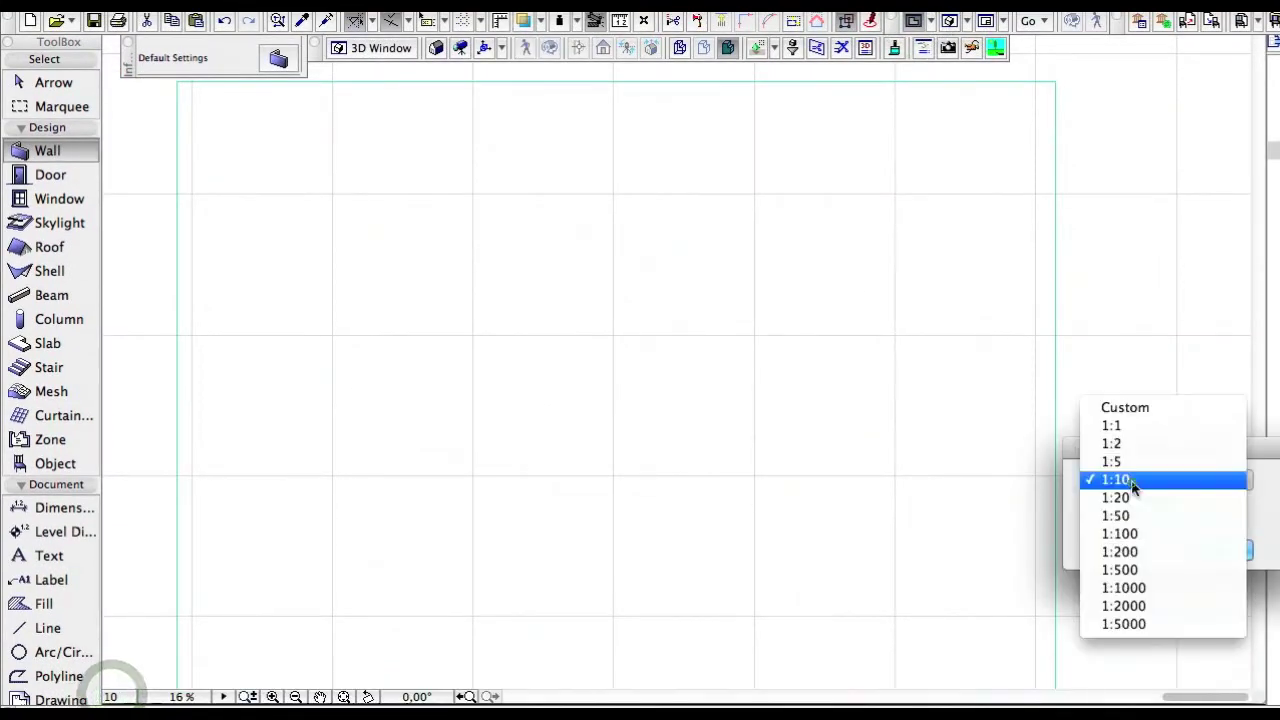
{"action": "left_click", "coordinate": [1128, 531]}
{"action": "left_click", "coordinate": [1218, 550]}
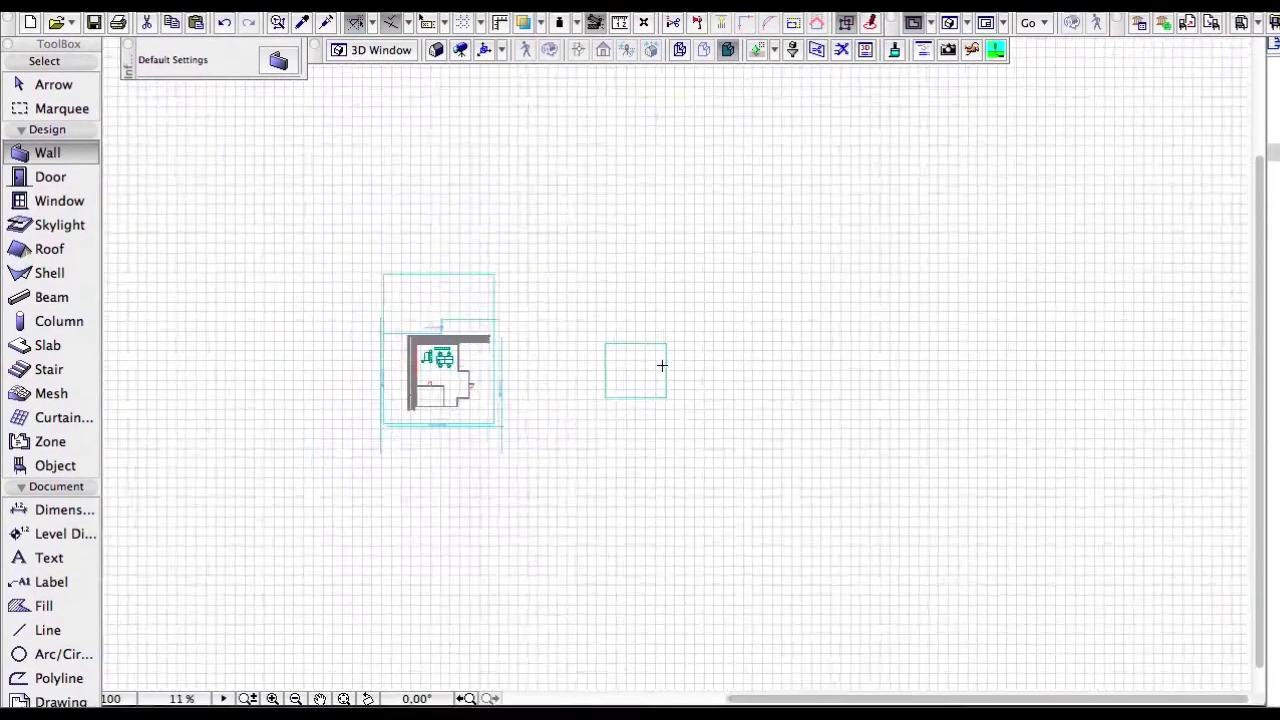
{"action": "scroll", "coordinate": [661, 375], "scroll_direction": "up", "scroll_amount": 3}
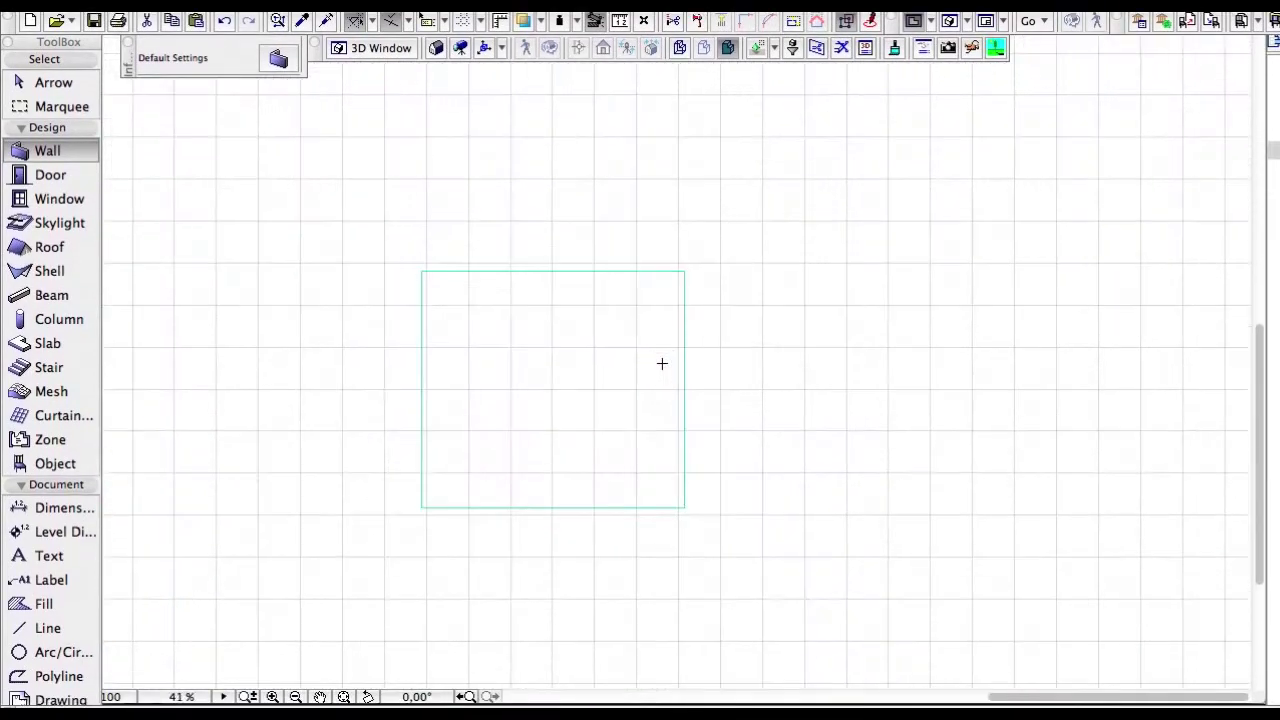
{"action": "scroll", "coordinate": [564, 357], "scroll_direction": "up", "scroll_amount": 2}
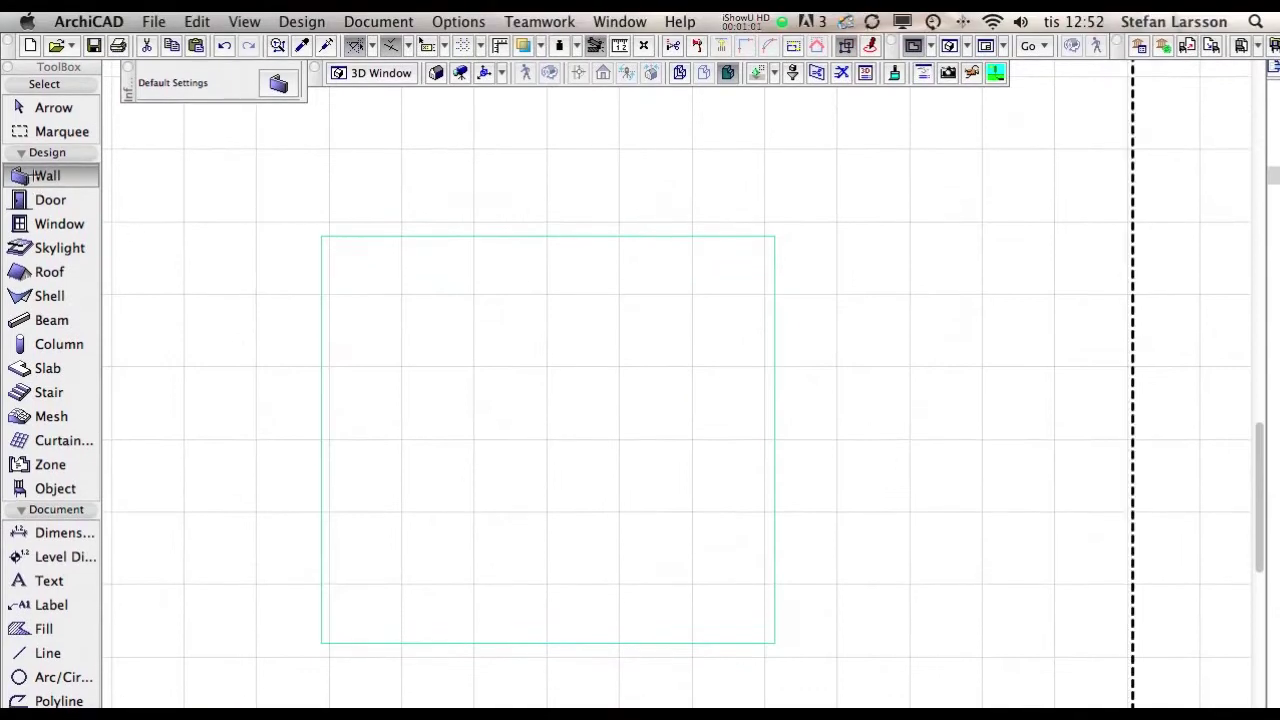
Step: Confirm 2400 as the default wall height in the Wall tool's settings
{"action": "double_click", "coordinate": [40, 178]}
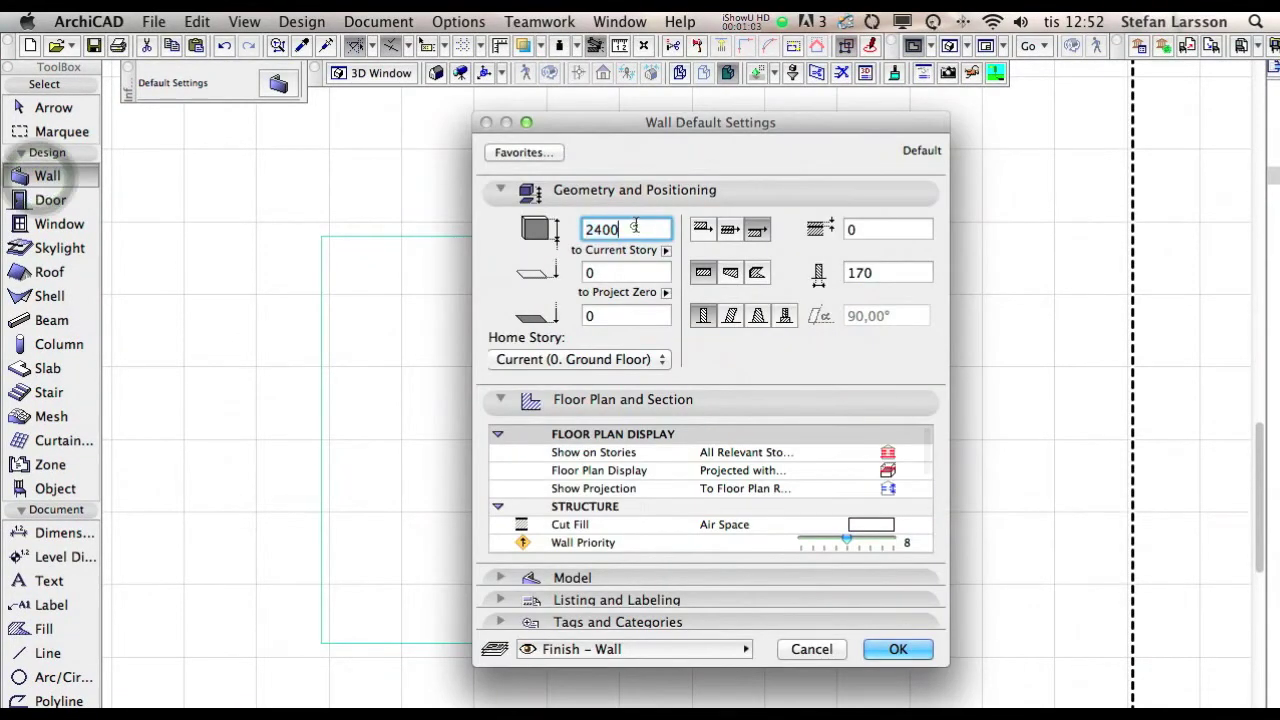
{"action": "left_click", "coordinate": [628, 229]}
{"action": "left_click", "coordinate": [602, 229]}
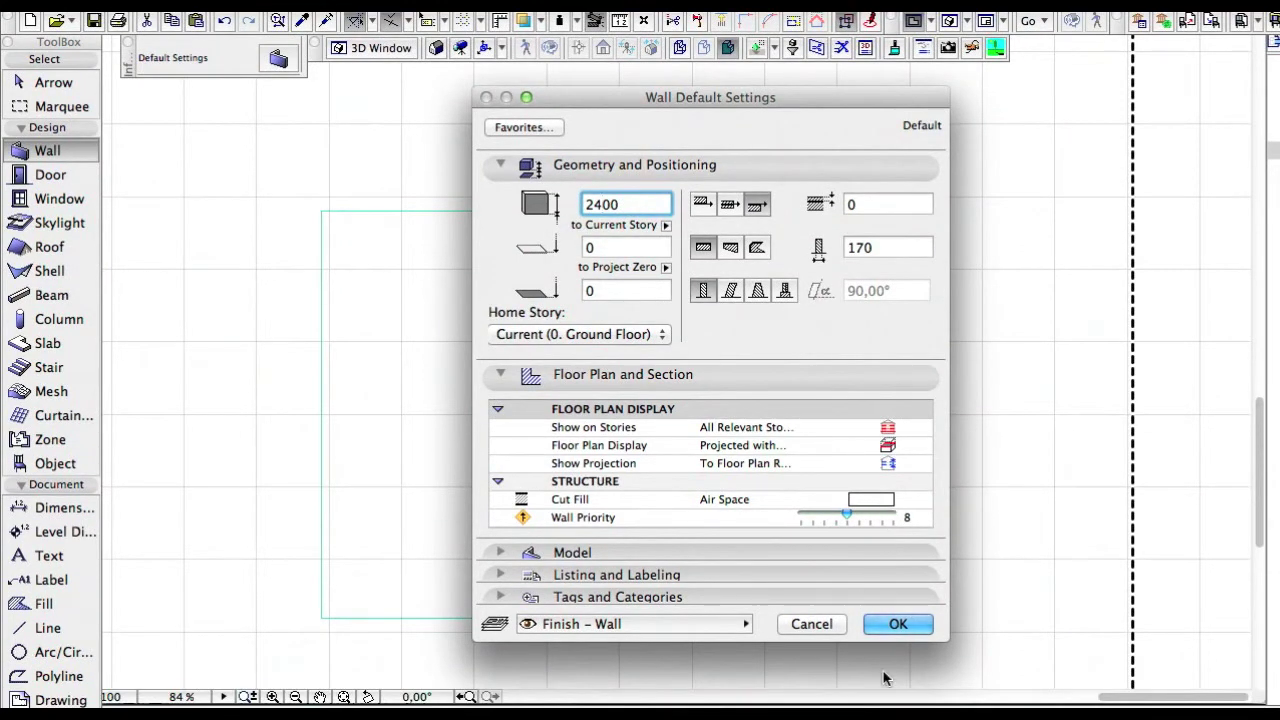
{"action": "left_click", "coordinate": [895, 625]}
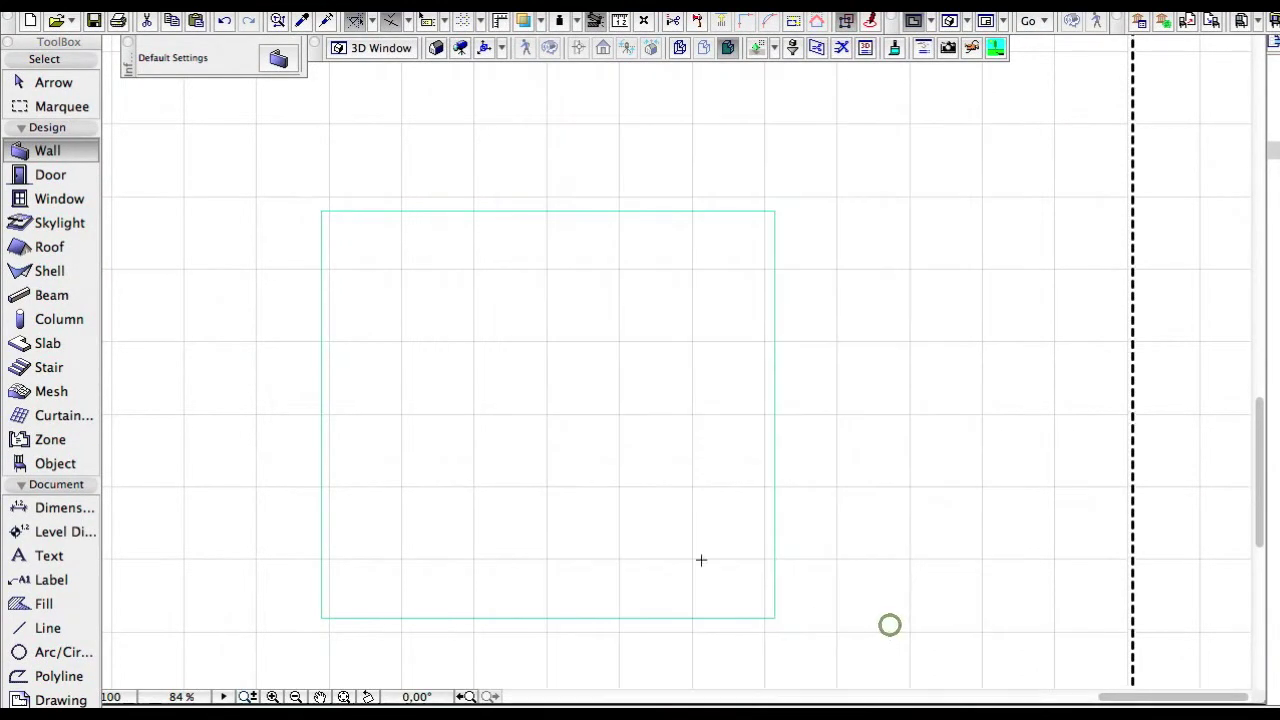
Step: Draw two overlapping, diagonally offset rectangles of walls inside the slab outline
{"action": "left_click", "coordinate": [390, 268]}
{"action": "left_click", "coordinate": [565, 425]}
{"action": "left_click", "coordinate": [486, 369]}
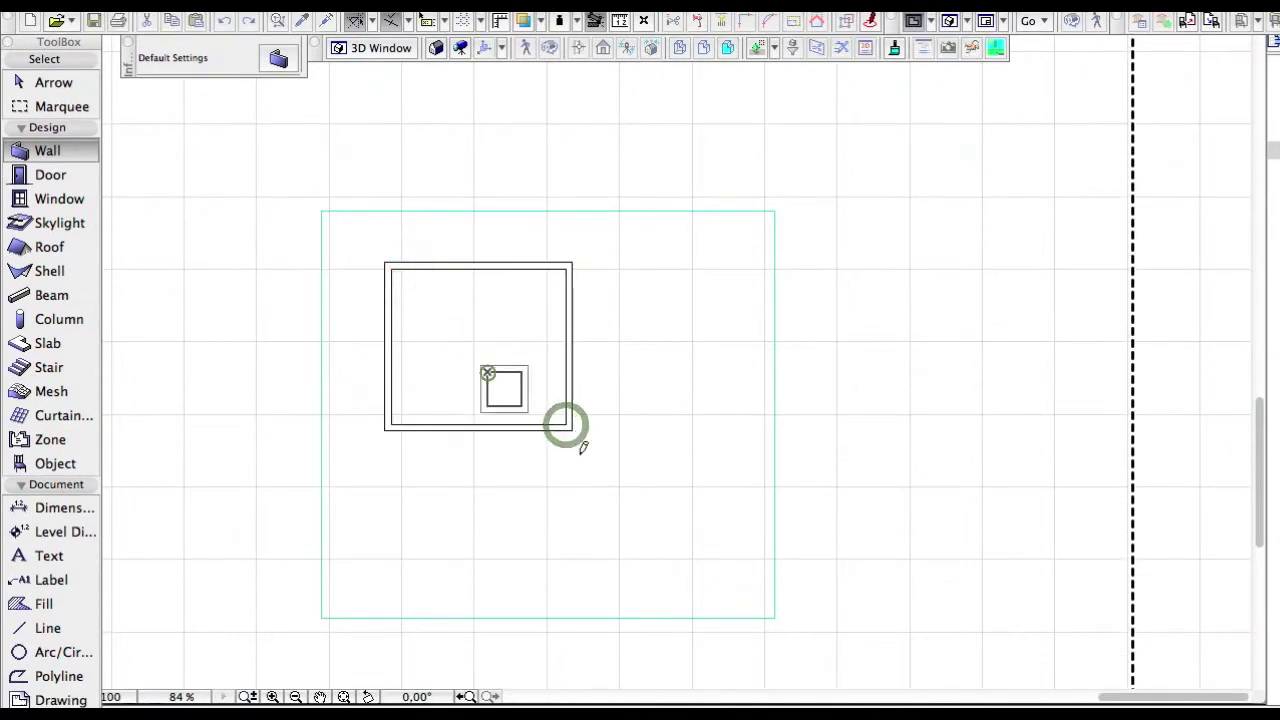
{"action": "left_click", "coordinate": [683, 541]}
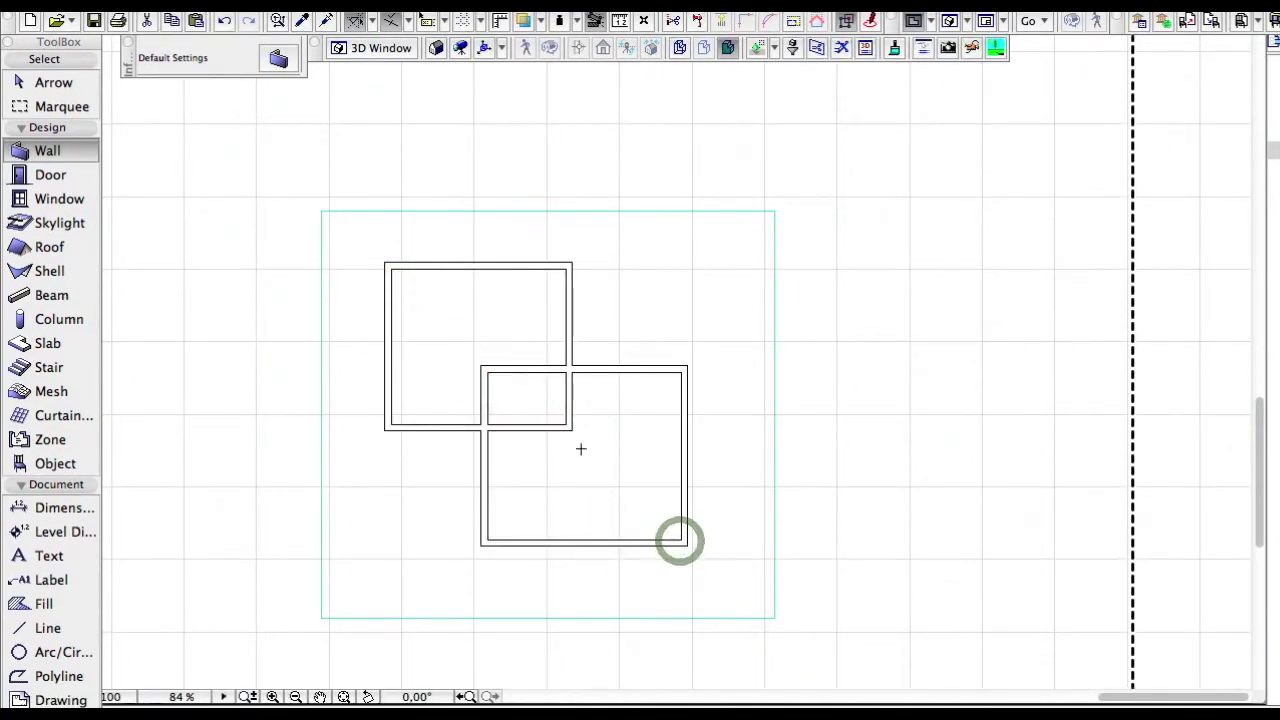
Step: Trim away the wall segments inside the overlap so the two rectangles form one continuous stepped outline
{"action": "left_click", "coordinate": [524, 428], "text": "super"}
{"action": "left_click", "coordinate": [523, 369], "text": "super"}
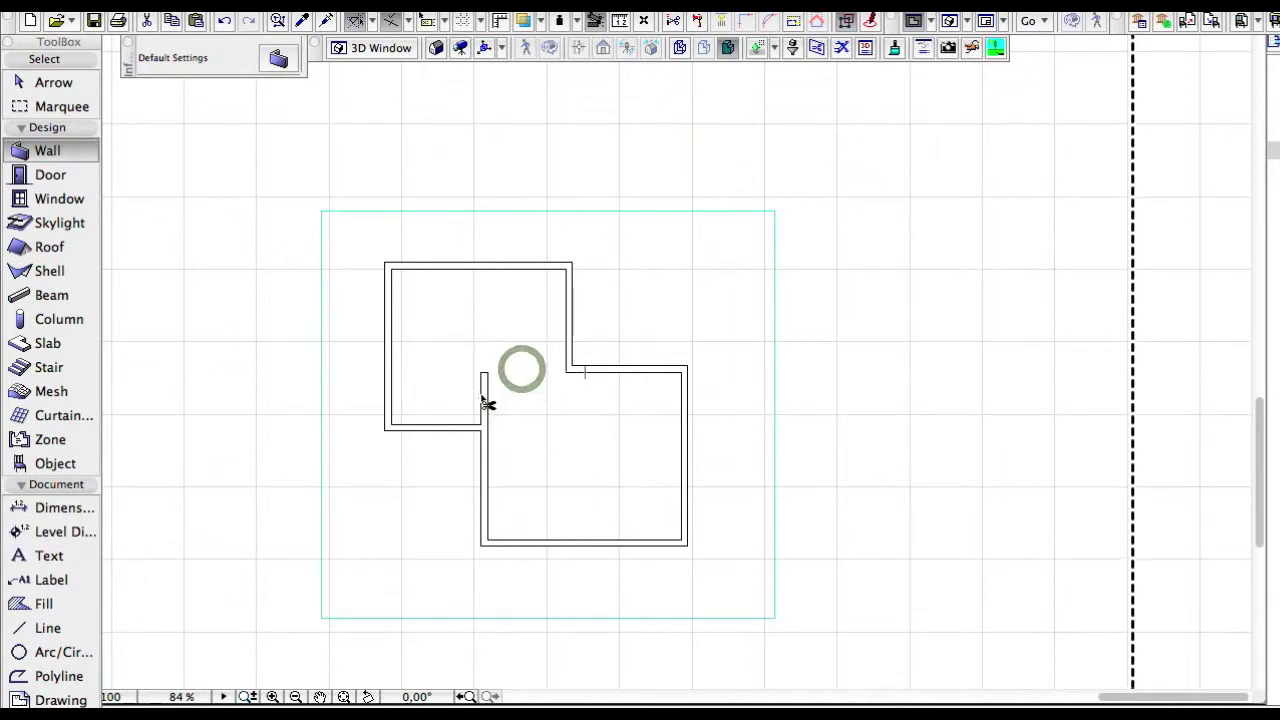
{"action": "left_click", "coordinate": [483, 398], "text": "super"}
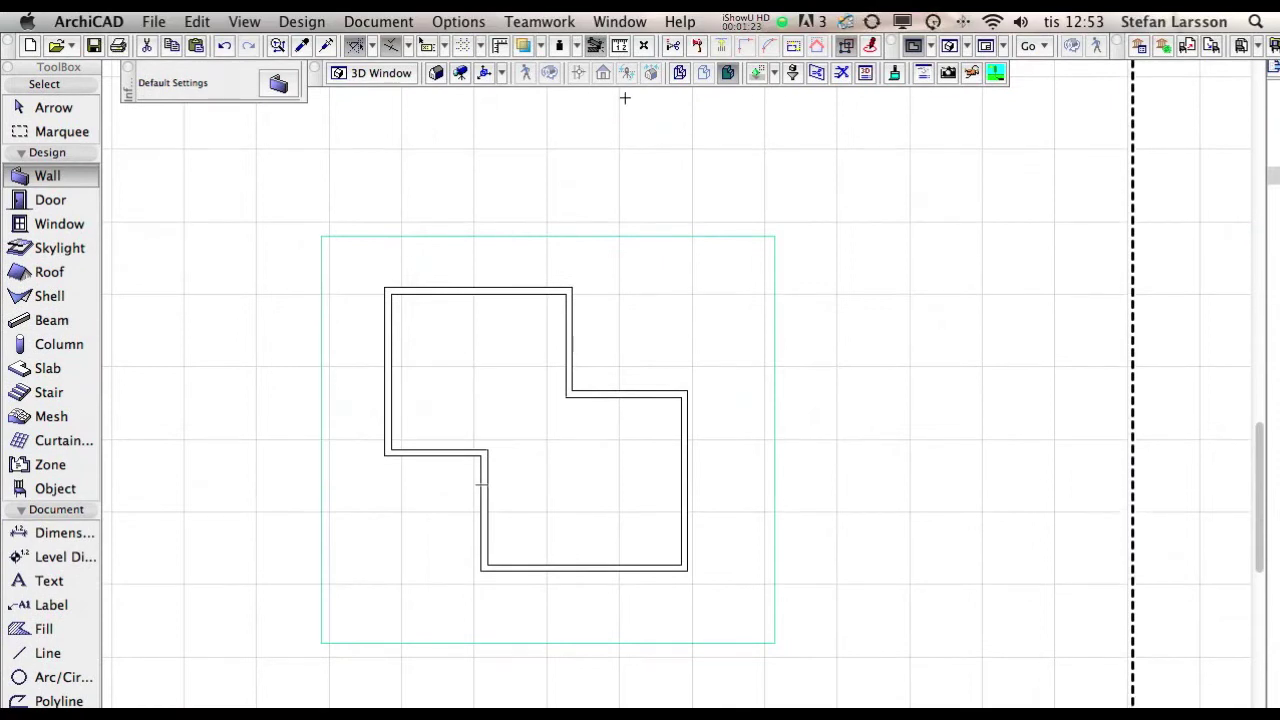
Step: Inspect the stepped wall outline from several angles in 3D and return to the floor plan
{"action": "left_click", "coordinate": [950, 47]}
{"action": "scroll", "coordinate": [620, 370], "scroll_direction": "up", "scroll_amount": 3}
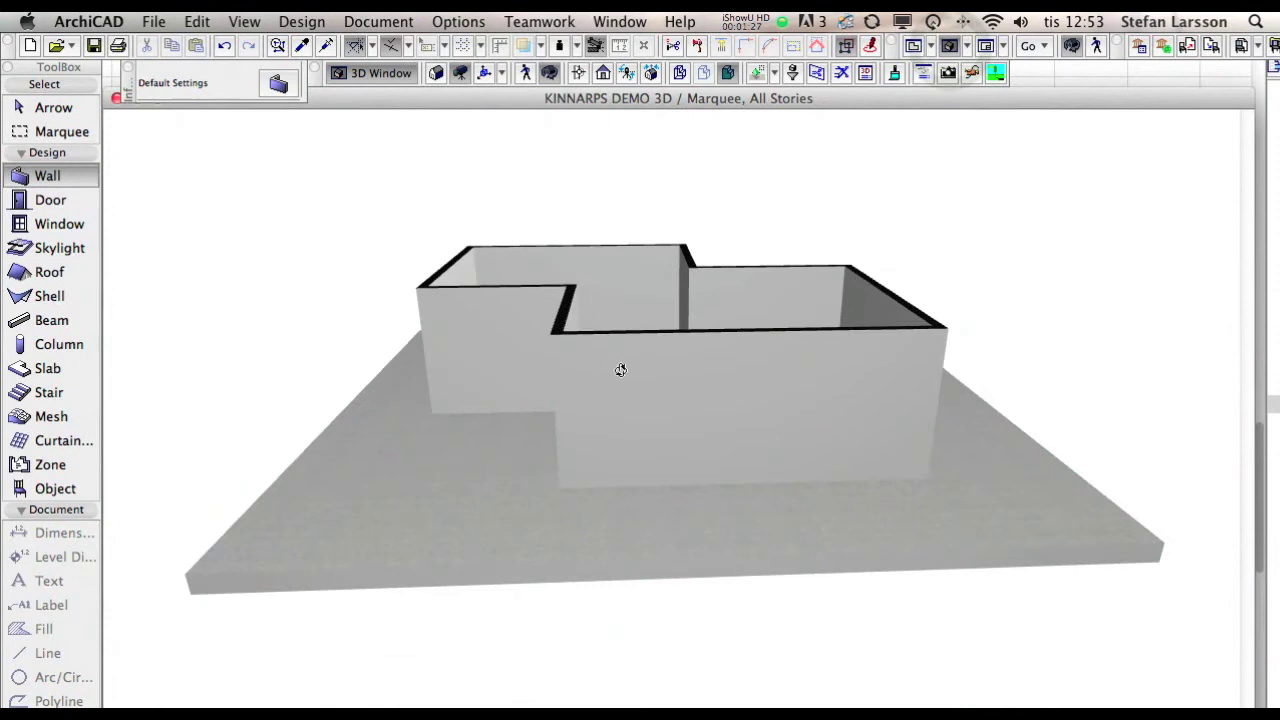
{"action": "left_click_drag", "start_coordinate": [570, 326], "coordinate": [743, 414]}
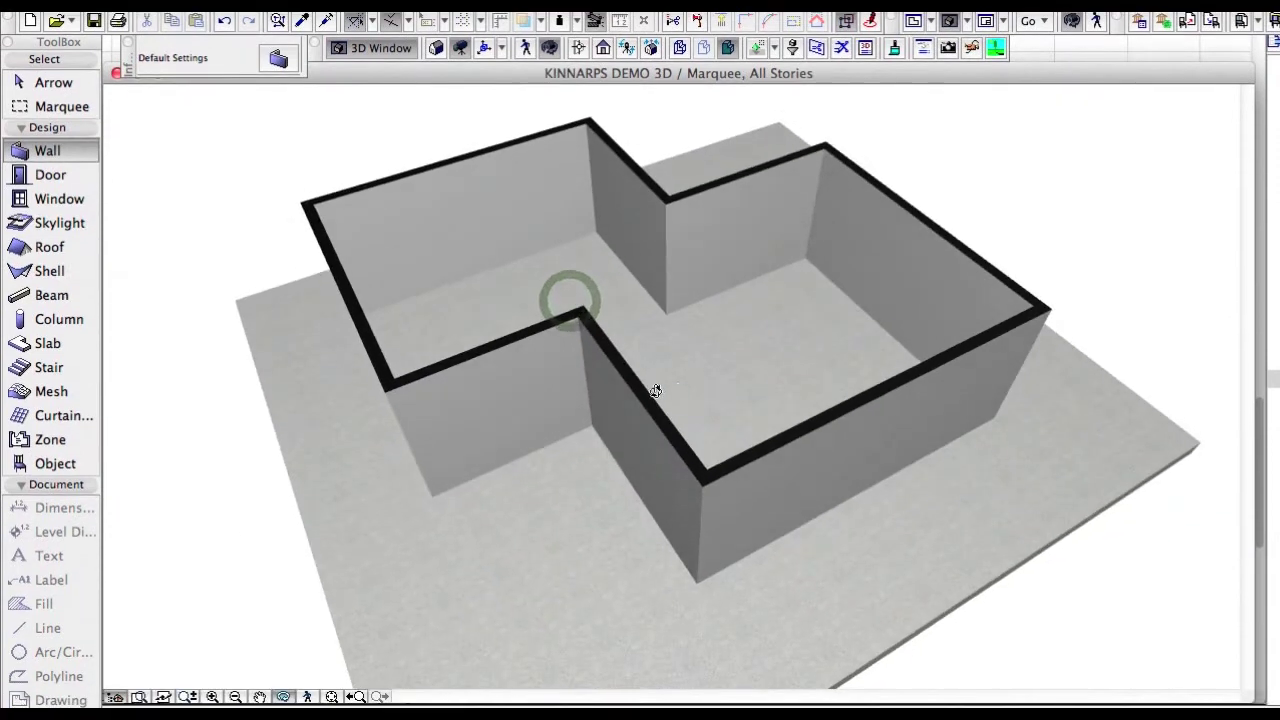
{"action": "left_click_drag", "start_coordinate": [655, 390], "coordinate": [560, 337]}
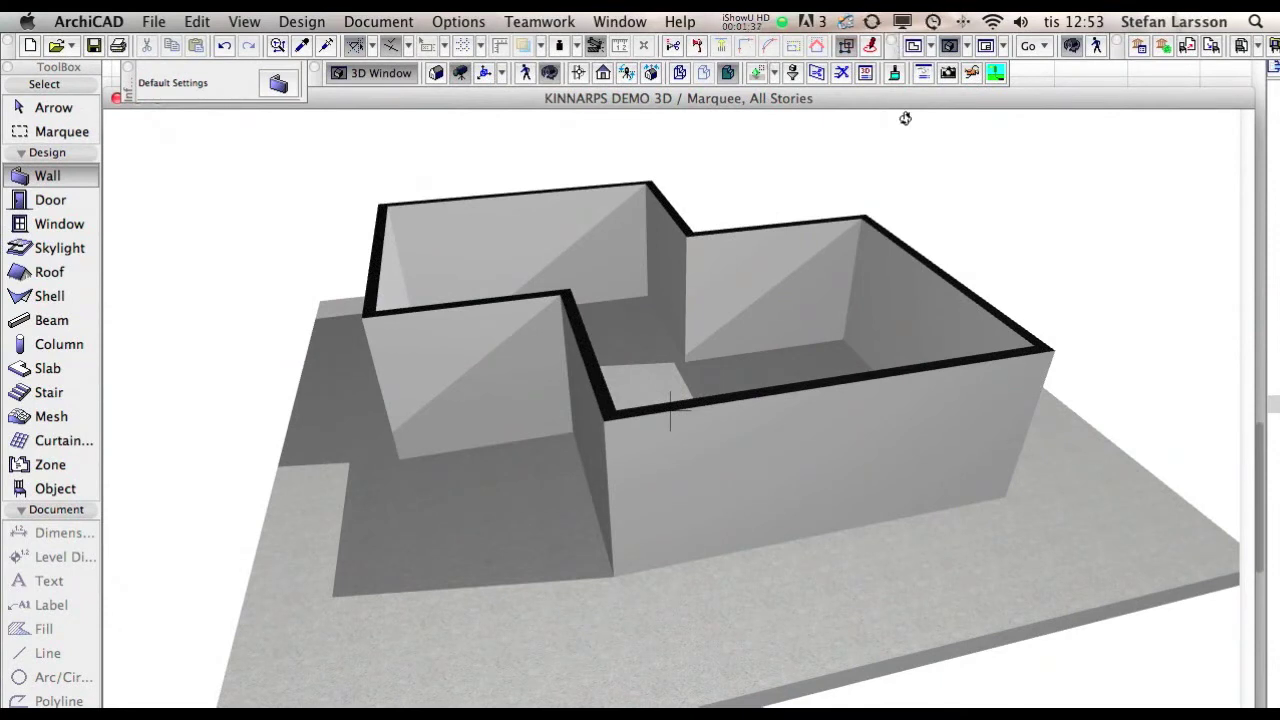
{"action": "left_click", "coordinate": [912, 48]}
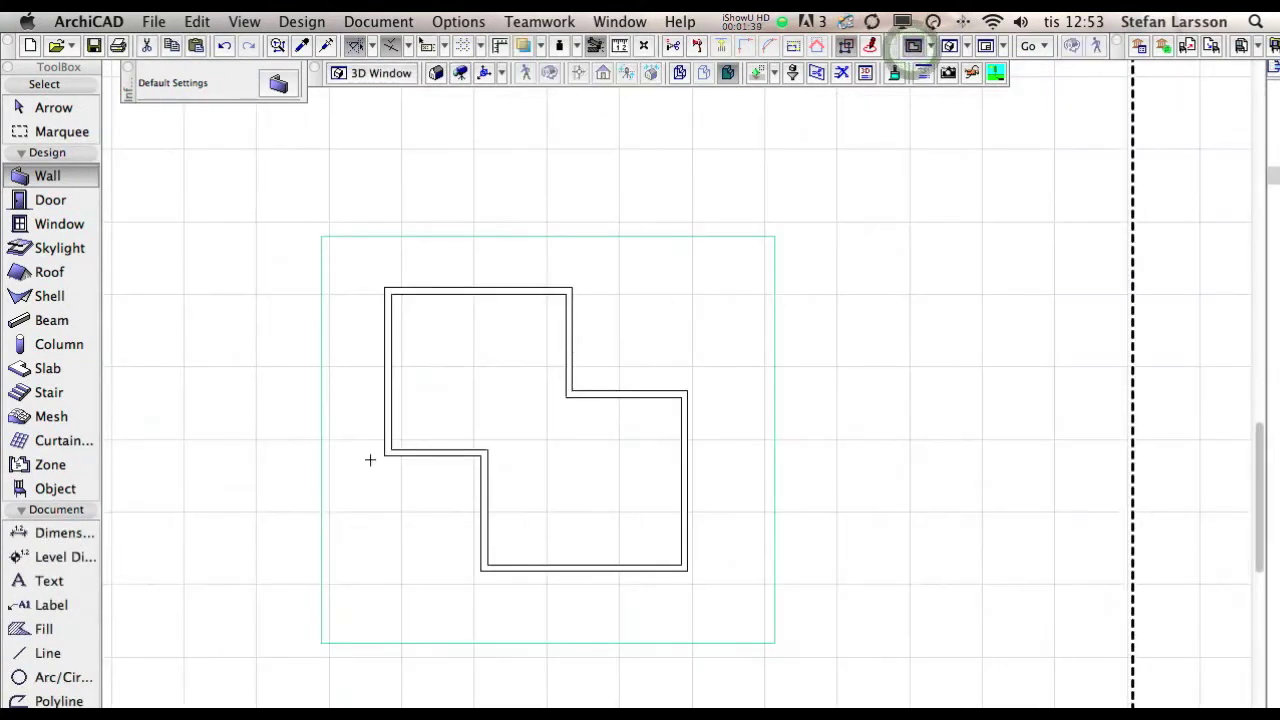
Step: Set the floor plan scale to 1:50 and bring the wall outline back into view
{"action": "scroll", "coordinate": [370, 460], "scroll_direction": "down", "scroll_amount": 3}
{"action": "scroll", "coordinate": [370, 435], "scroll_direction": "up", "scroll_amount": 3}
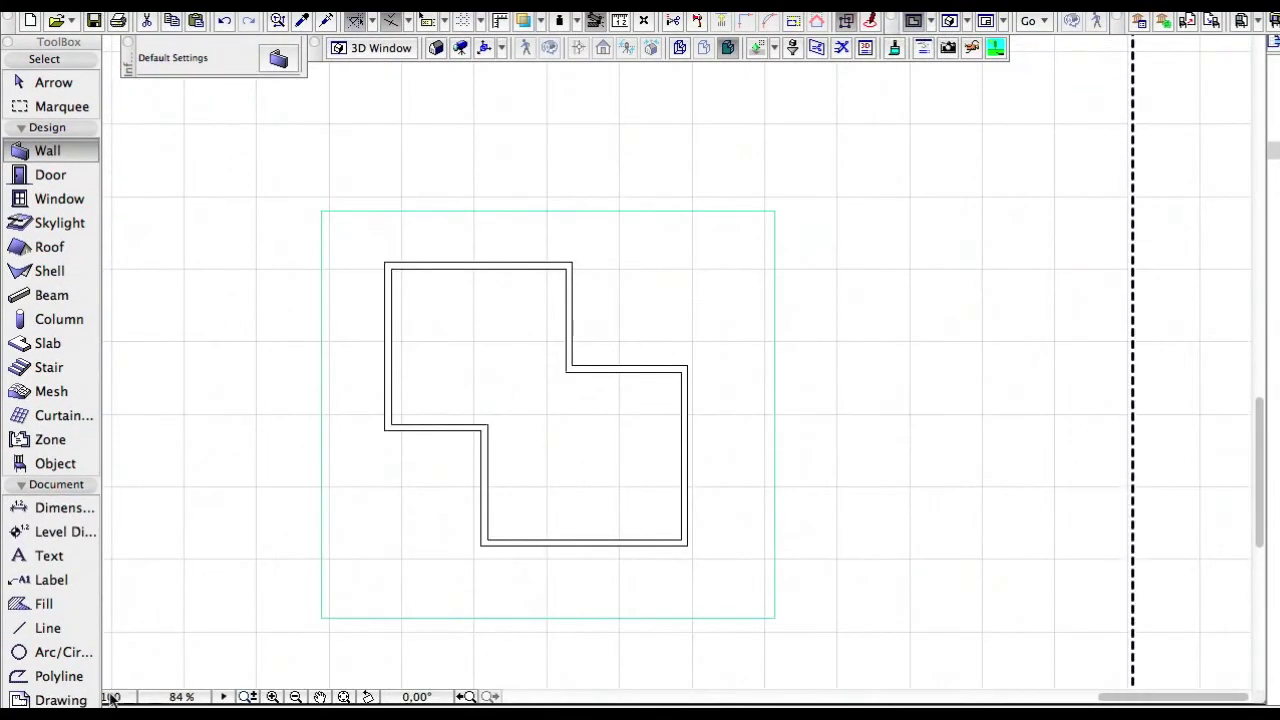
{"action": "left_click", "coordinate": [112, 697]}
{"action": "left_click", "coordinate": [1238, 484]}
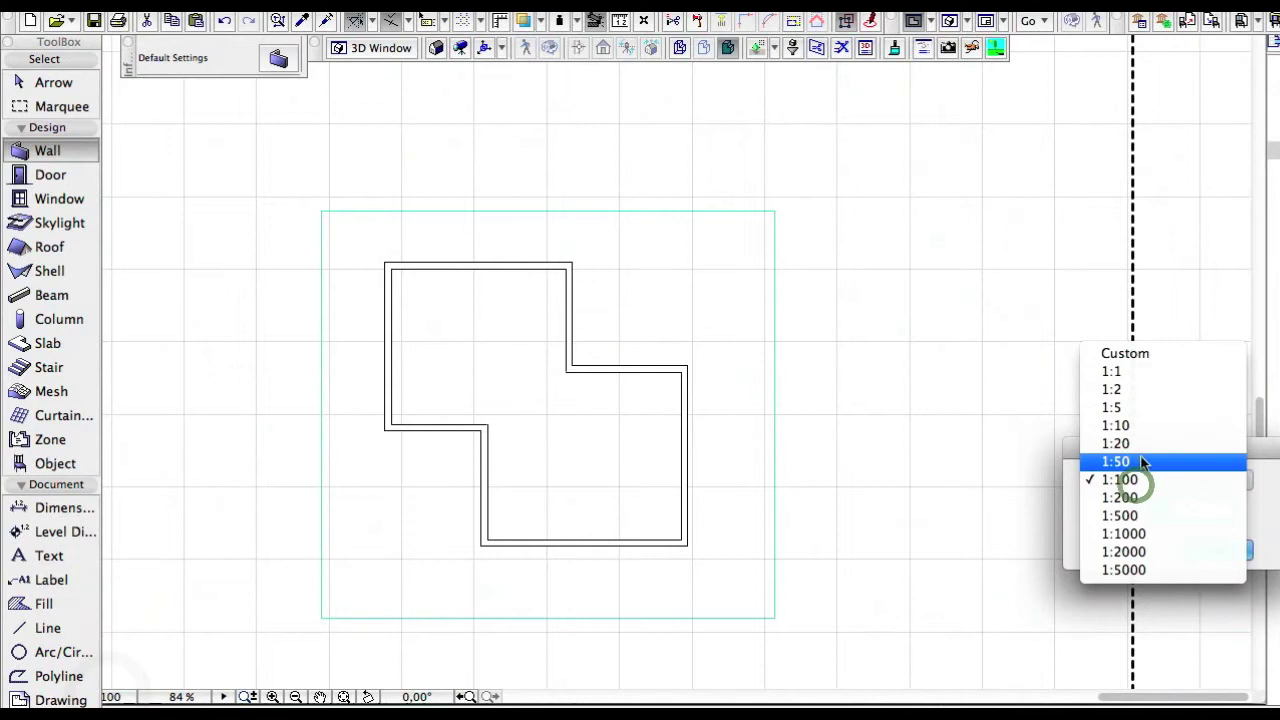
{"action": "left_click", "coordinate": [1125, 457]}
{"action": "left_click", "coordinate": [1218, 549]}
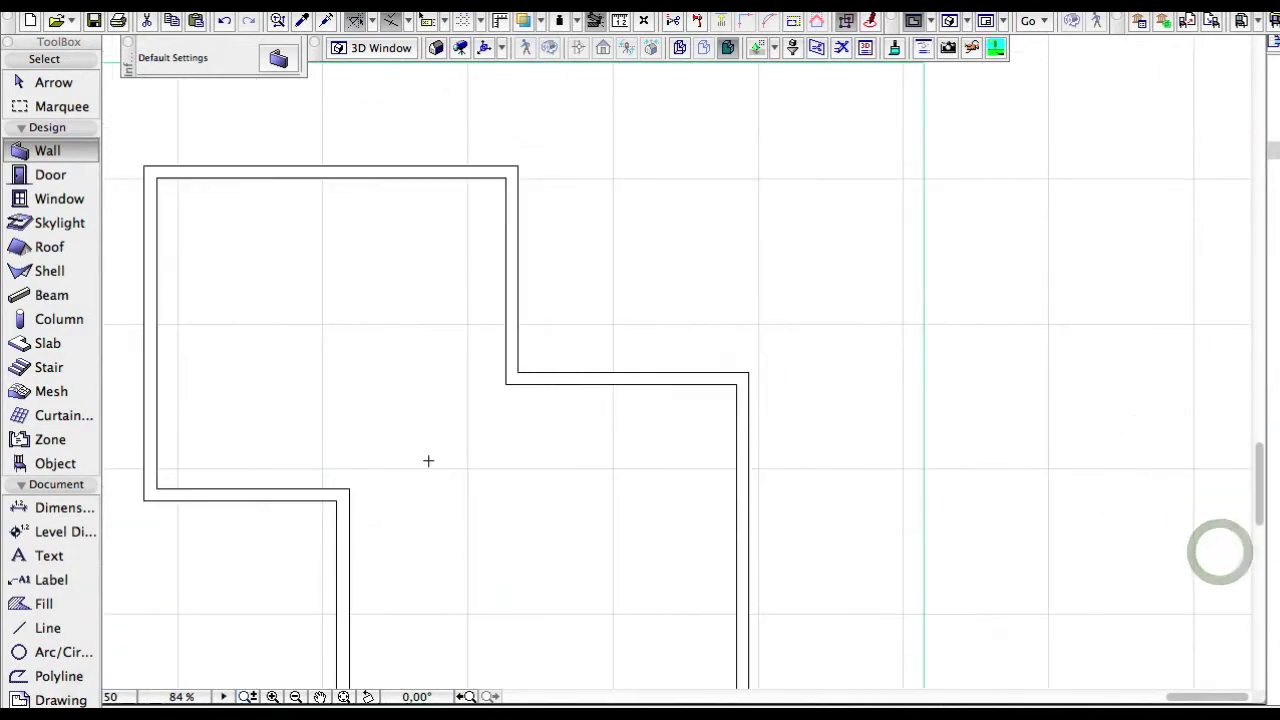
{"action": "scroll", "coordinate": [428, 460], "scroll_direction": "down", "scroll_amount": 3}
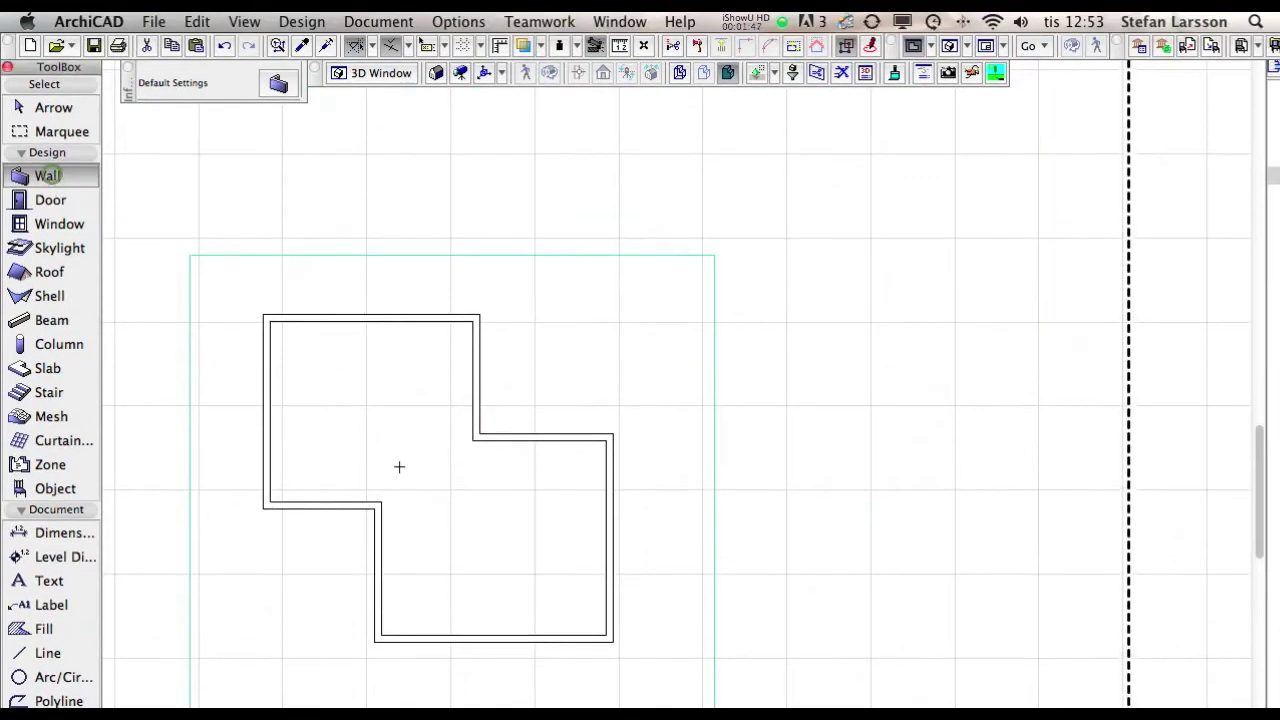
Step: Set the cut fill of all eight walls to the composite structure SE C120 db+ 2/2 M100
{"action": "key", "text": "super+a"}
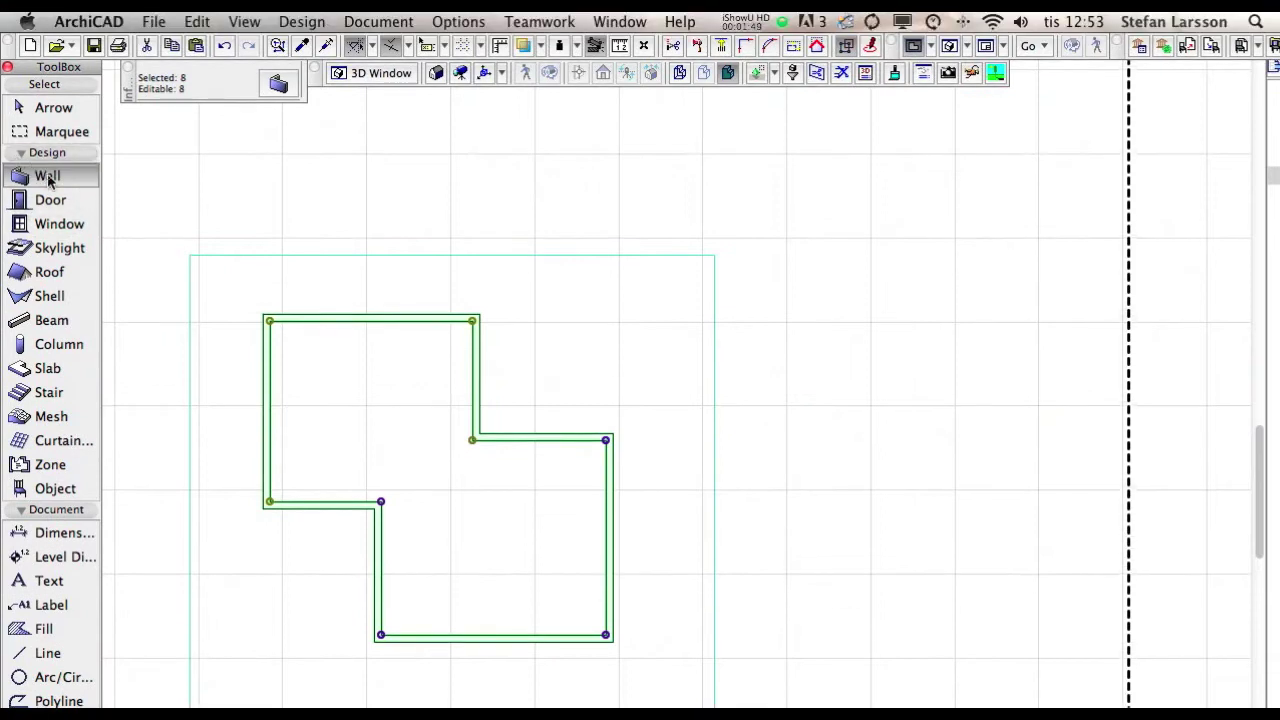
{"action": "double_click", "coordinate": [46, 152]}
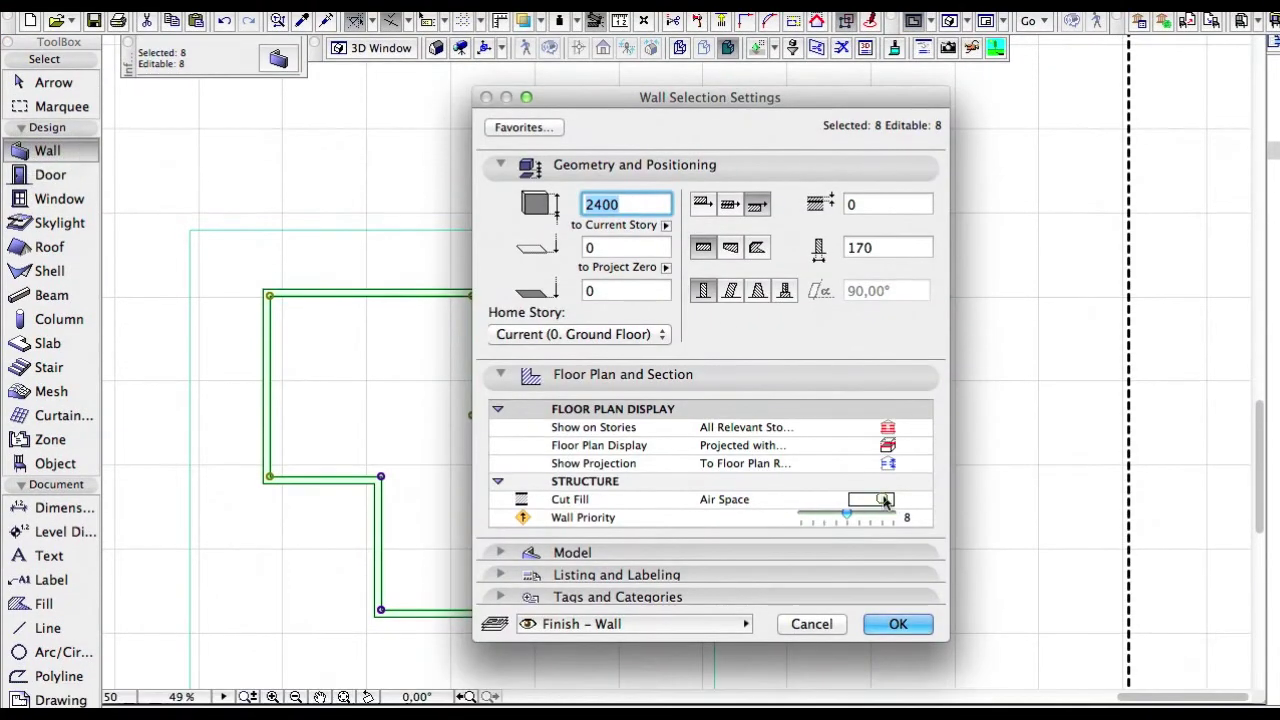
{"action": "left_click", "coordinate": [885, 500]}
{"action": "scroll", "coordinate": [714, 585], "scroll_direction": "down", "scroll_amount": 10}
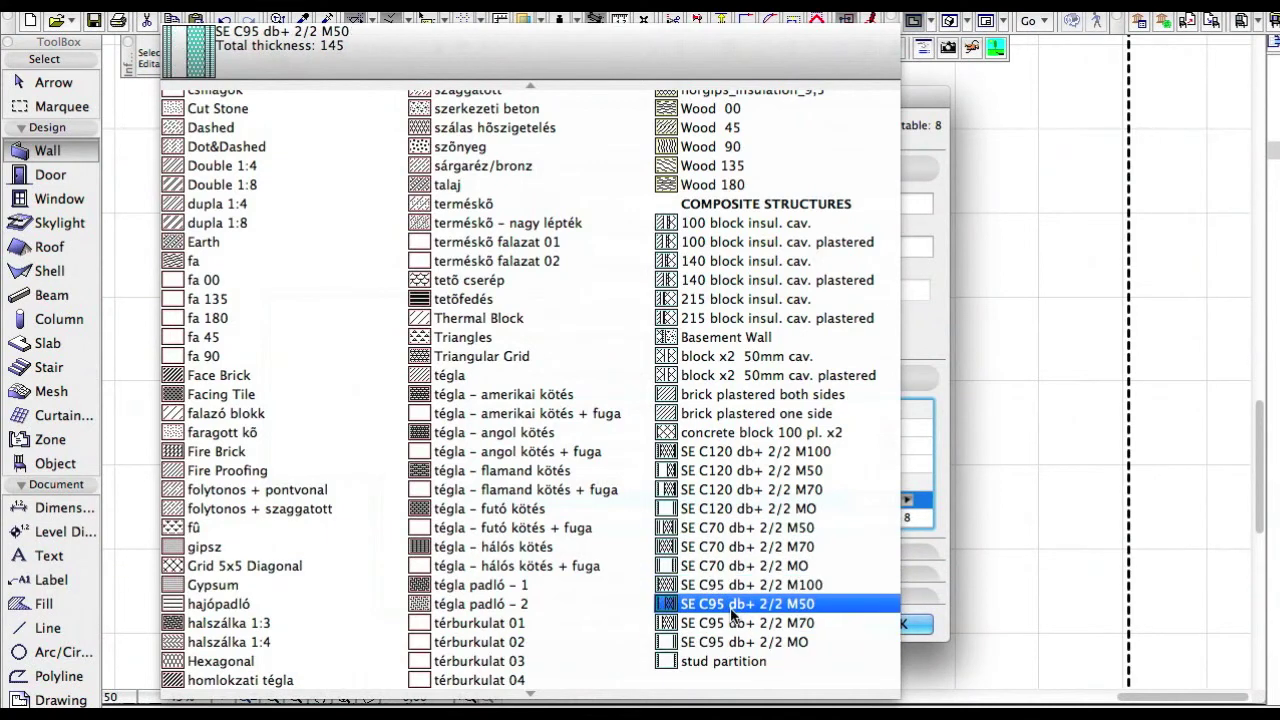
{"action": "left_click", "coordinate": [736, 456]}
{"action": "left_click", "coordinate": [897, 623]}
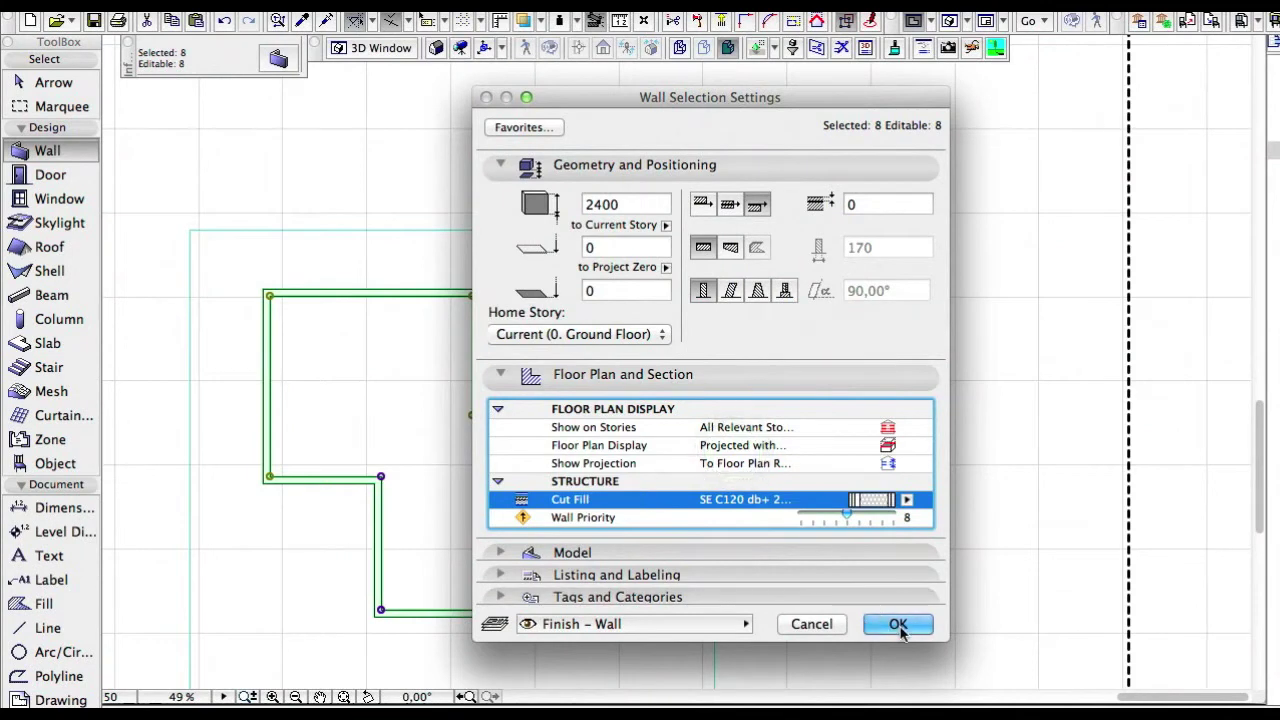
Step: Examine the composite wall layers at a plan corner, inspect the wall outline in 3D, and return to the floor plan
{"action": "scroll", "coordinate": [461, 298], "scroll_direction": "down", "scroll_amount": 2}
{"action": "scroll", "coordinate": [460, 301], "scroll_direction": "up", "scroll_amount": 10}
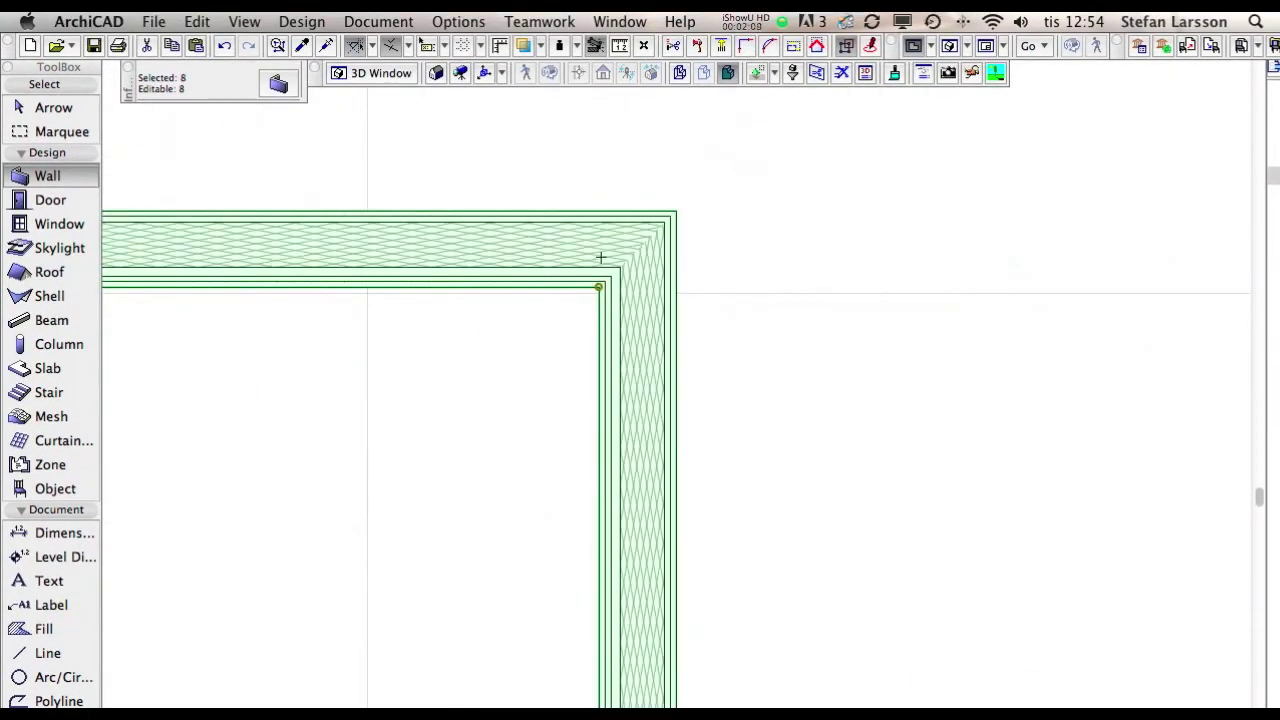
{"action": "scroll", "coordinate": [474, 395], "scroll_direction": "down", "scroll_amount": 3}
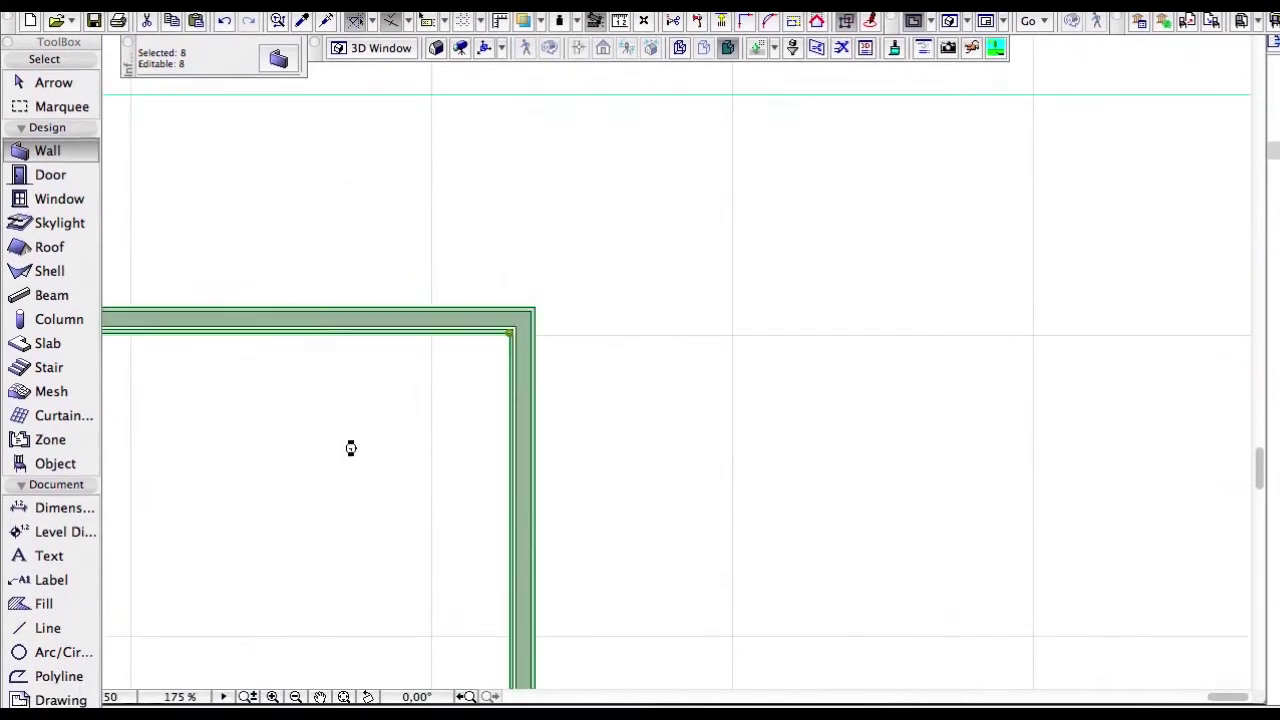
{"action": "scroll", "coordinate": [275, 549], "scroll_direction": "up", "scroll_amount": 5}
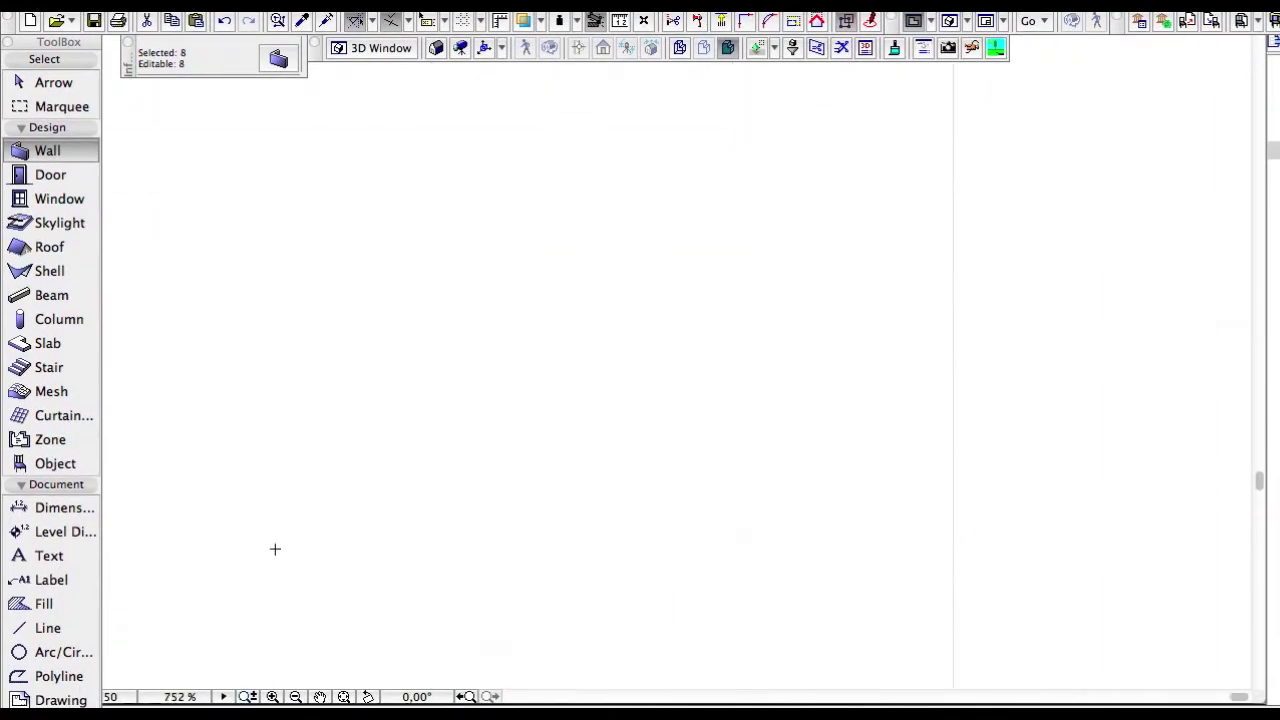
{"action": "left_click", "coordinate": [886, 271]}
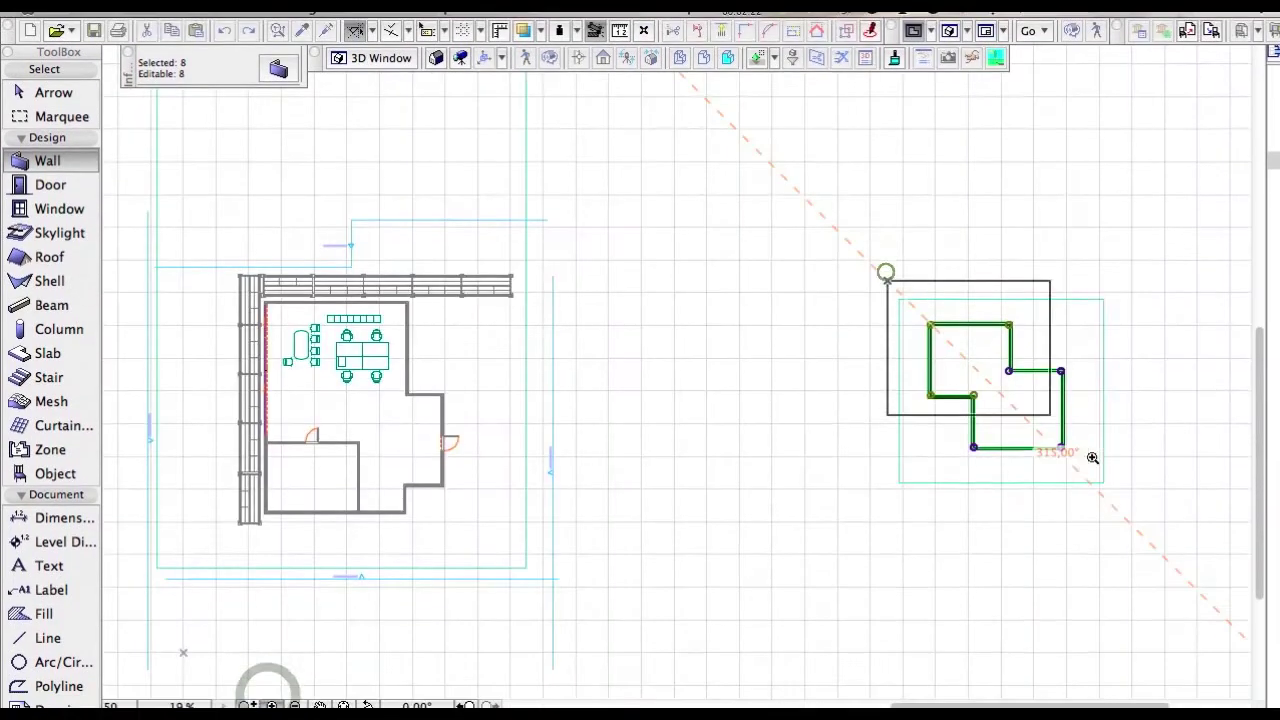
{"action": "left_click", "coordinate": [1120, 497]}
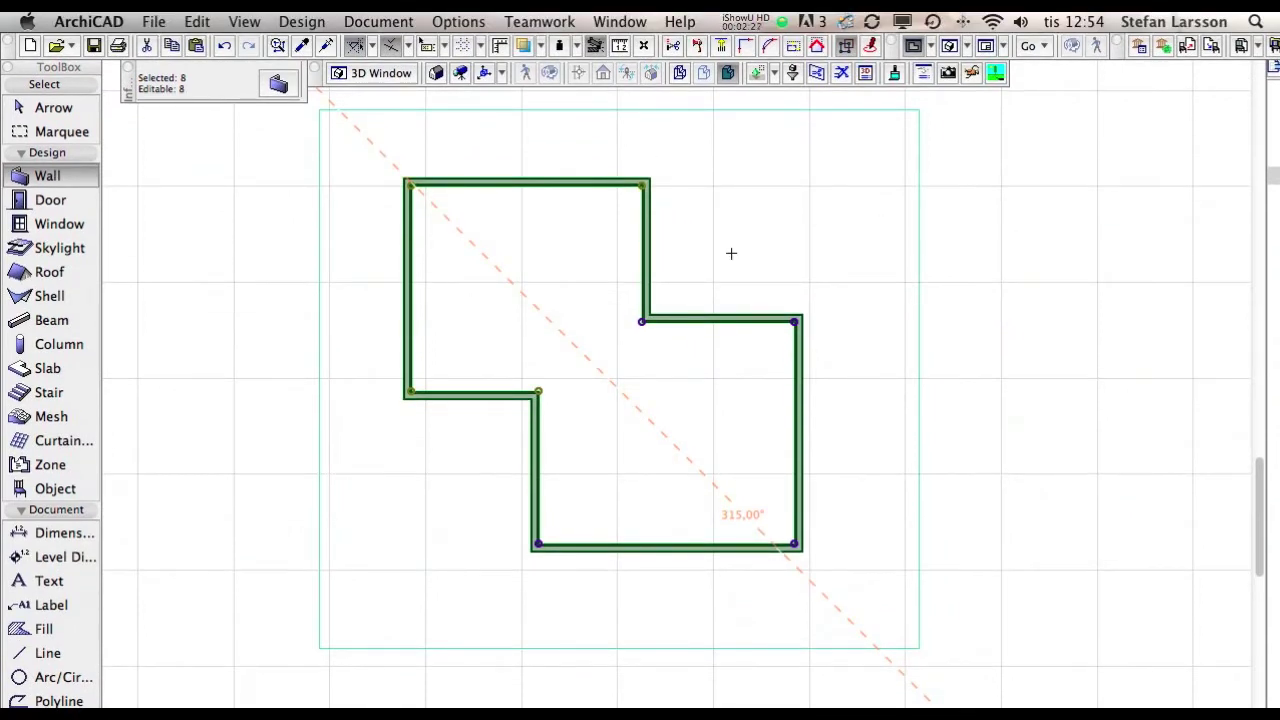
{"action": "key", "text": "Escape"}
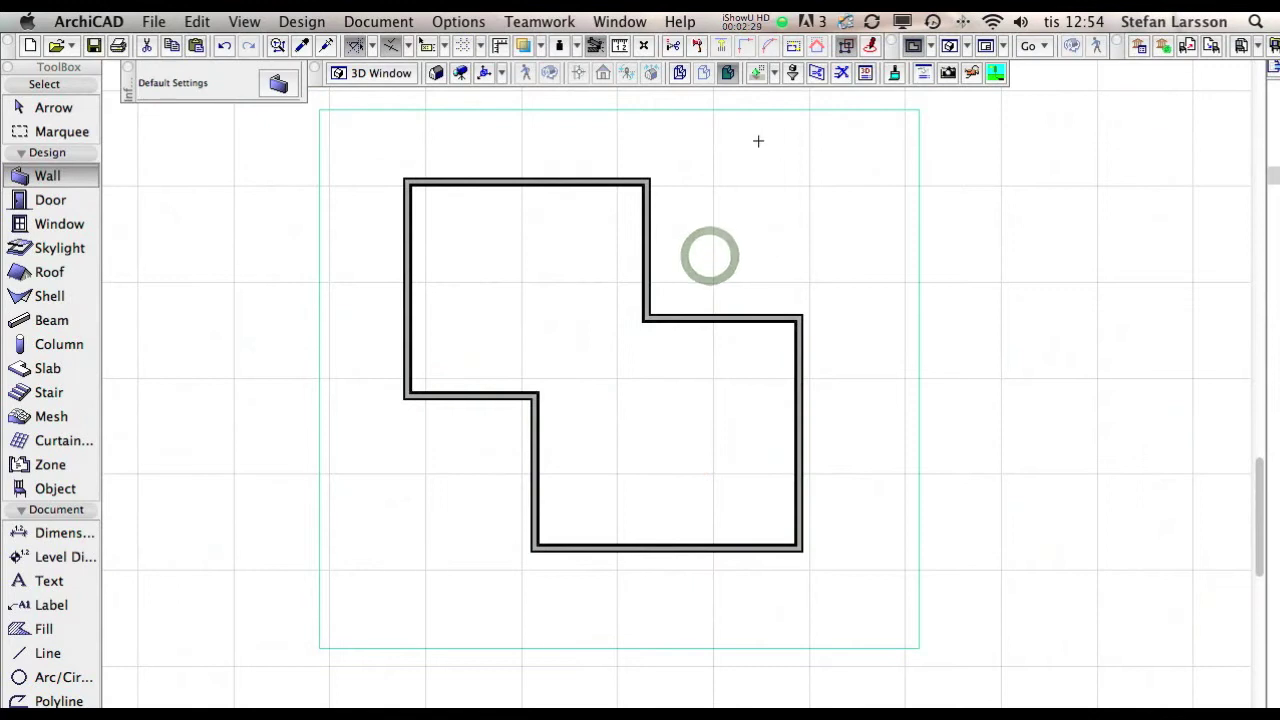
{"action": "left_click", "coordinate": [950, 46]}
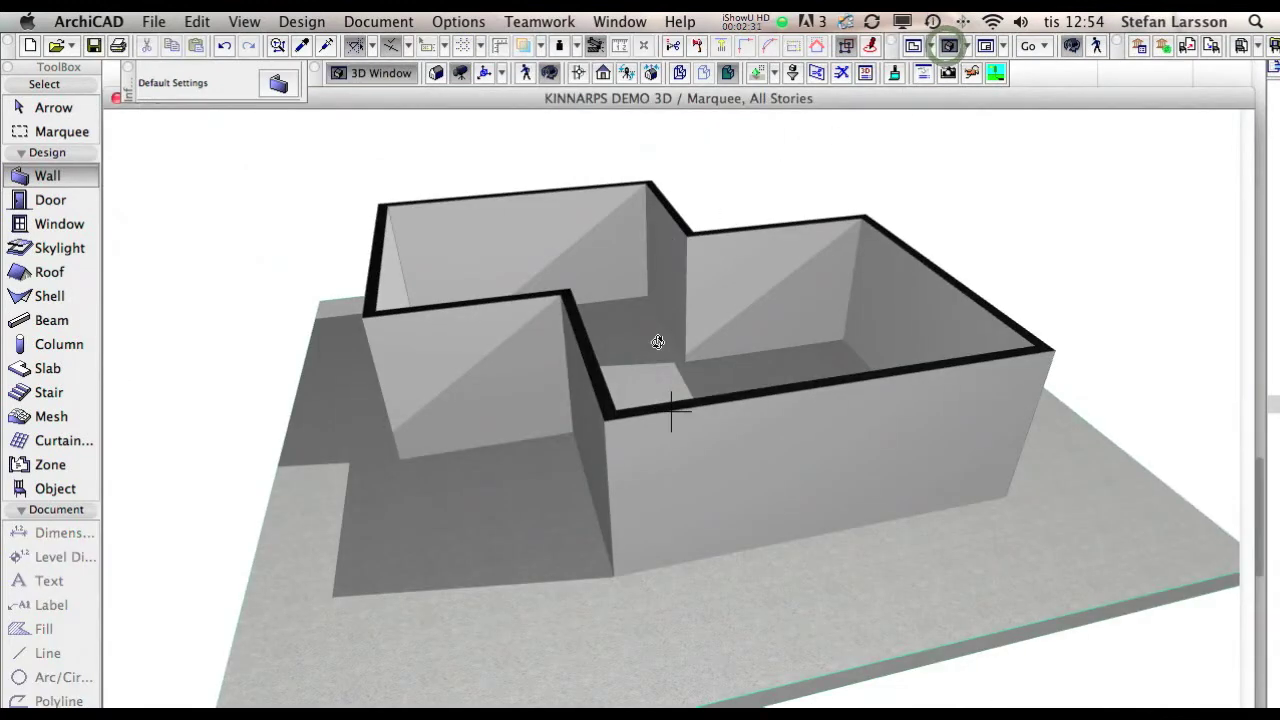
{"action": "mouse_move", "coordinate": [648, 419]}
{"action": "left_mouse_down"}
{"action": "mouse_move", "coordinate": [577, 422]}
{"action": "mouse_move", "coordinate": [503, 368]}
{"action": "mouse_move", "coordinate": [703, 462]}
{"action": "mouse_move", "coordinate": [652, 406]}
{"action": "left_mouse_up"}
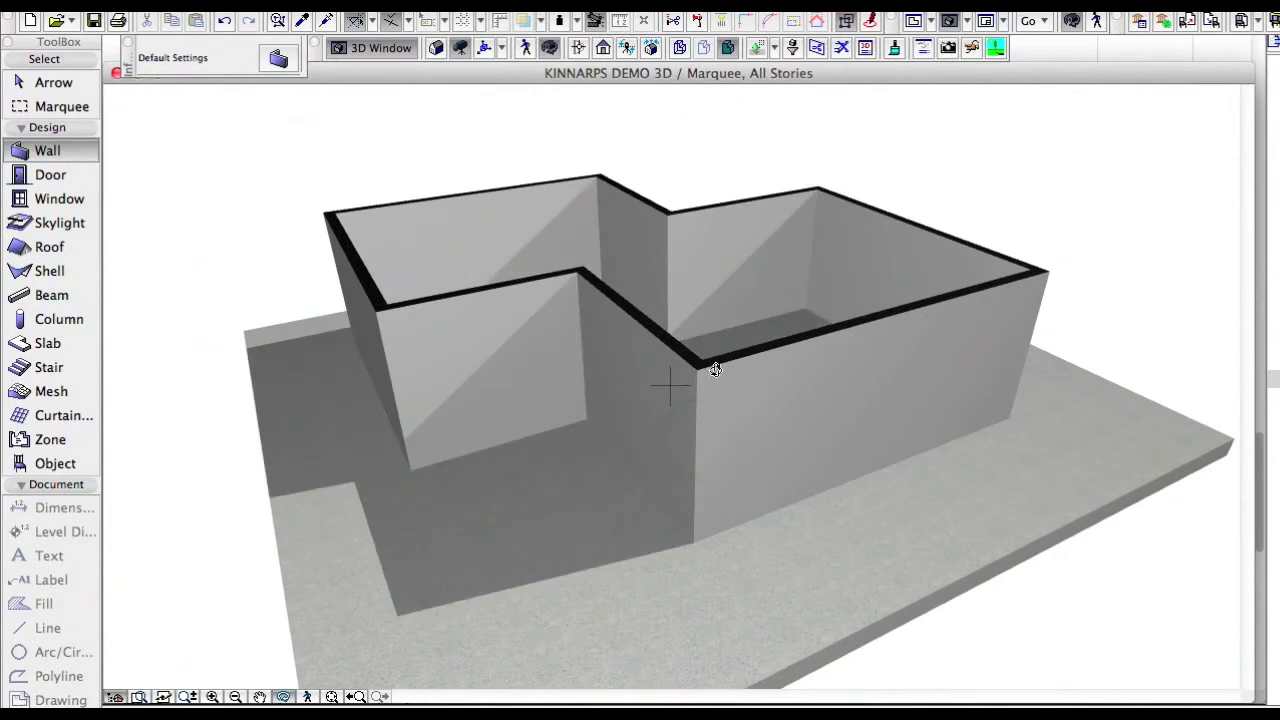
{"action": "left_click_drag", "start_coordinate": [715, 370], "coordinate": [701, 366]}
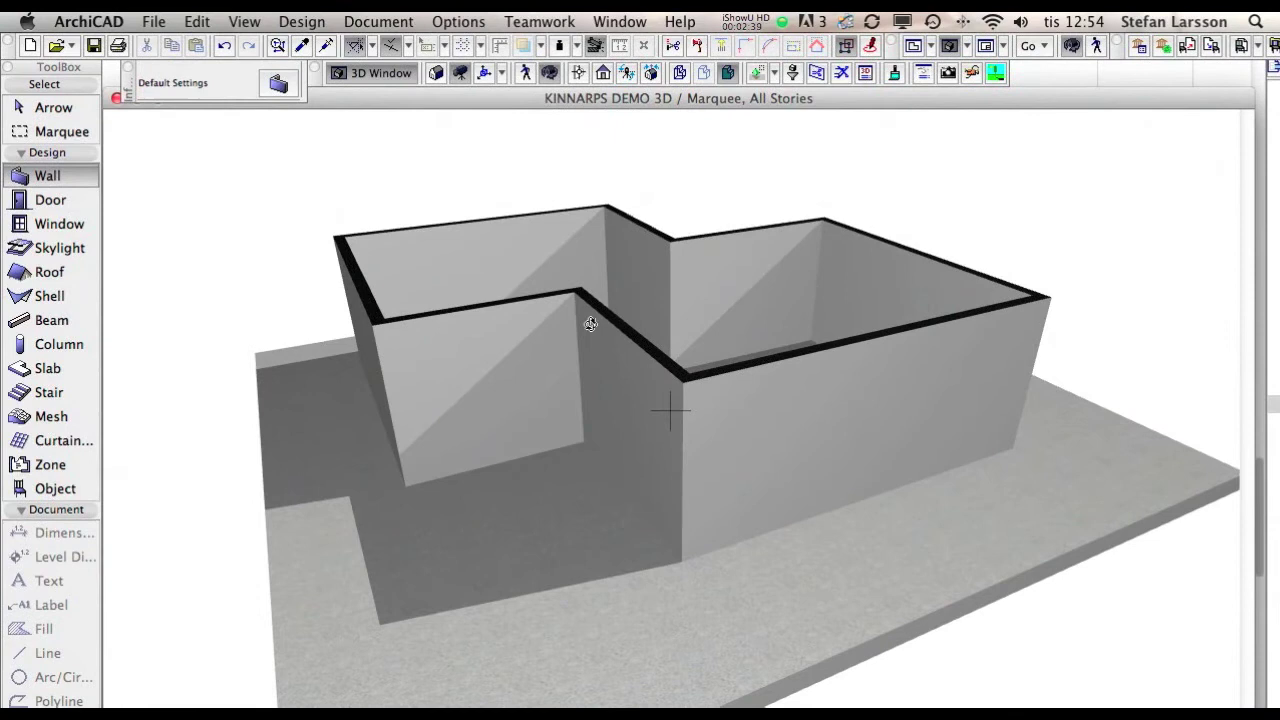
{"action": "left_click", "coordinate": [913, 46]}
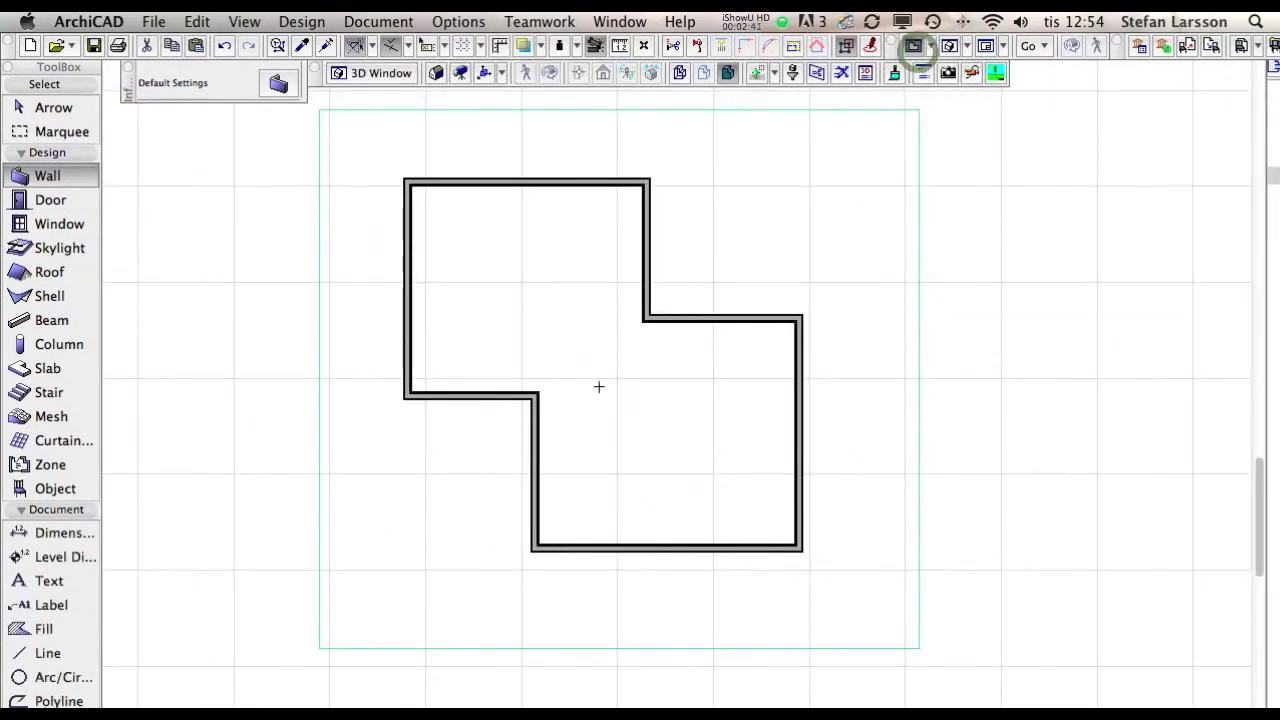
Step: Place a Kaso Security Door Arctos 10 in the right-hand outer wall of the lower rectangle, opening outward
{"action": "double_click", "coordinate": [35, 205]}
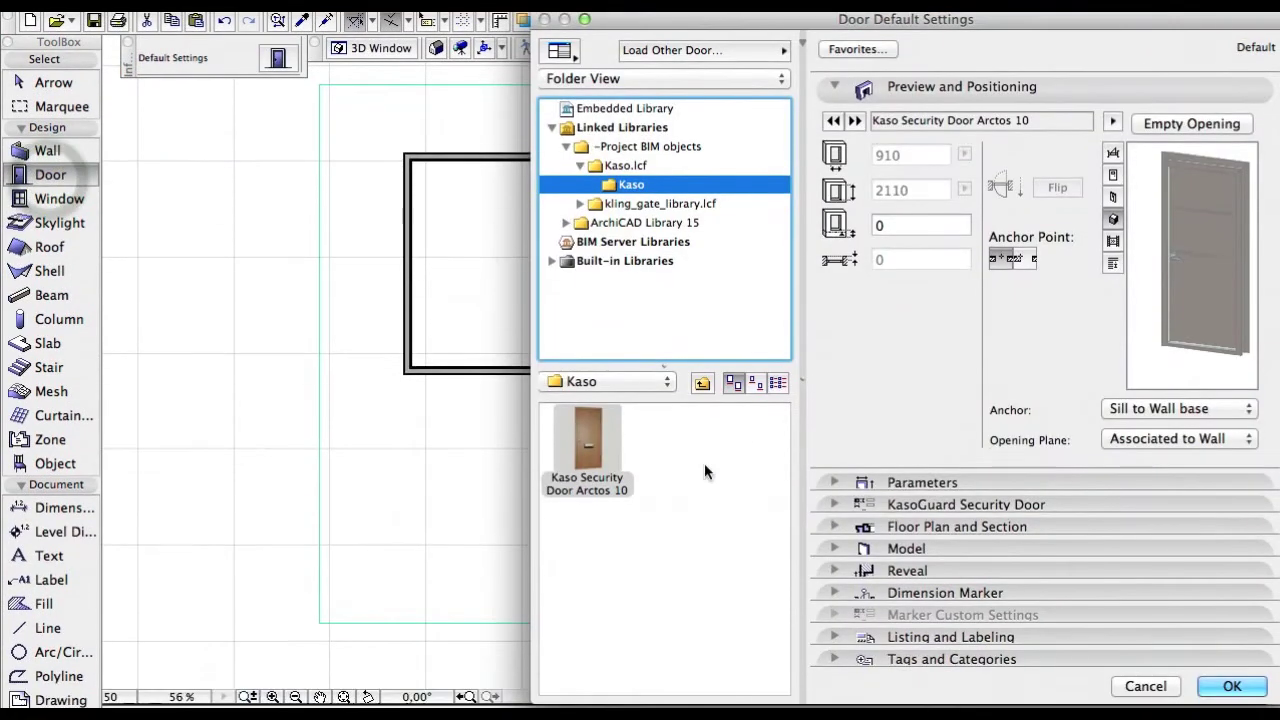
{"action": "left_click", "coordinate": [575, 443]}
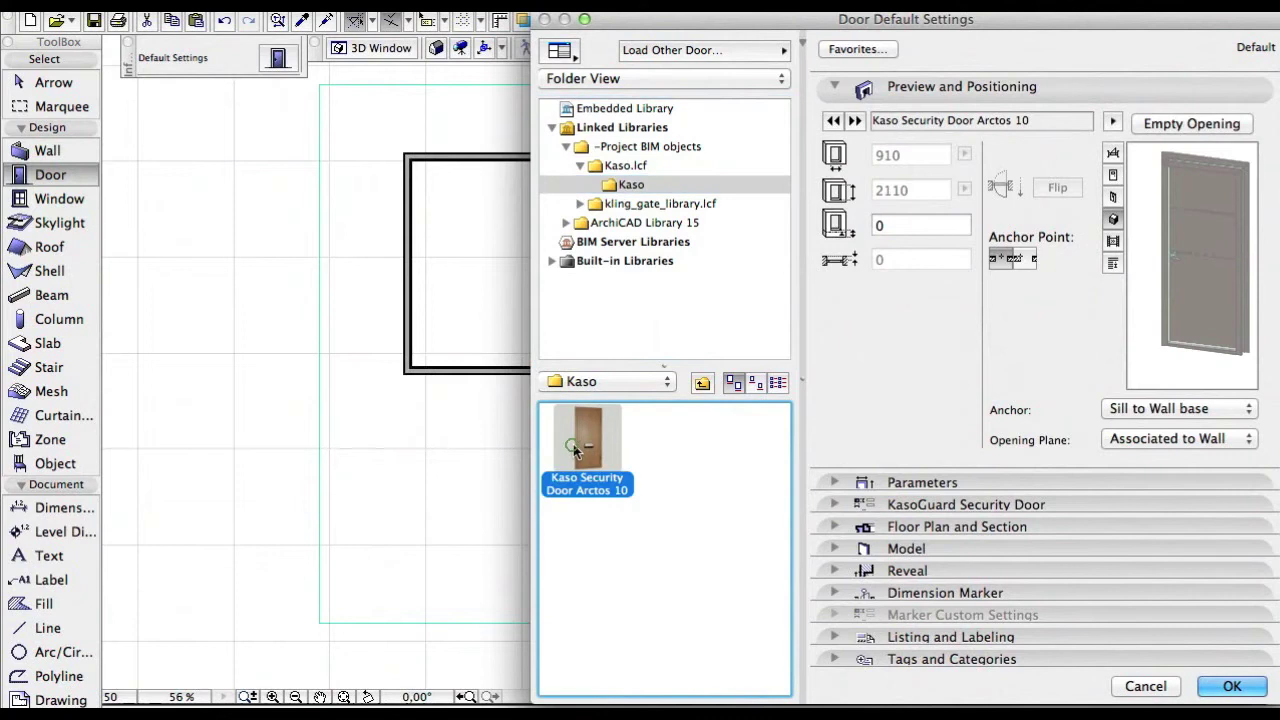
{"action": "left_click", "coordinate": [1208, 684]}
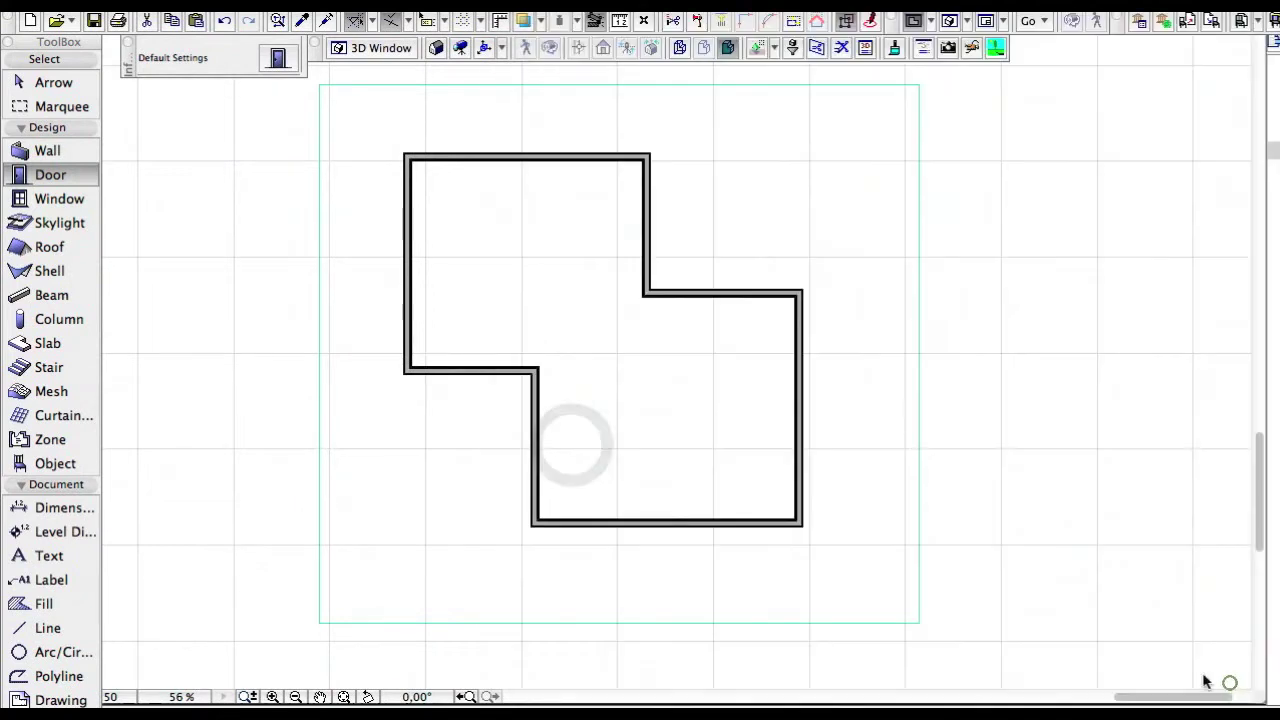
{"action": "left_click", "coordinate": [800, 421]}
{"action": "left_click", "coordinate": [838, 461]}
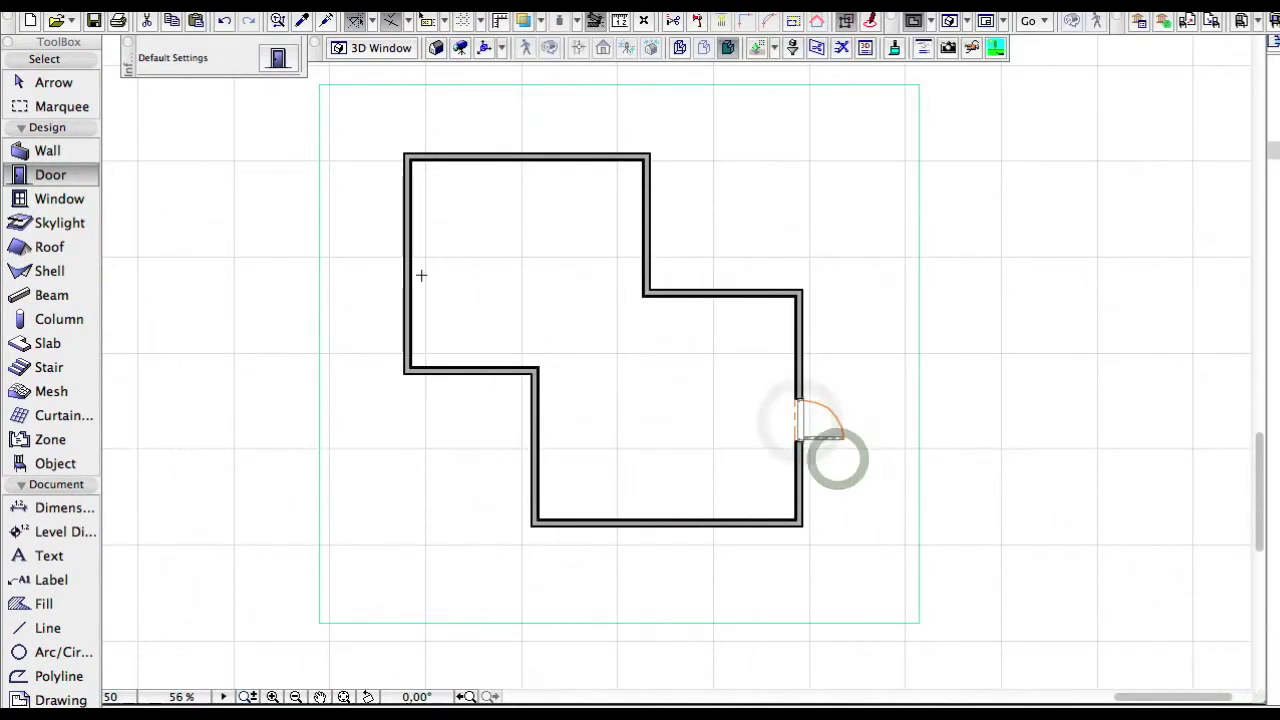
Step: Place two VELFAC 200 Helo Fixed Windows, 1000 wide by 1100 high, side by side in the uppermost wall
{"action": "double_click", "coordinate": [52, 228]}
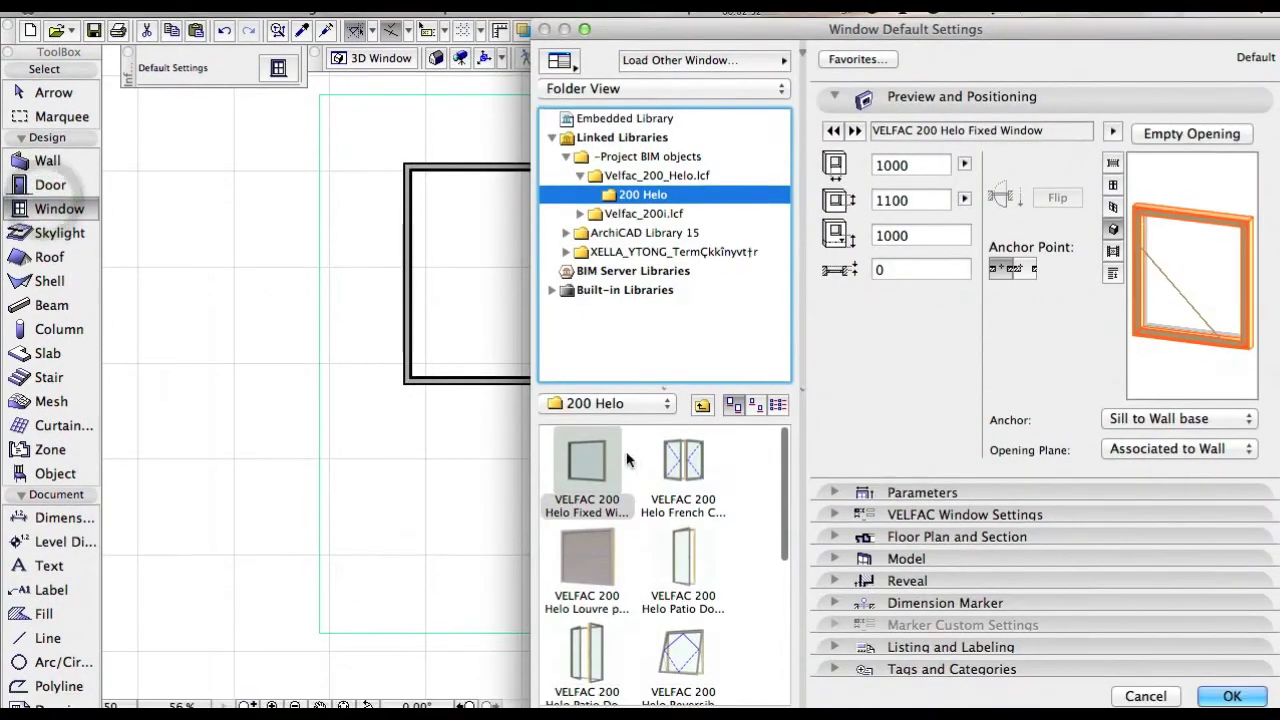
{"action": "left_click", "coordinate": [600, 462]}
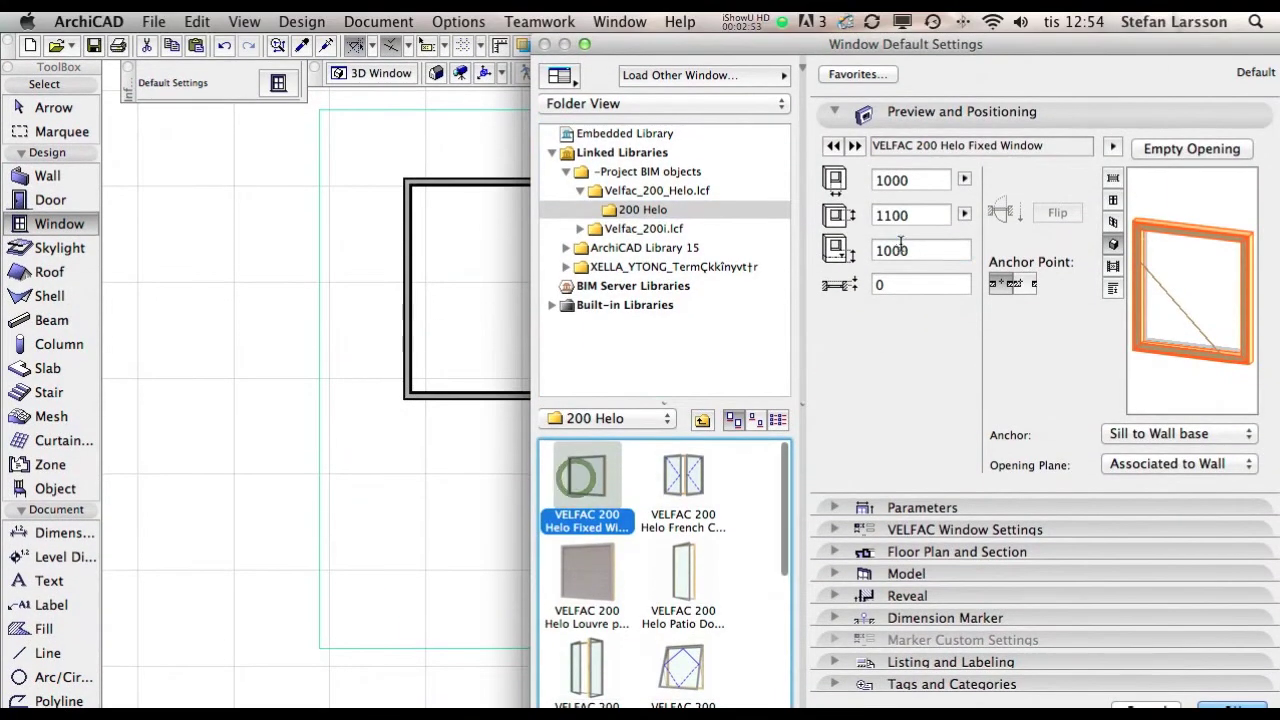
{"action": "left_click", "coordinate": [898, 235]}
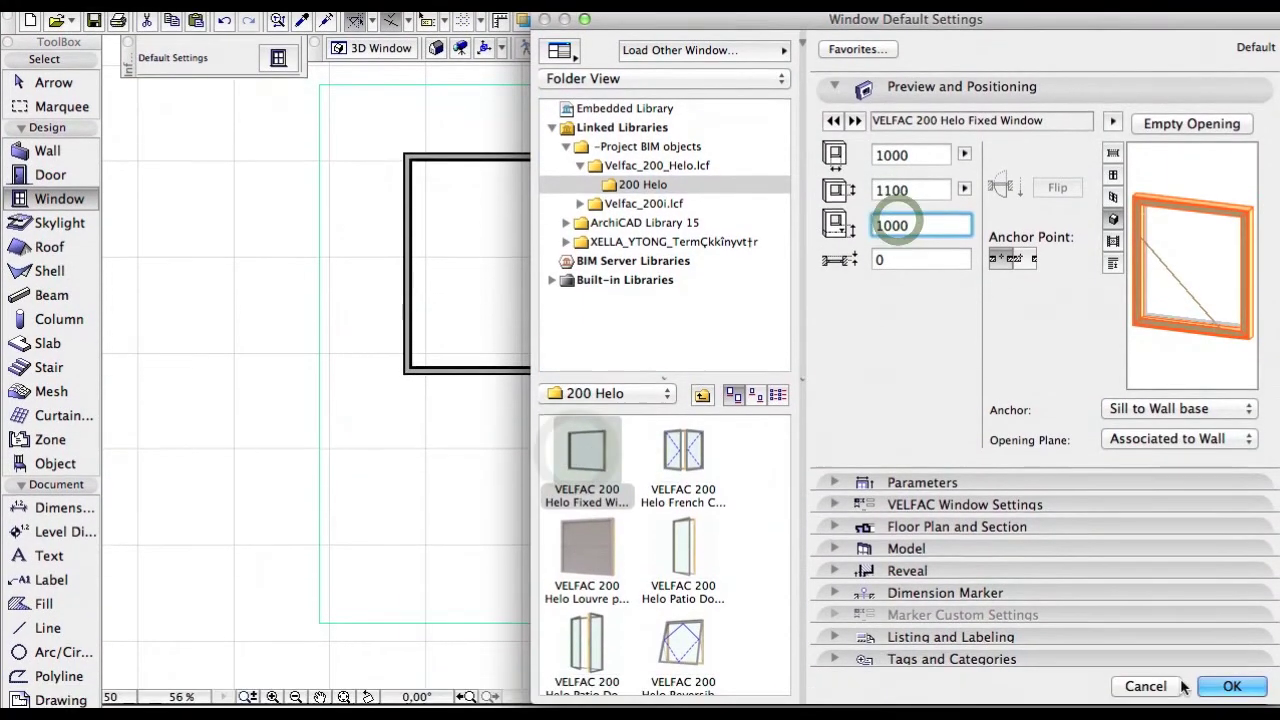
{"action": "left_click", "coordinate": [1231, 686]}
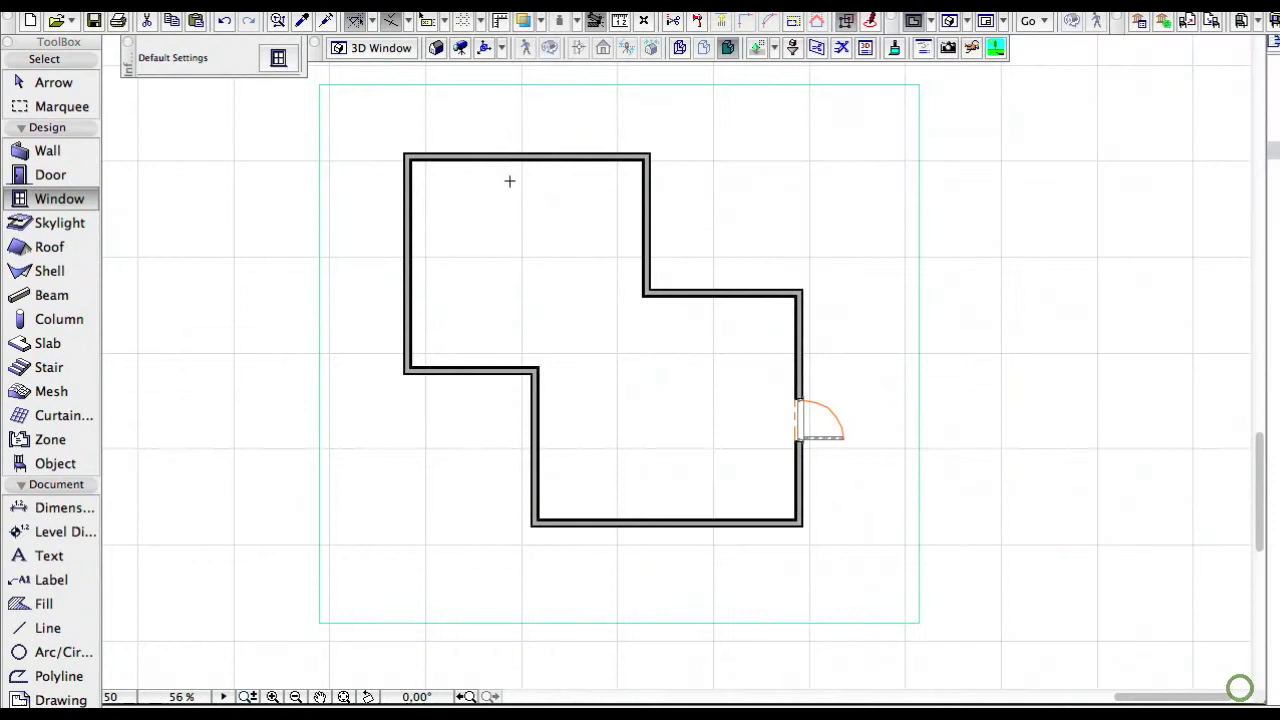
{"action": "left_click", "coordinate": [496, 182]}
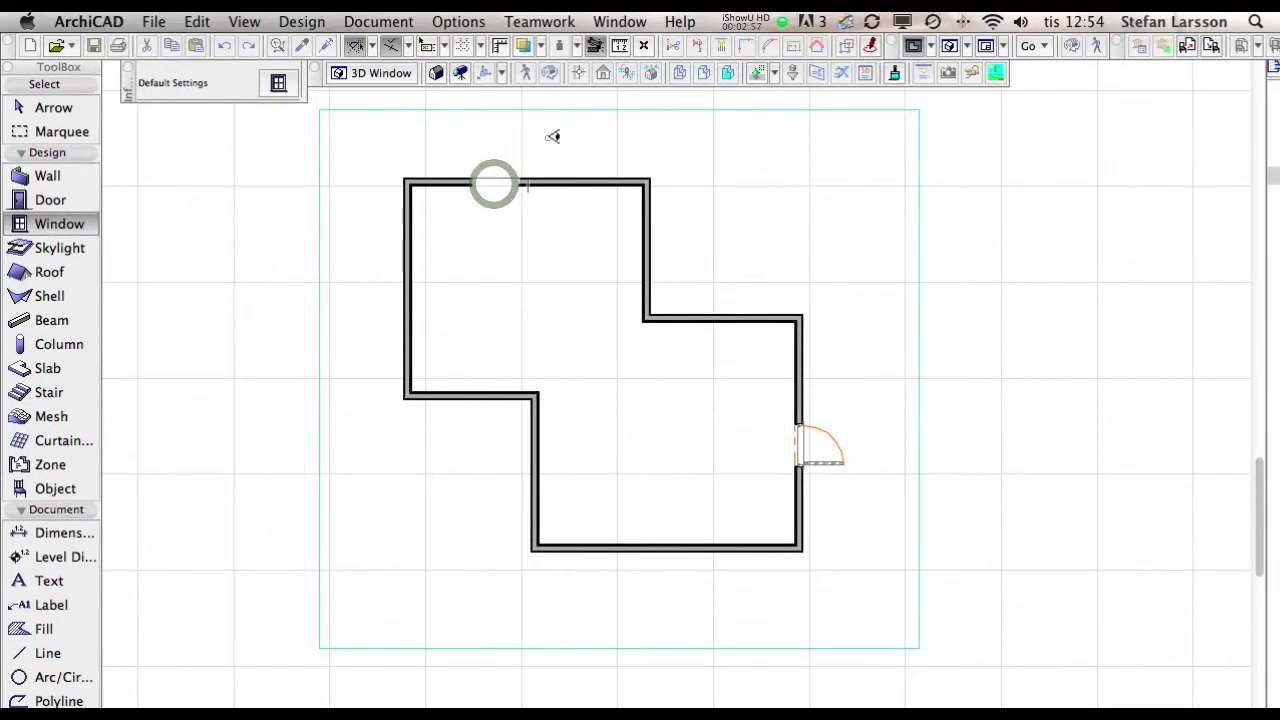
{"action": "left_click", "coordinate": [545, 135]}
{"action": "left_click", "coordinate": [590, 189]}
{"action": "left_click", "coordinate": [653, 133]}
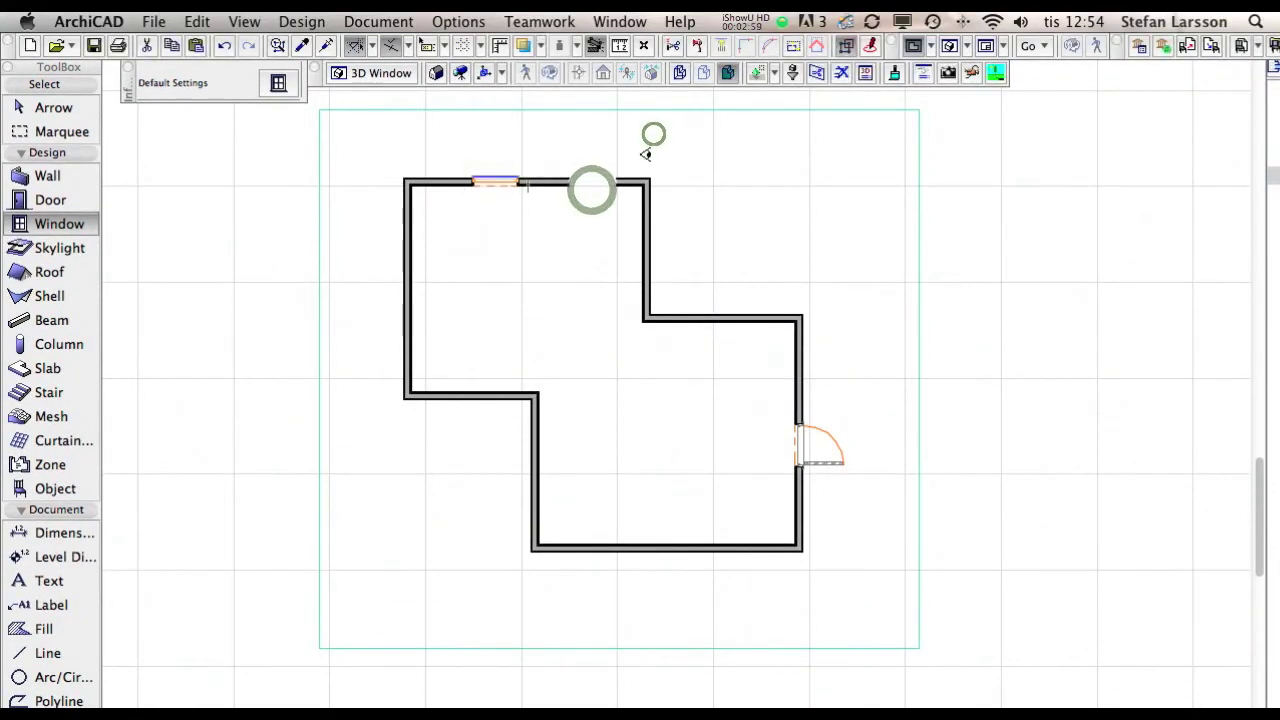
Step: Place the same fixed window in the stepped-back upper wall and in the lowest wall of the plan
{"action": "left_click", "coordinate": [712, 320]}
{"action": "left_click", "coordinate": [809, 234]}
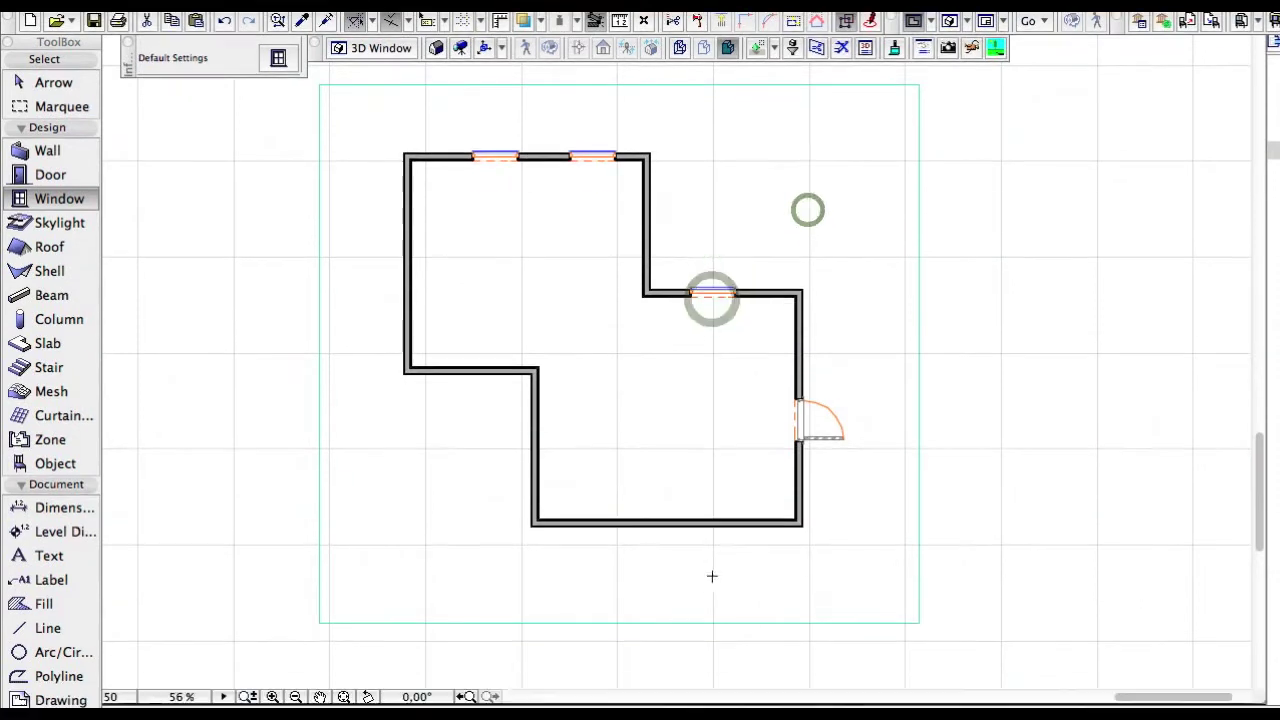
{"action": "left_click", "coordinate": [672, 526]}
{"action": "left_click", "coordinate": [752, 557]}
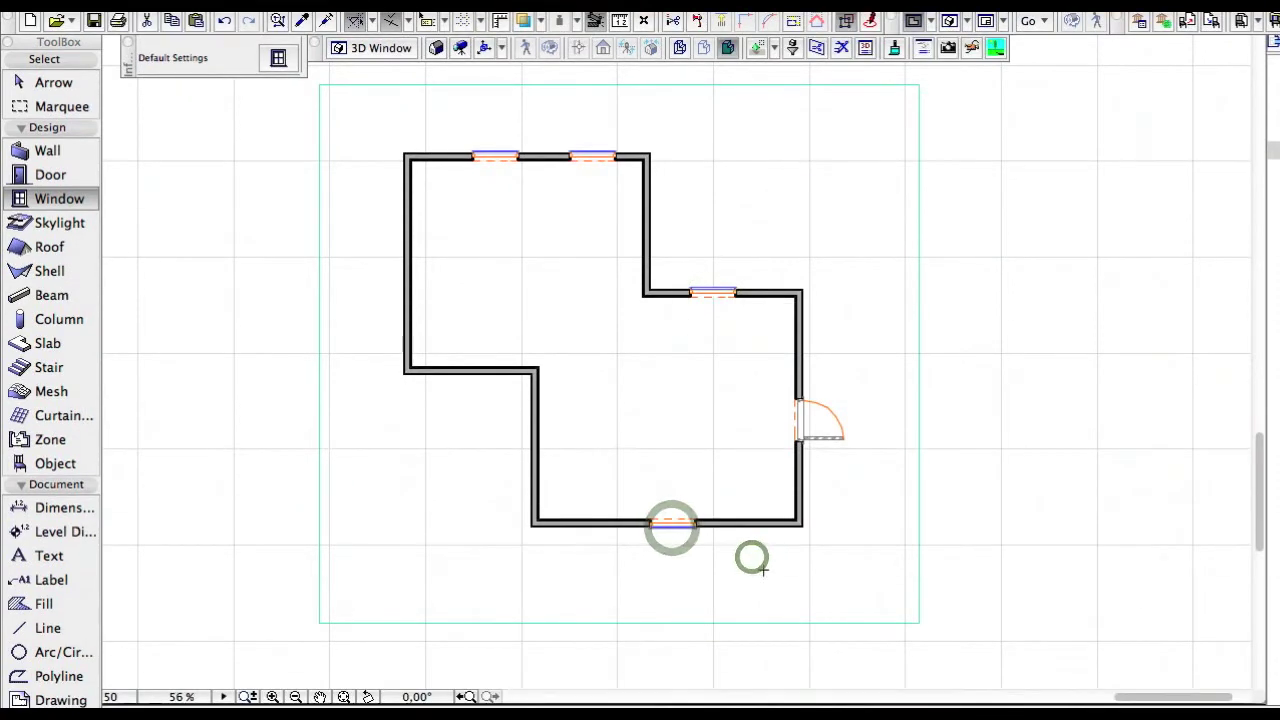
Step: Inspect the placed door and windows from several angles in 3D and return to the floor plan
{"action": "left_click", "coordinate": [949, 45]}
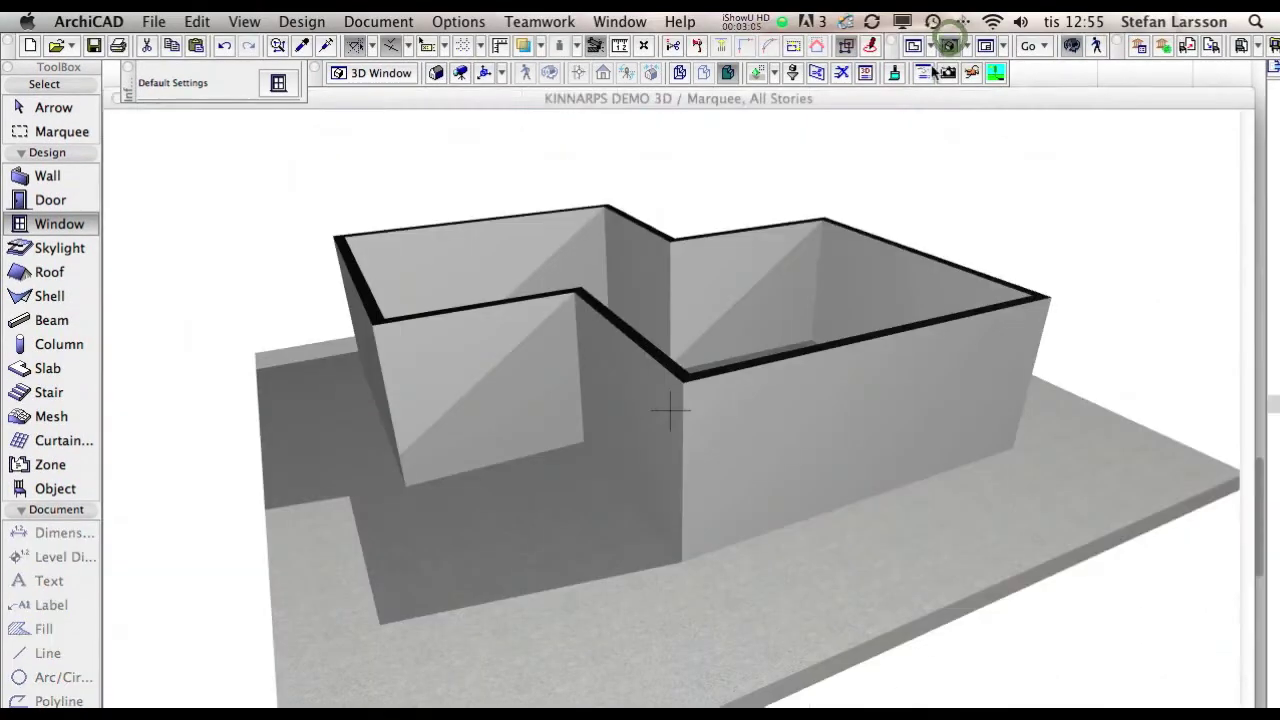
{"action": "left_click_drag", "start_coordinate": [759, 370], "coordinate": [363, 313]}
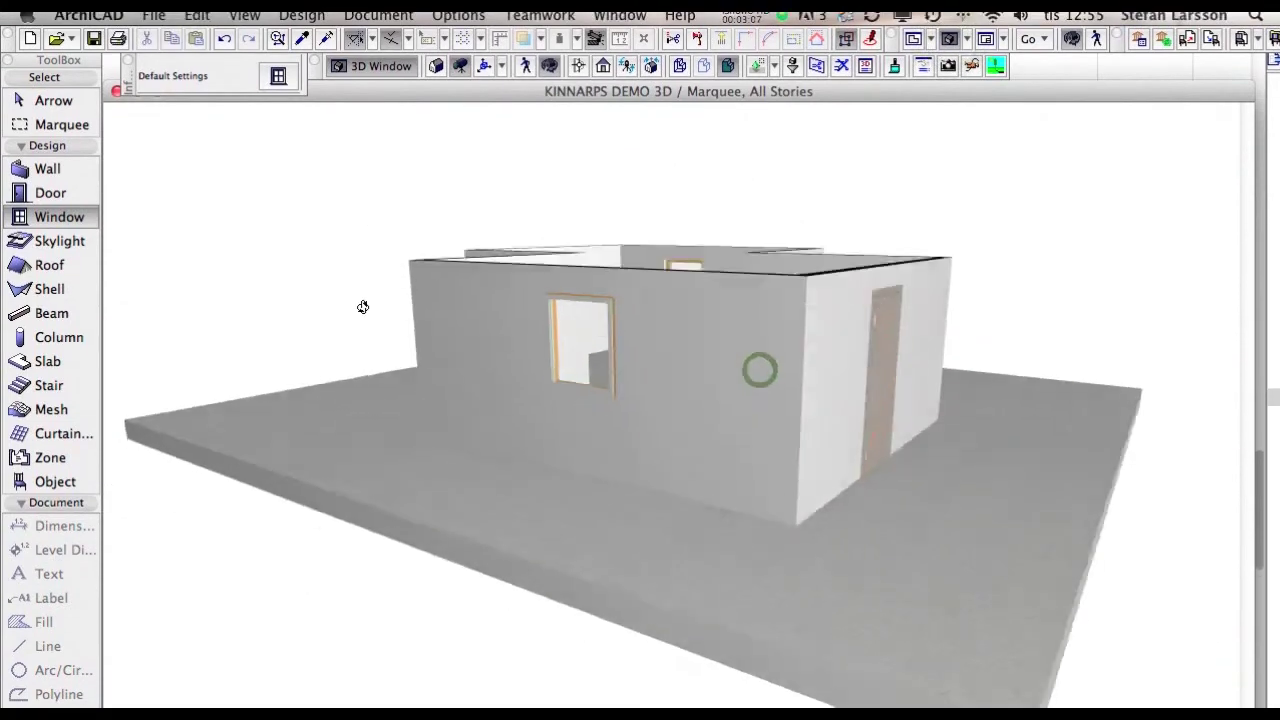
{"action": "left_click_drag", "start_coordinate": [884, 361], "coordinate": [945, 379]}
{"action": "left_click_drag", "start_coordinate": [671, 349], "coordinate": [725, 392]}
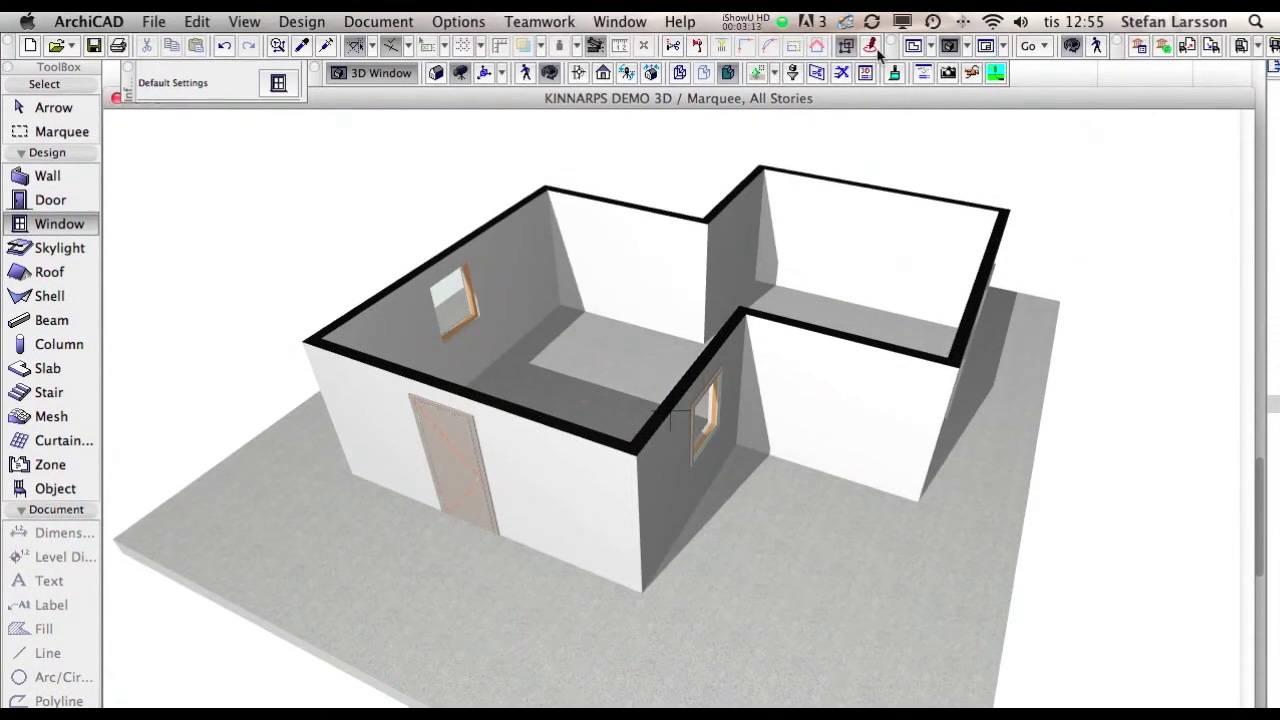
{"action": "left_click", "coordinate": [912, 47]}
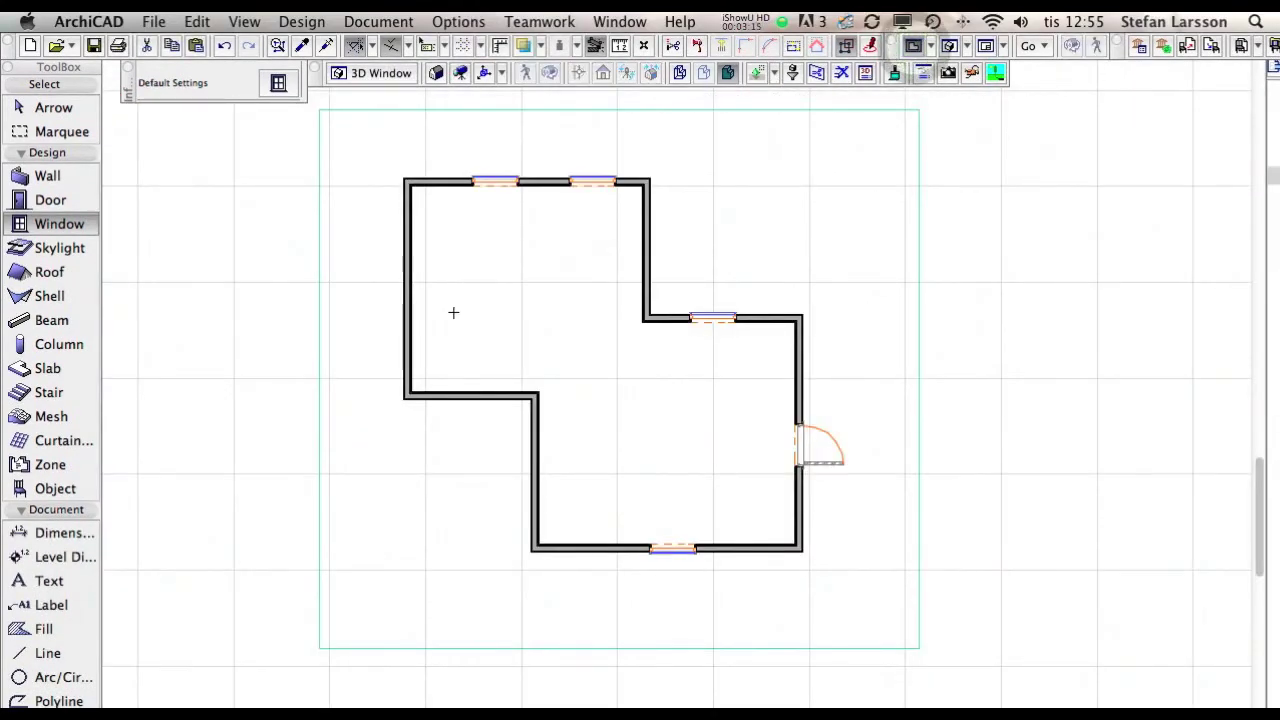
Step: Choose the NorGips_wall object from the Norgips_Structure(1).lcf library in the object default settings
{"action": "left_click", "coordinate": [56, 108]}
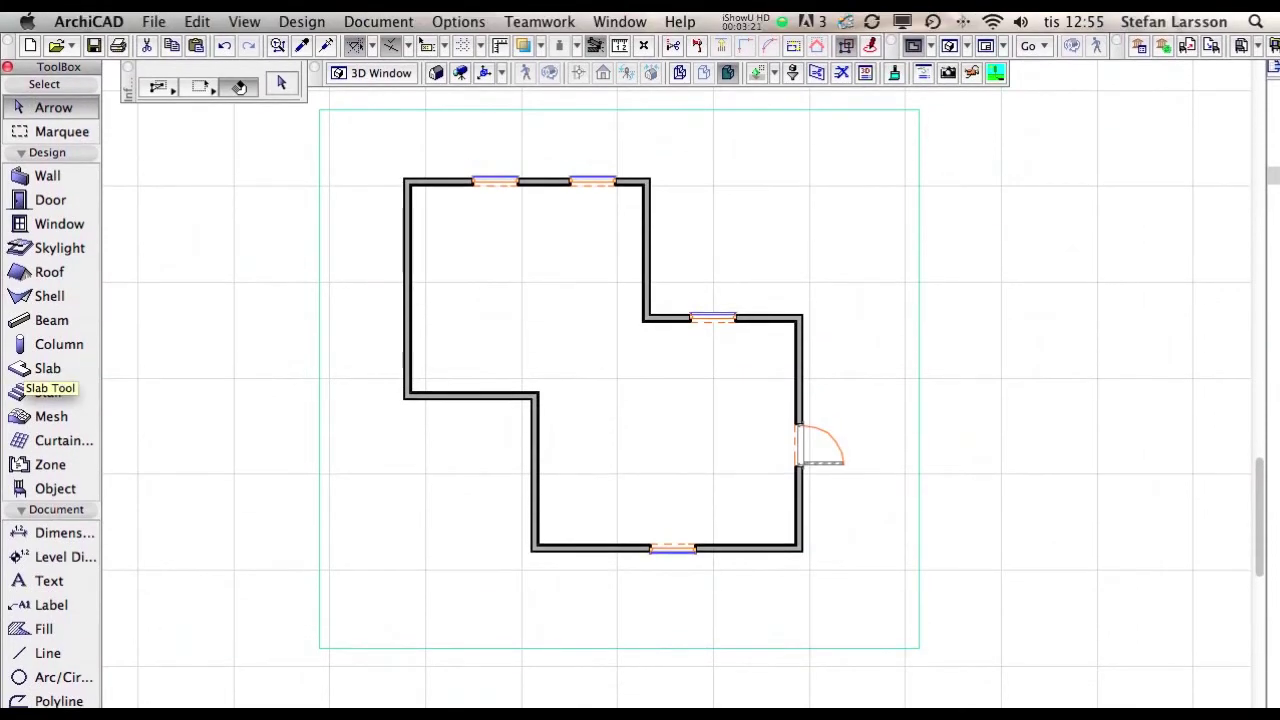
{"action": "mouse_move", "coordinate": [507, 346]}
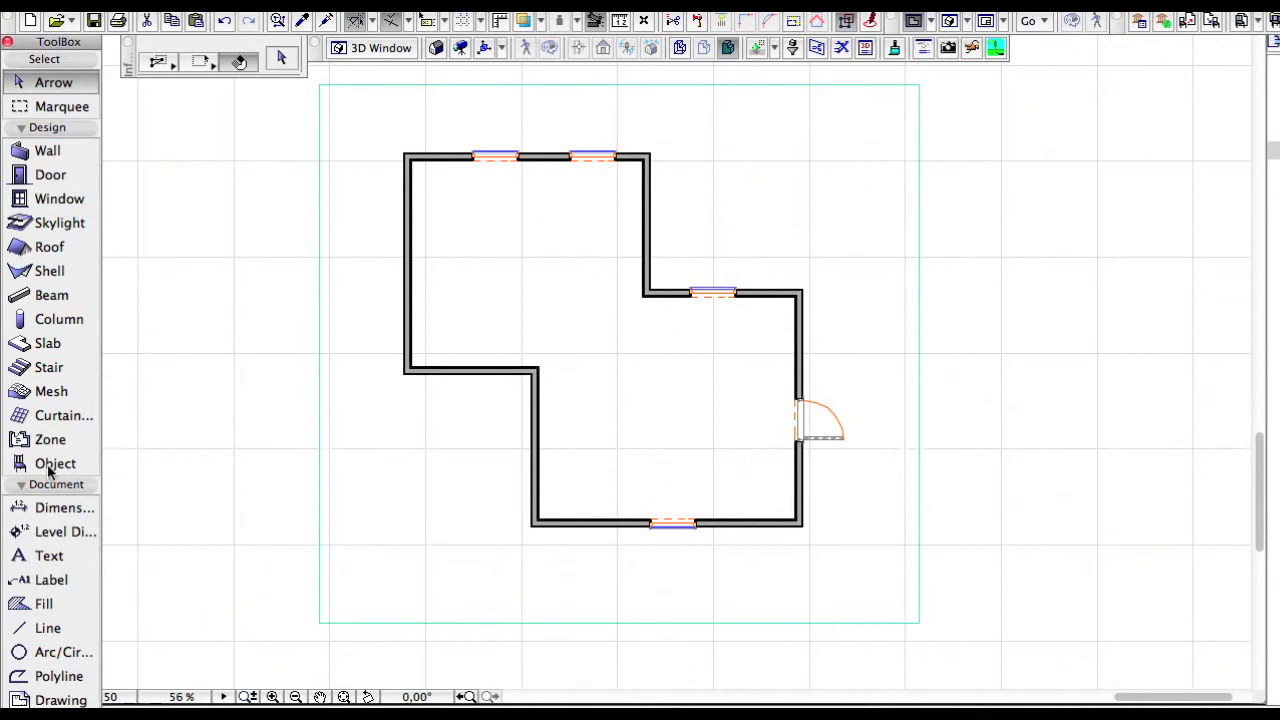
{"action": "left_click", "coordinate": [46, 467]}
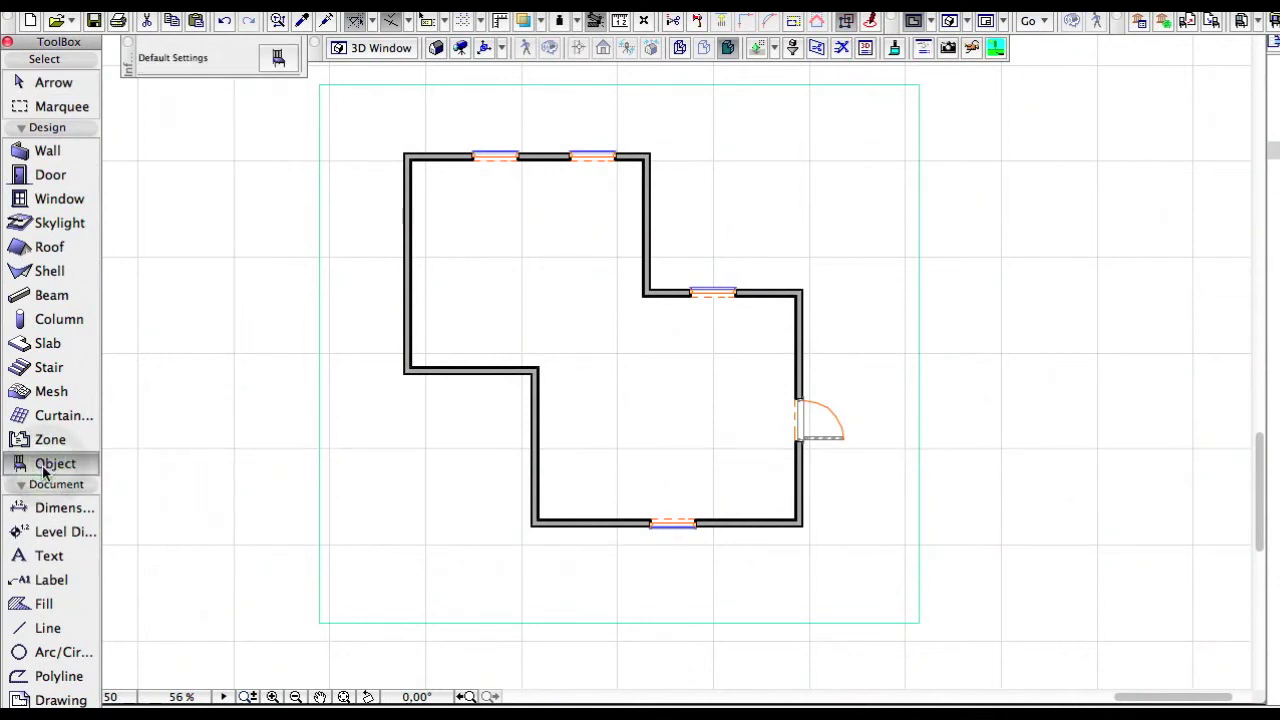
{"action": "double_click", "coordinate": [50, 472]}
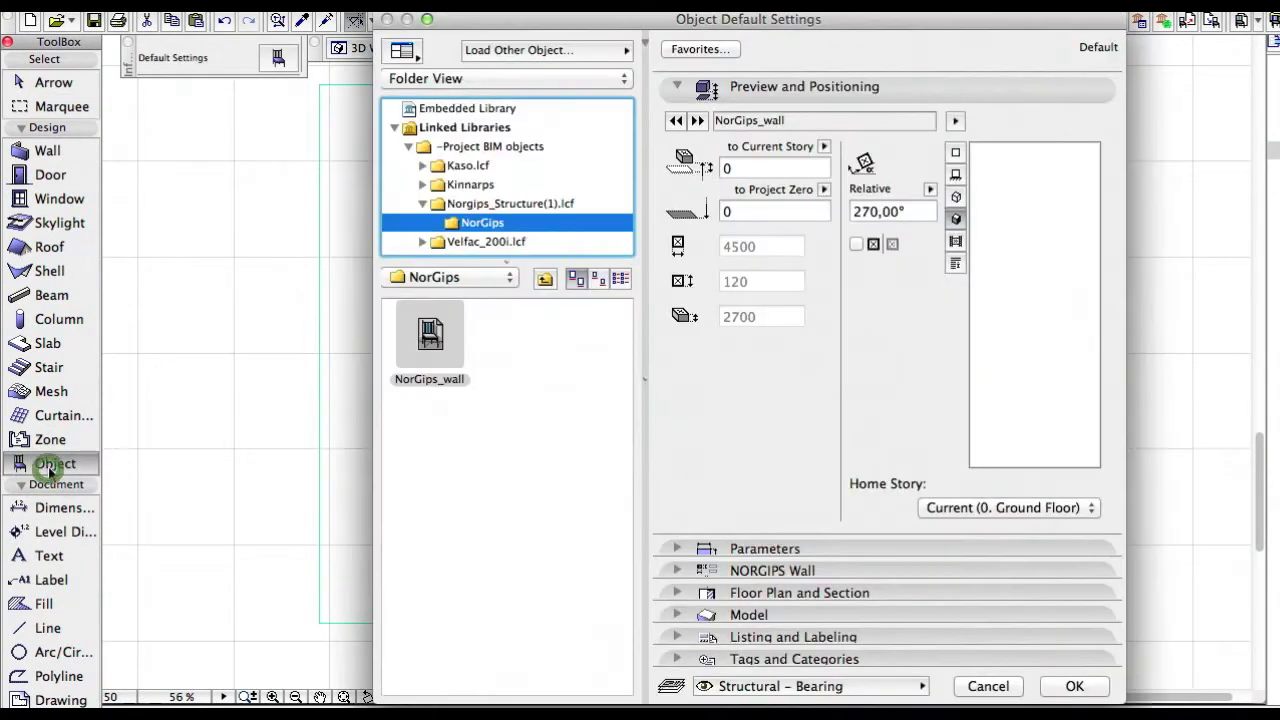
{"action": "left_click", "coordinate": [455, 480]}
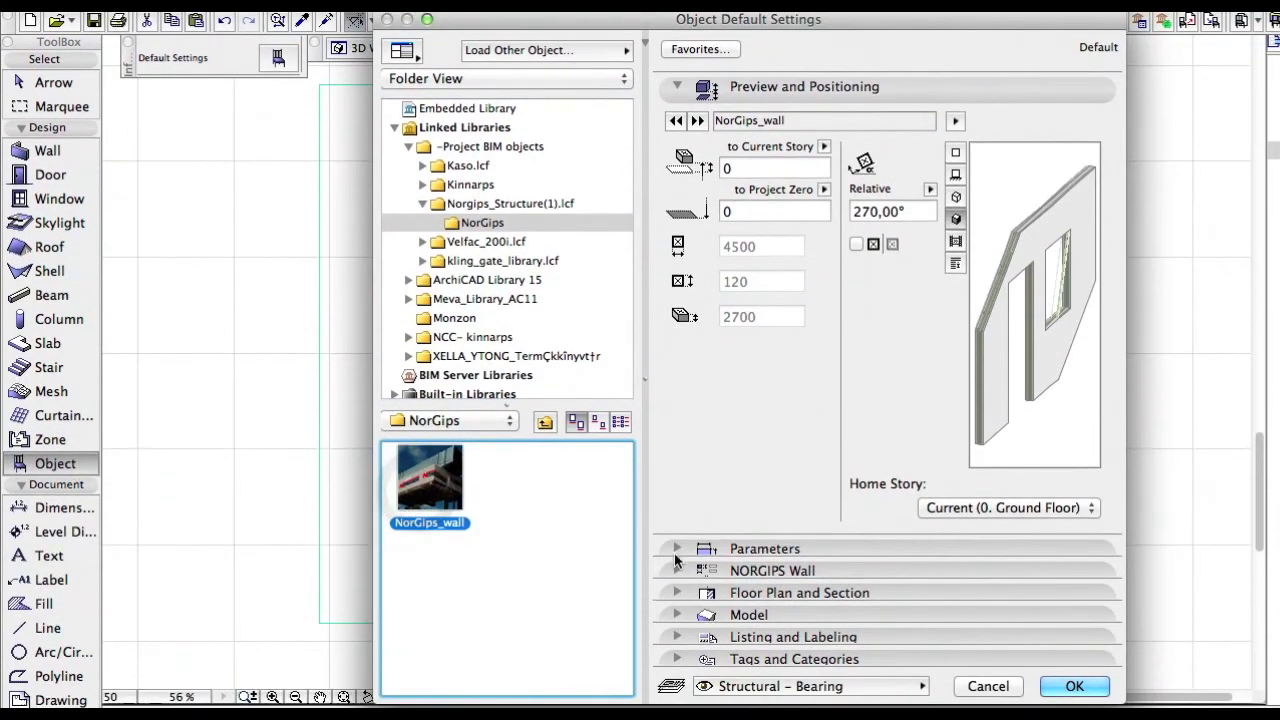
Step: Set the NorGips_wall default wall type to 2.4 SE C120 dB+ 2/2 M0 and accept the object settings
{"action": "left_click", "coordinate": [676, 549]}
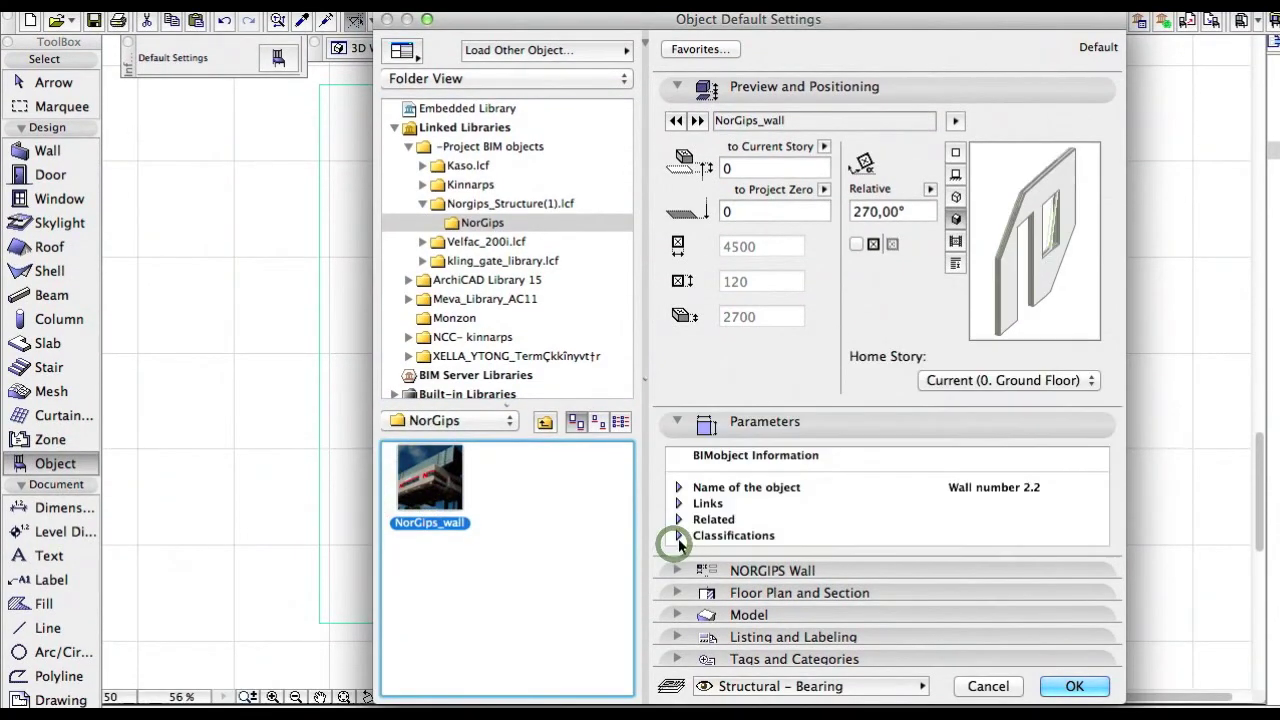
{"action": "left_click", "coordinate": [674, 421]}
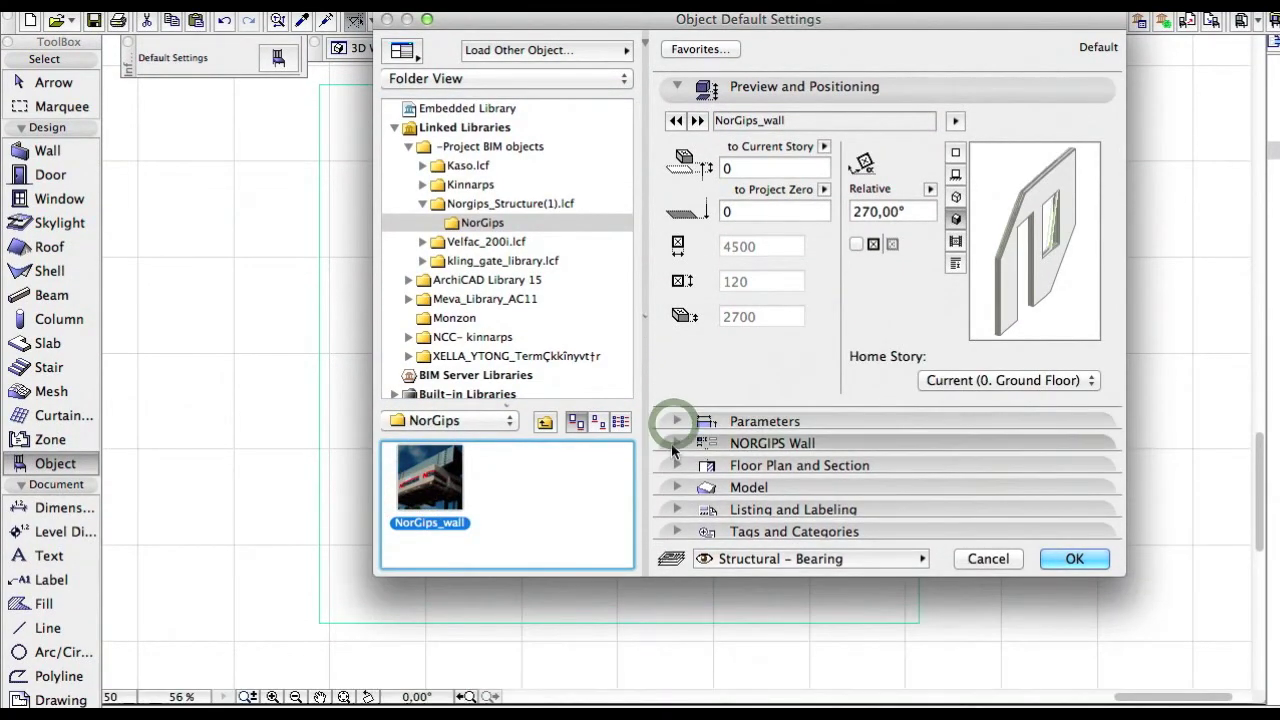
{"action": "left_click", "coordinate": [674, 440]}
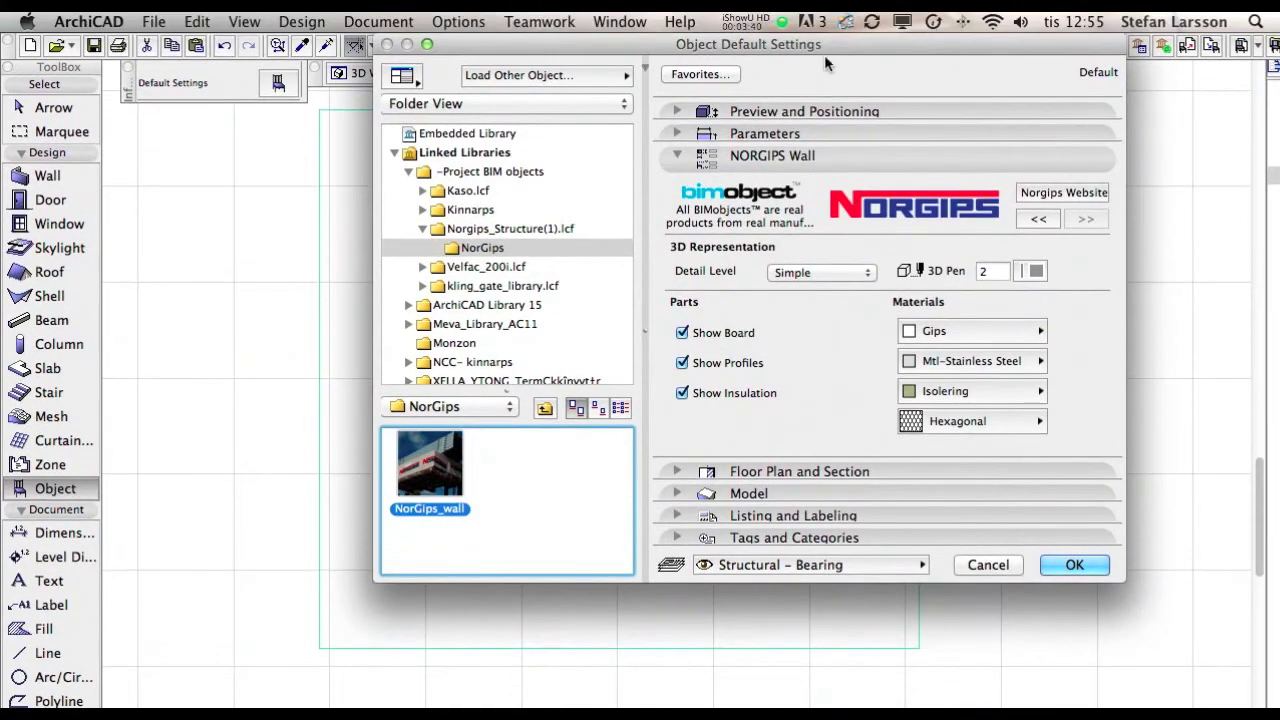
{"action": "left_click_drag", "start_coordinate": [826, 63], "coordinate": [757, 65]}
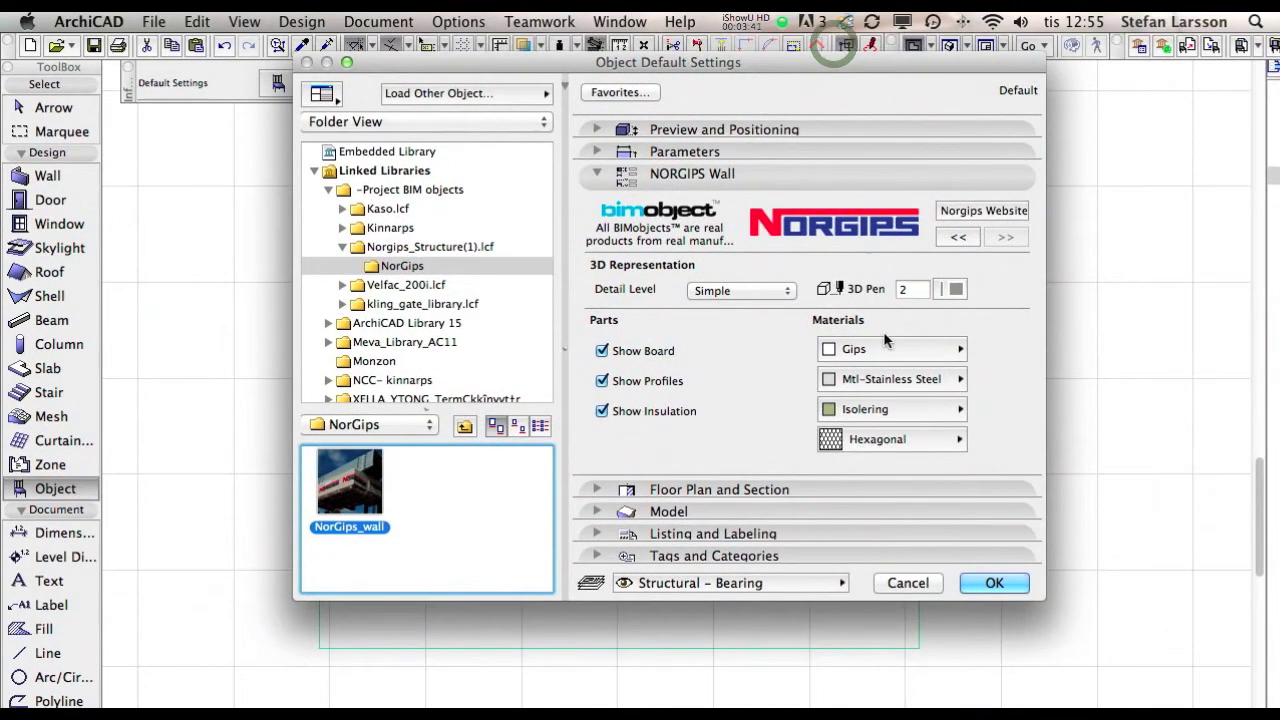
{"action": "left_click", "coordinate": [958, 237]}
{"action": "left_click", "coordinate": [958, 237]}
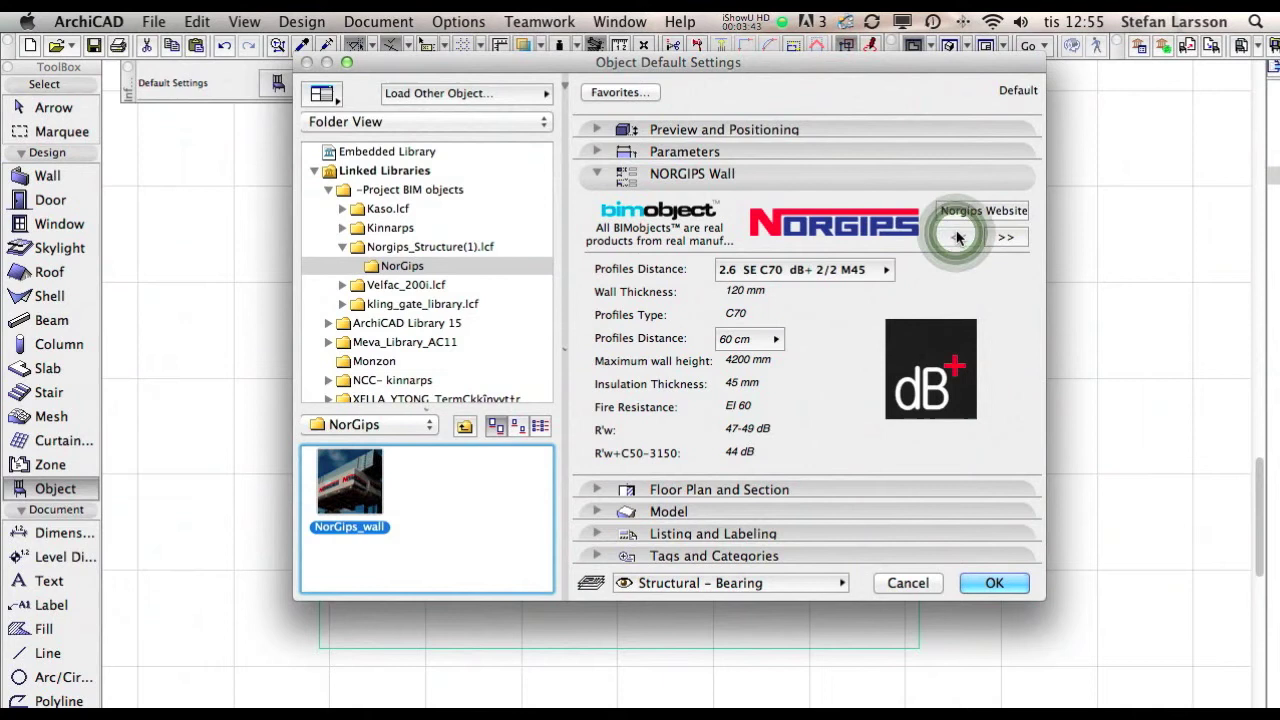
{"action": "left_click", "coordinate": [877, 270]}
{"action": "left_click", "coordinate": [955, 308]}
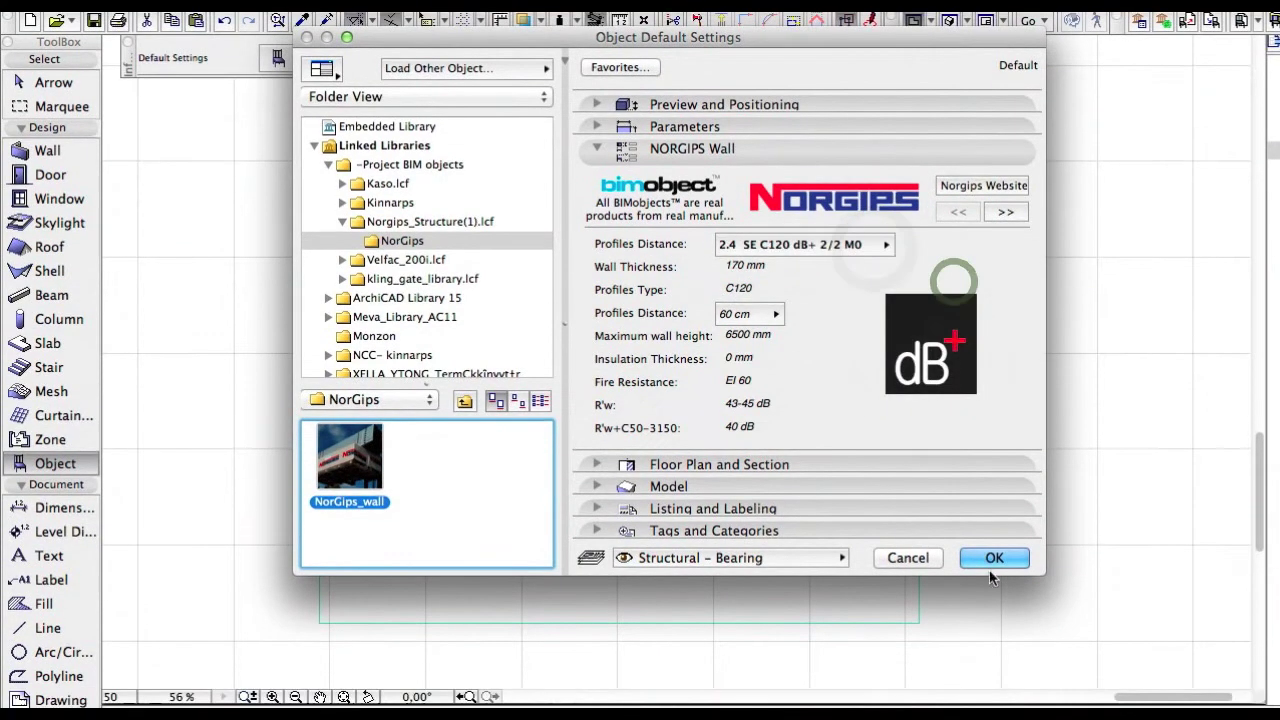
{"action": "left_click", "coordinate": [990, 565]}
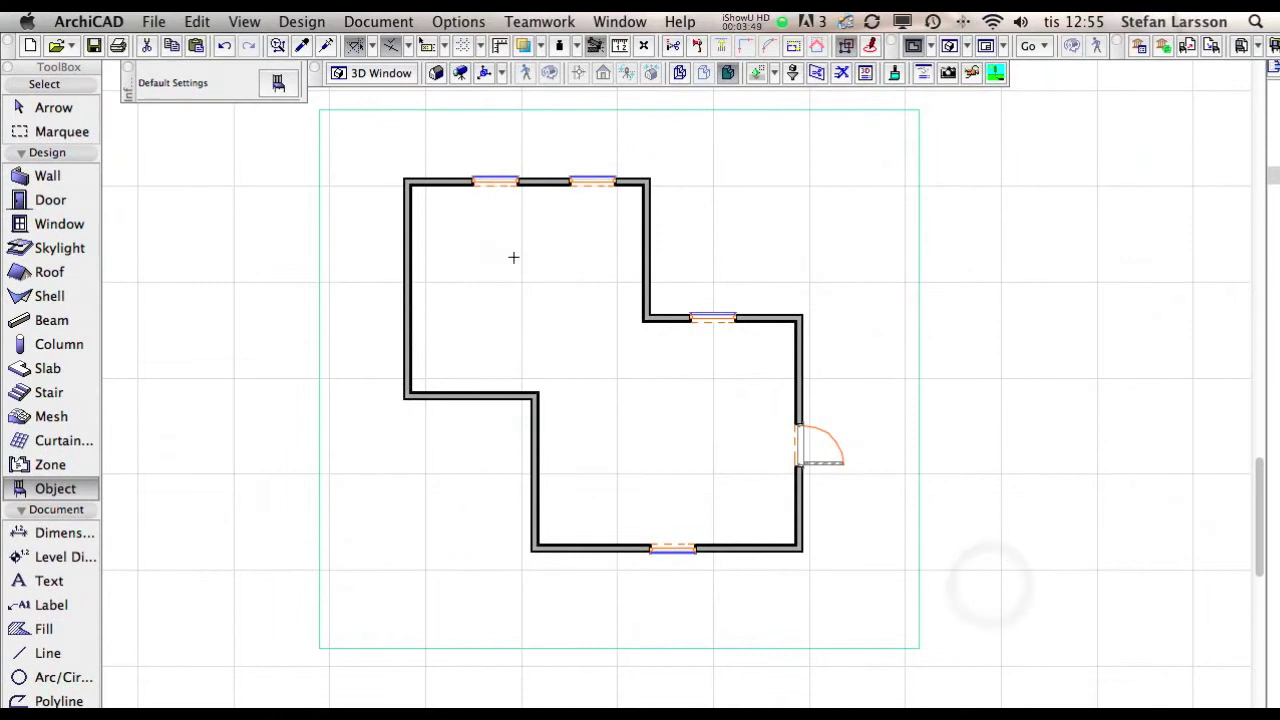
Step: Select all the house walls without the large surrounding rectangle and open the Wall Accessories settings for them
{"action": "left_click", "coordinate": [52, 110]}
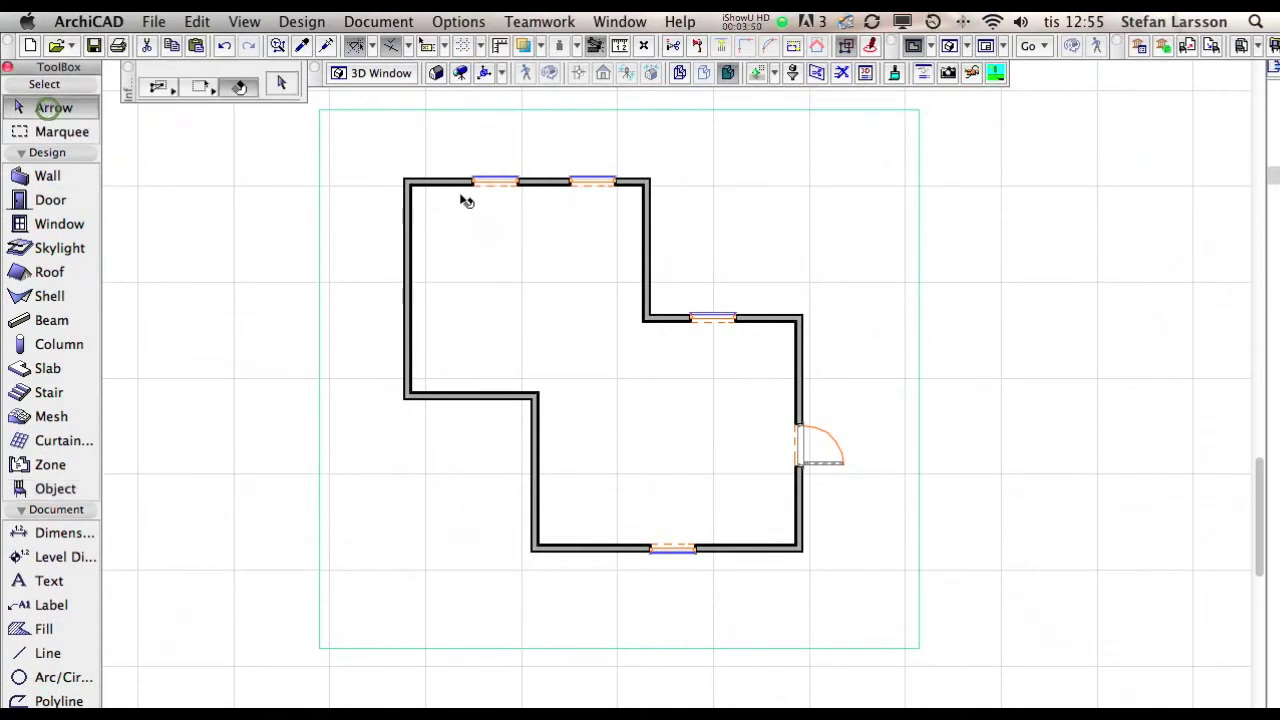
{"action": "left_click", "coordinate": [390, 168]}
{"action": "left_click", "coordinate": [1032, 511]}
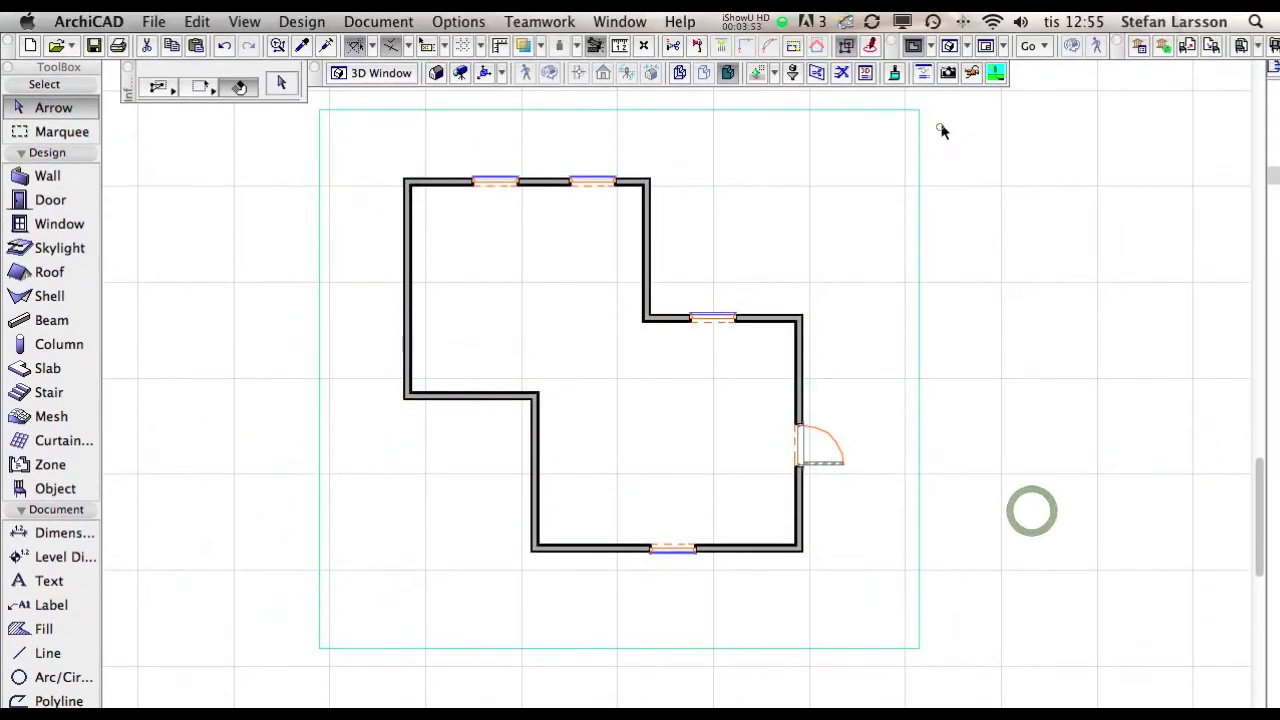
{"action": "left_click_drag", "start_coordinate": [943, 131], "coordinate": [366, 592]}
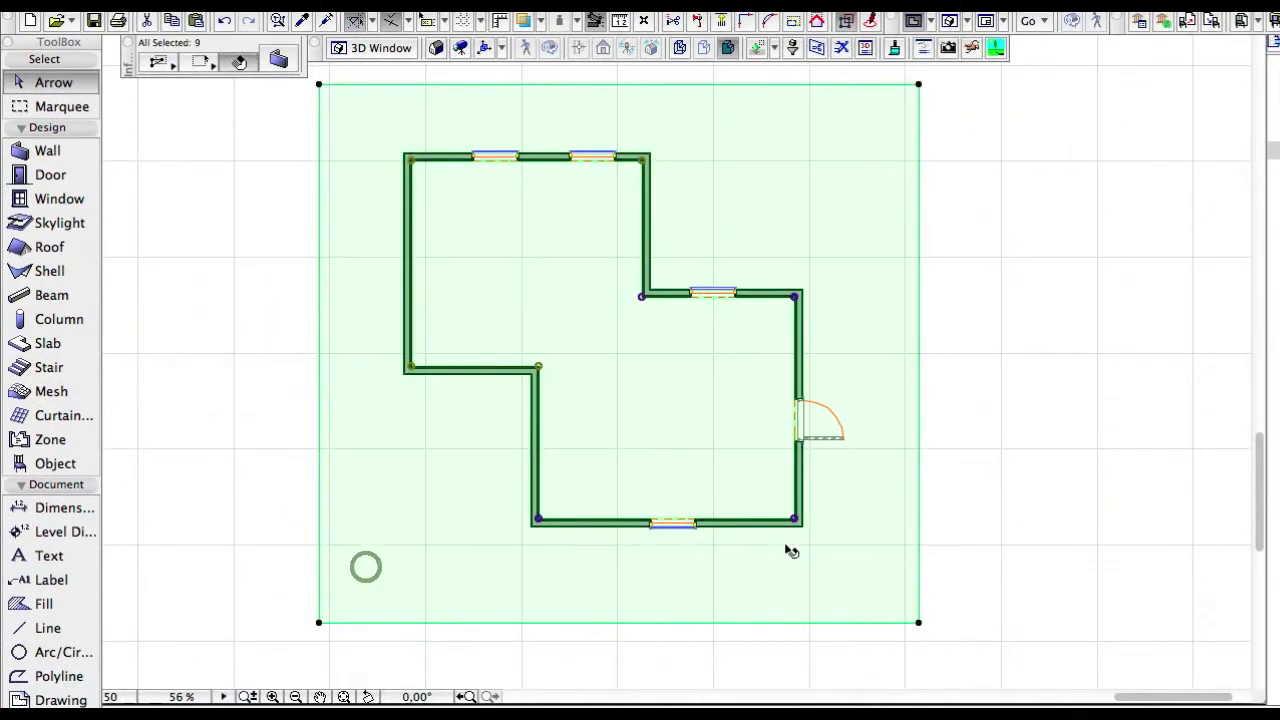
{"action": "left_click", "coordinate": [361, 275], "text": "shift"}
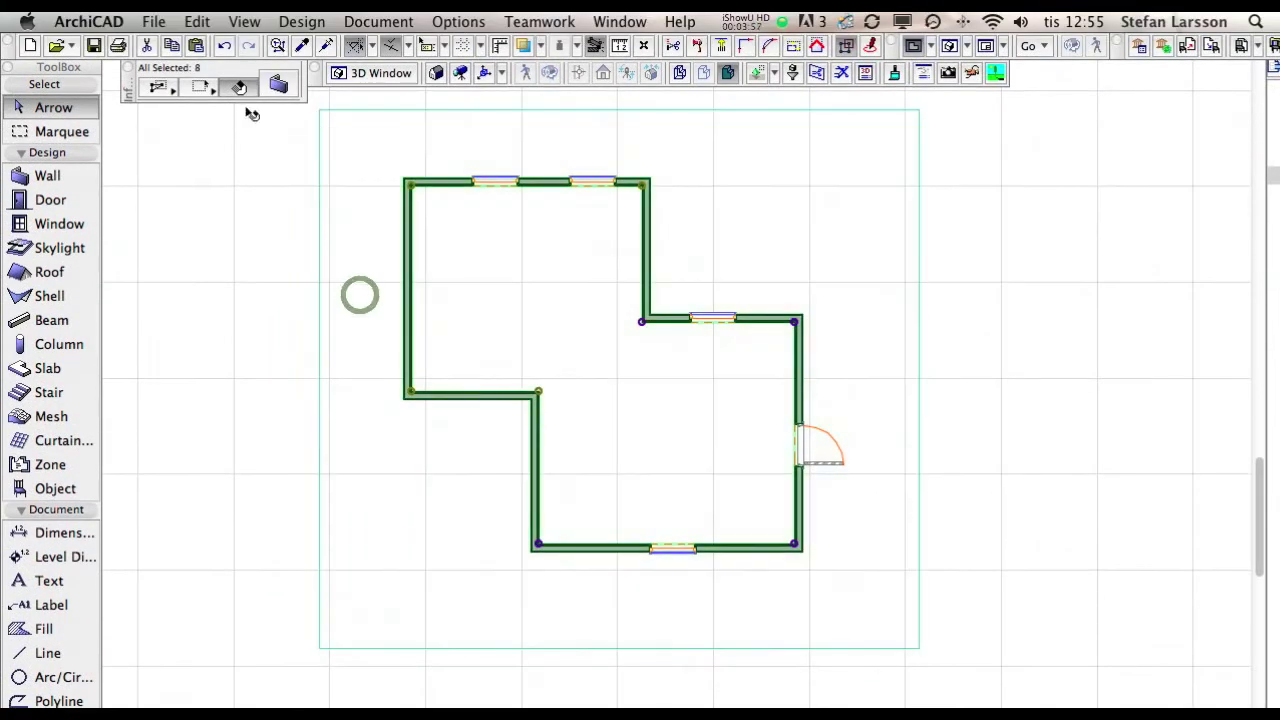
{"action": "left_click", "coordinate": [244, 21]}
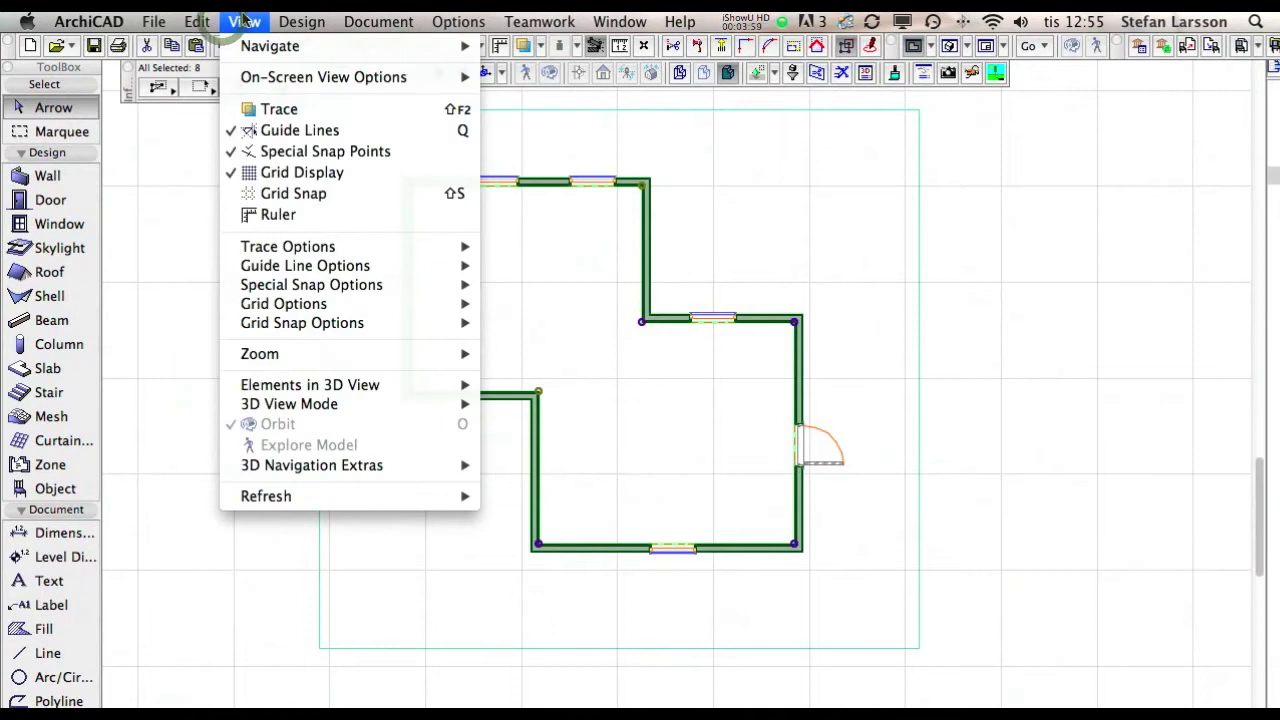
{"action": "mouse_move", "coordinate": [287, 22]}
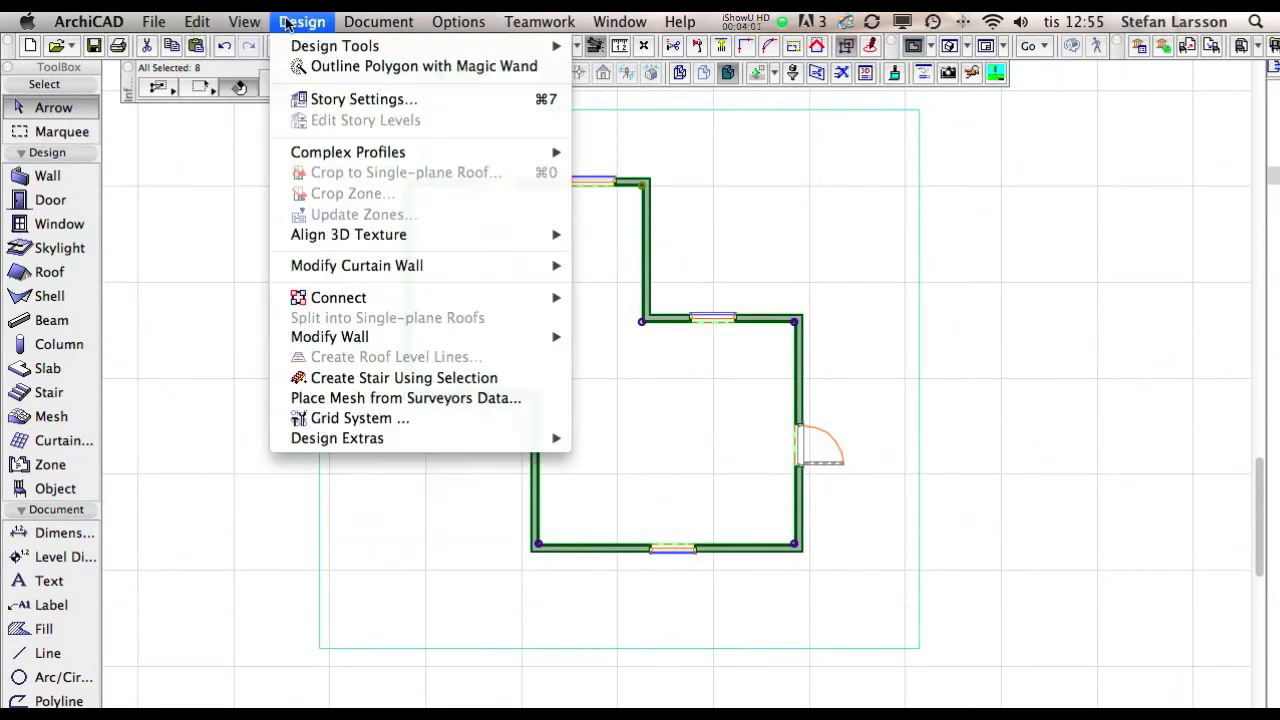
{"action": "mouse_move", "coordinate": [356, 438]}
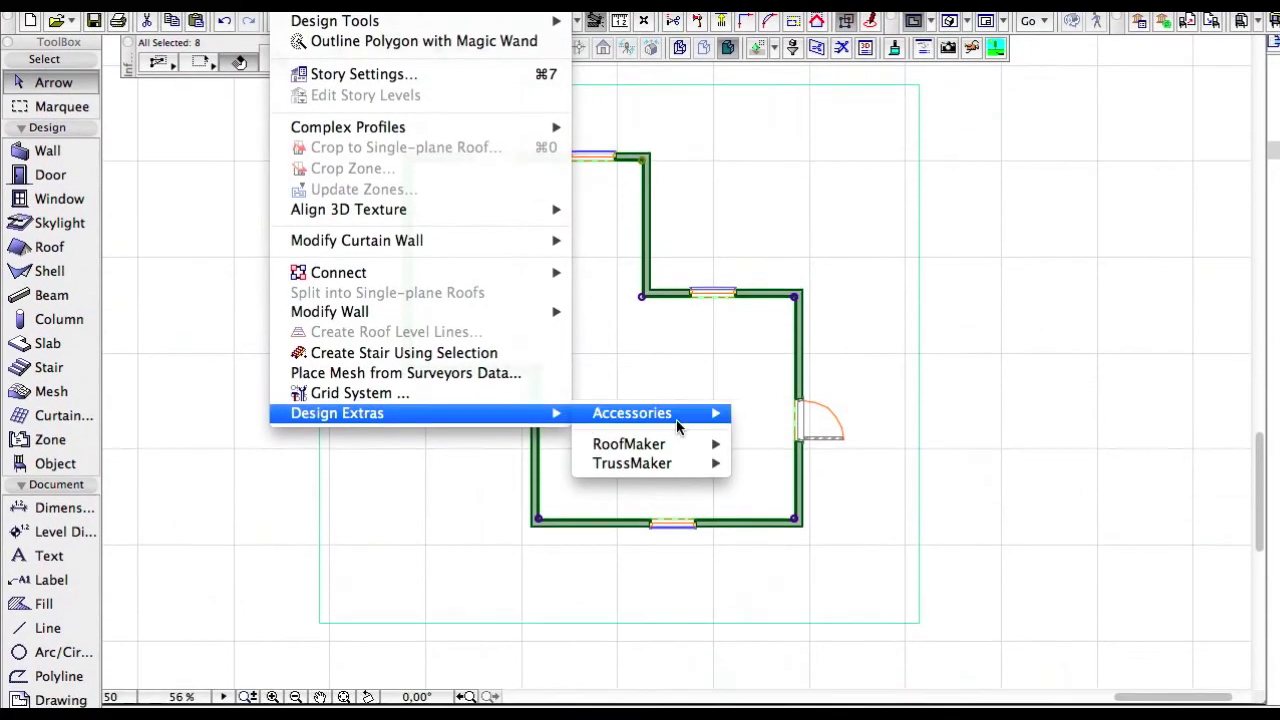
{"action": "mouse_move", "coordinate": [687, 440]}
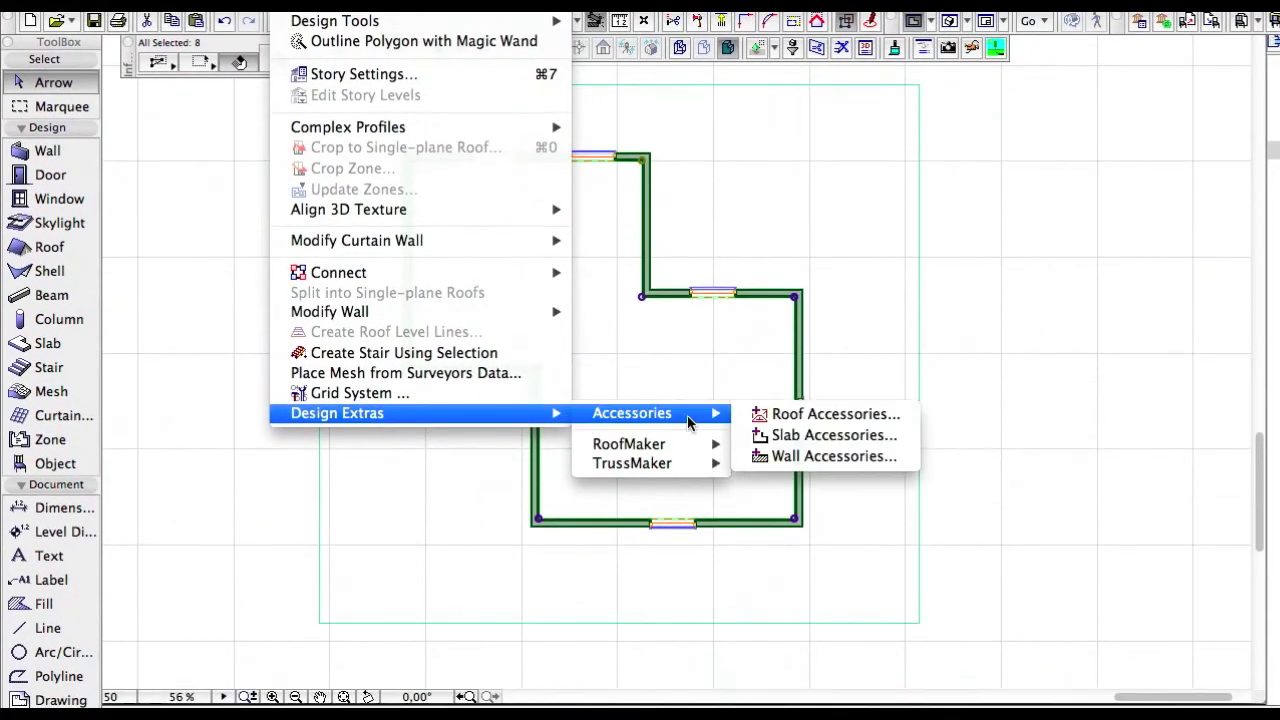
{"action": "left_click", "coordinate": [818, 457]}
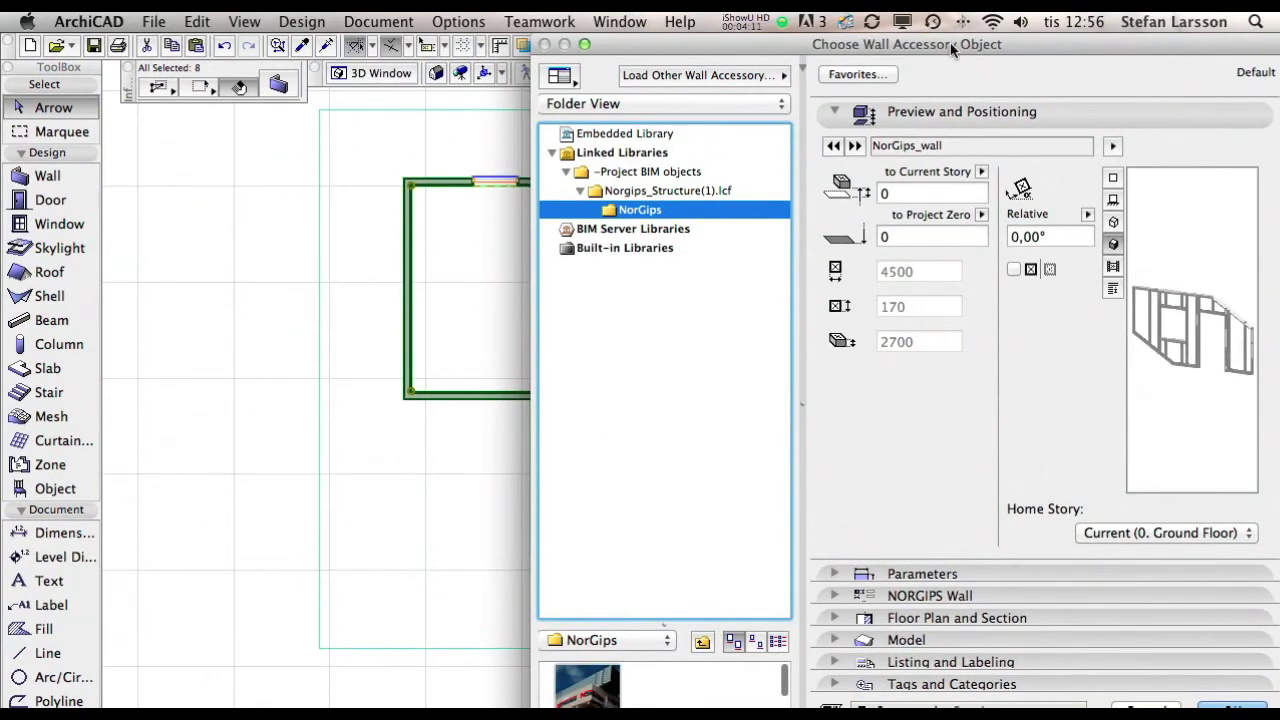
Step: Set both Joint 1 and Joint 2 of the NorGips_wall accessory to type 2.11-1
{"action": "left_click_drag", "start_coordinate": [950, 43], "coordinate": [600, 43]}
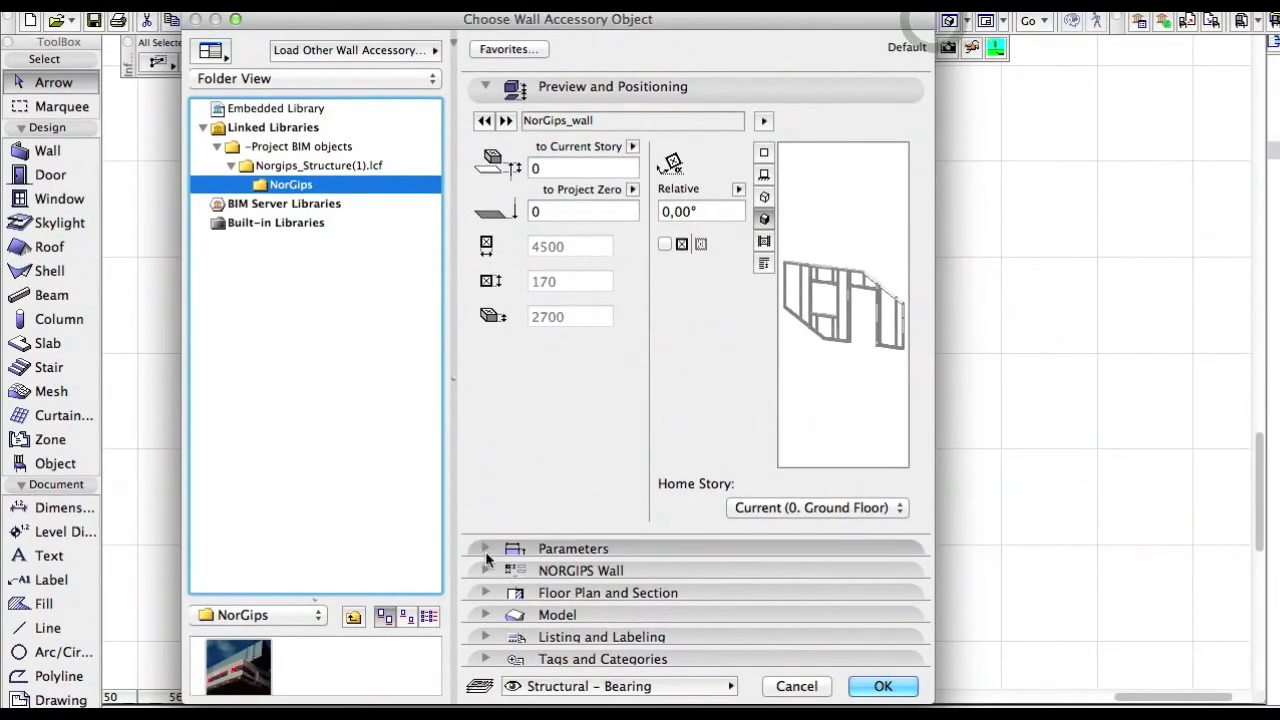
{"action": "left_click", "coordinate": [483, 573]}
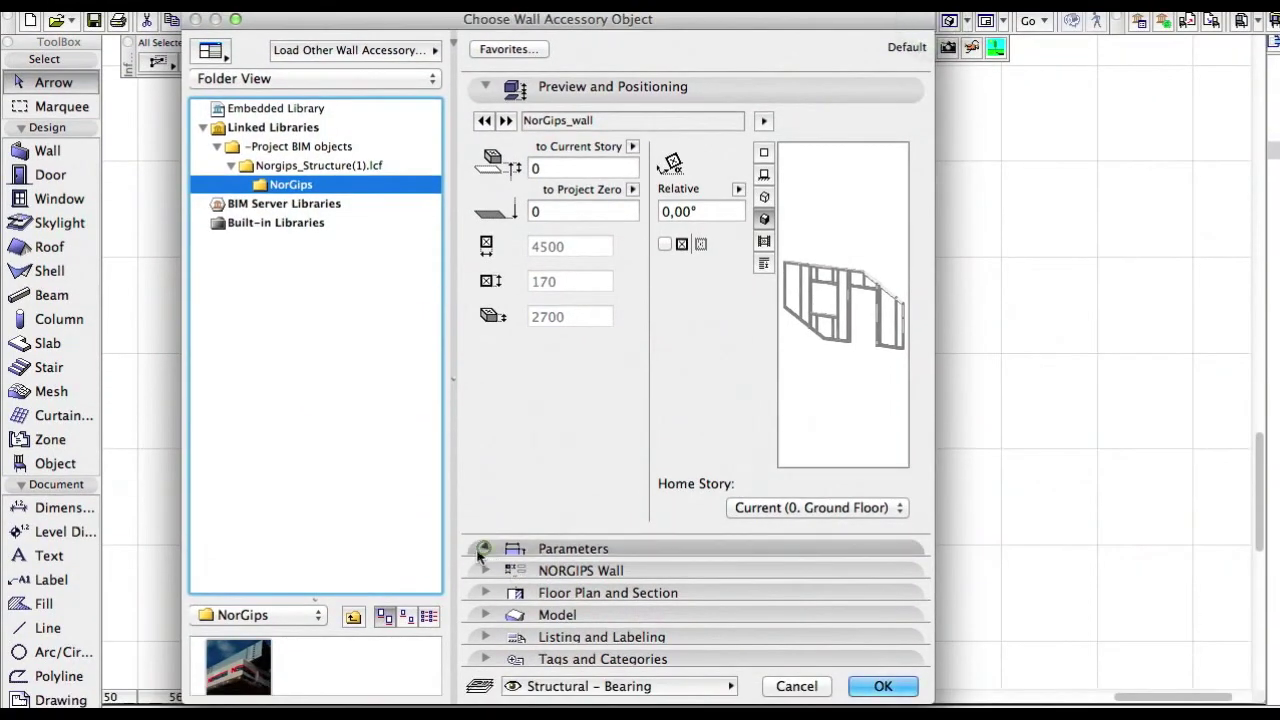
{"action": "left_click", "coordinate": [477, 572]}
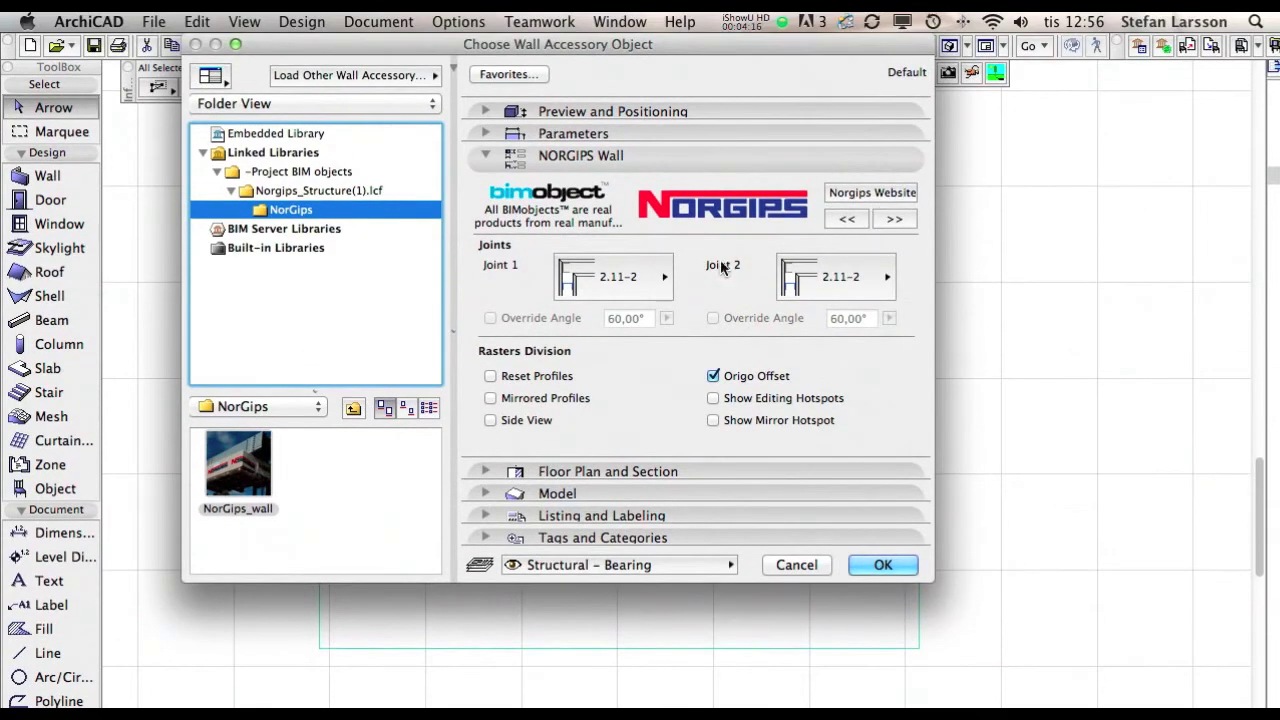
{"action": "left_click", "coordinate": [608, 278]}
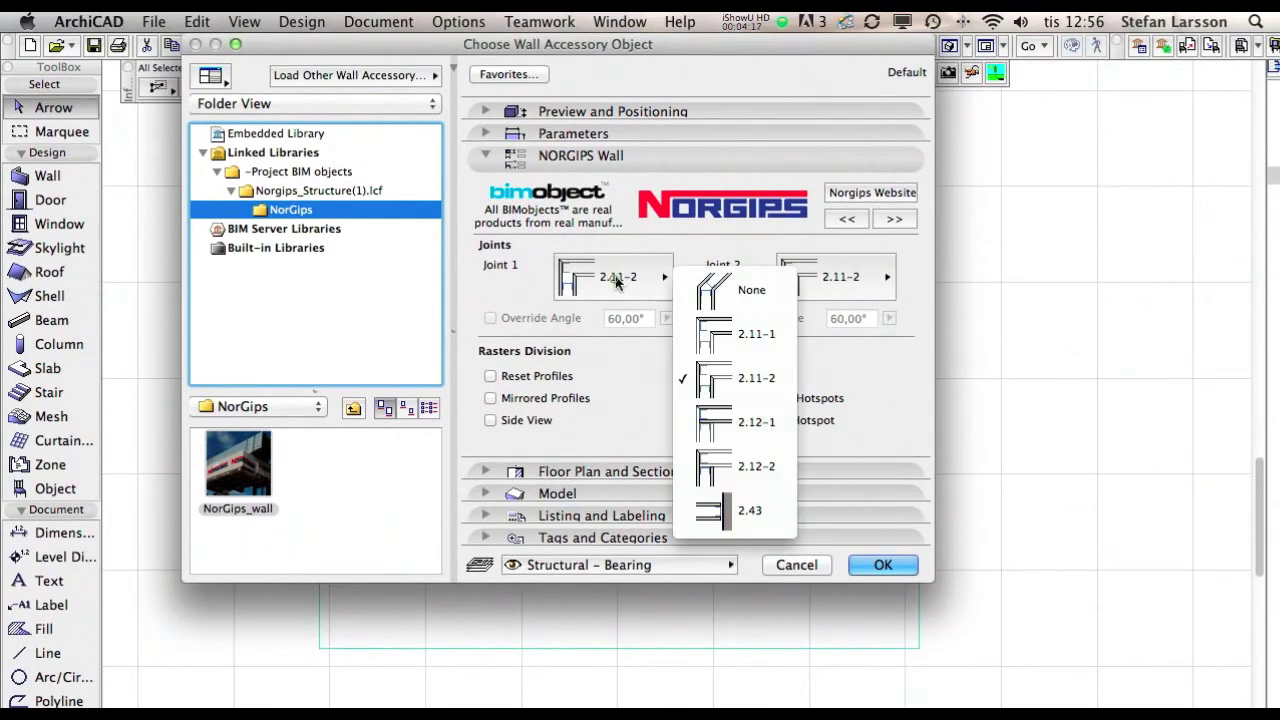
{"action": "left_click", "coordinate": [760, 333]}
{"action": "left_click", "coordinate": [840, 277]}
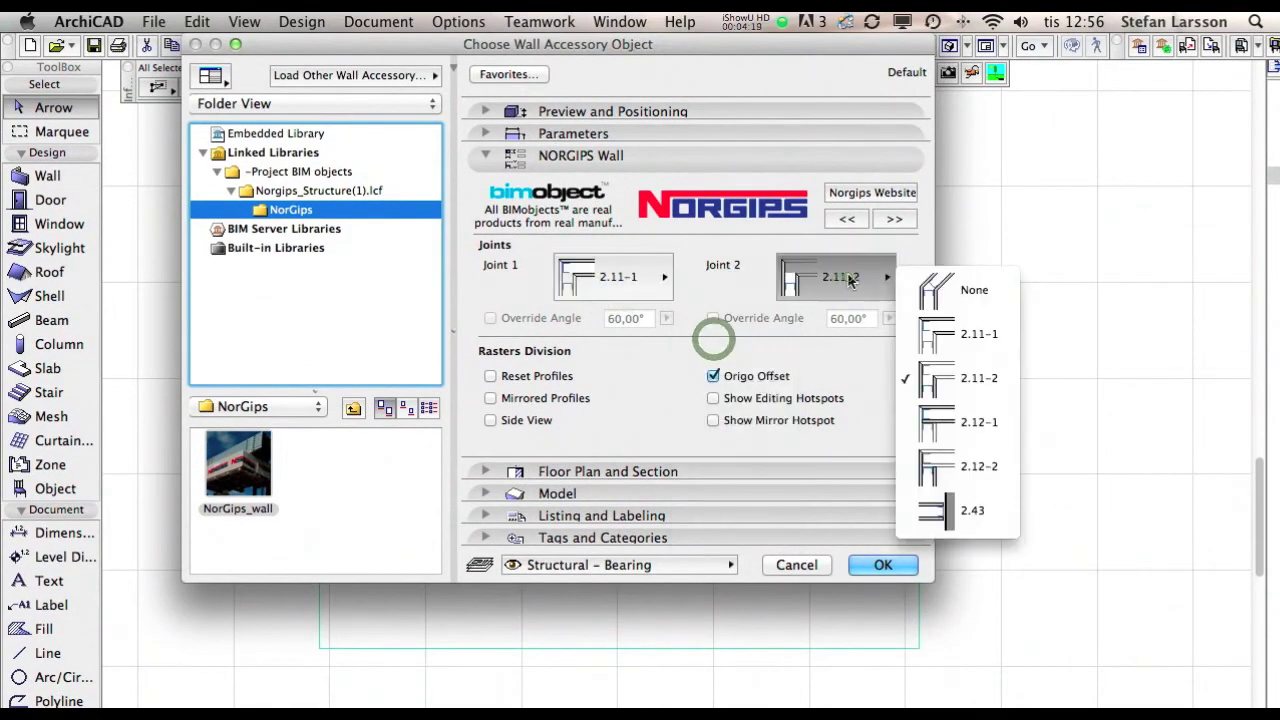
{"action": "left_click", "coordinate": [932, 332]}
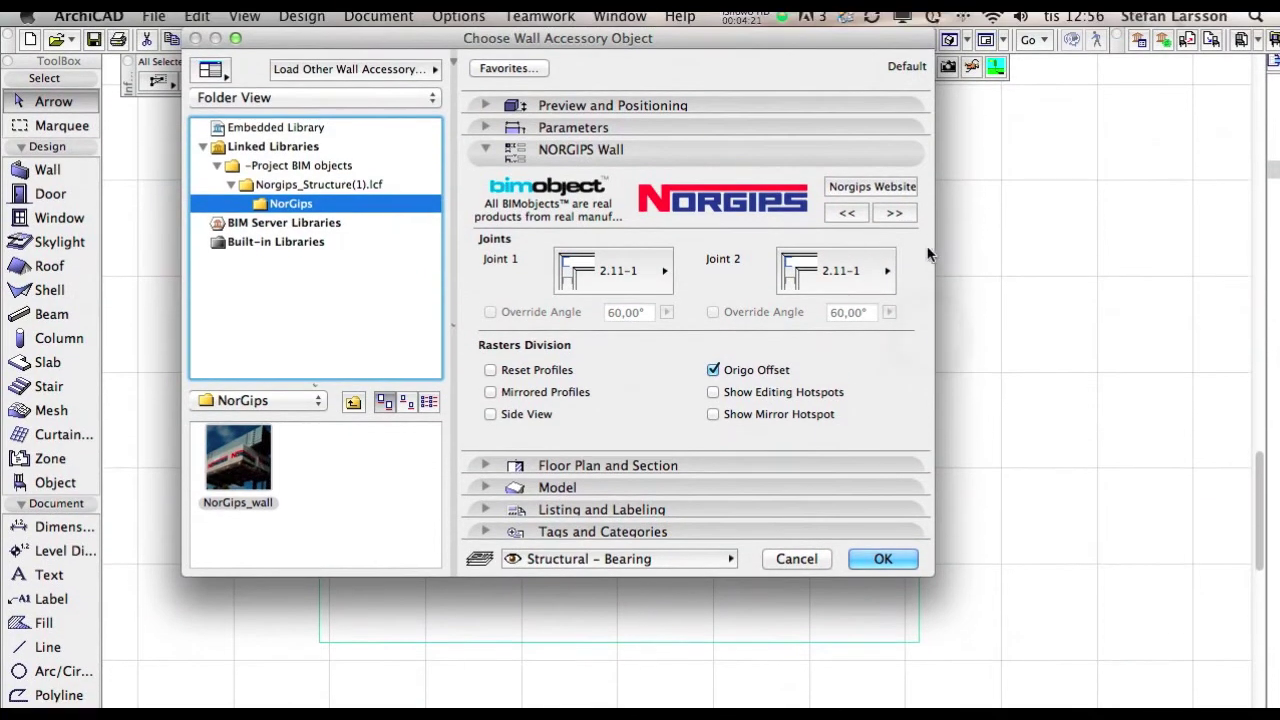
Step: Set the accessory's wall type to 2.11 SE C120 dB+ 2/2 M70 with a profile distance of 60 cm
{"action": "left_click", "coordinate": [845, 220]}
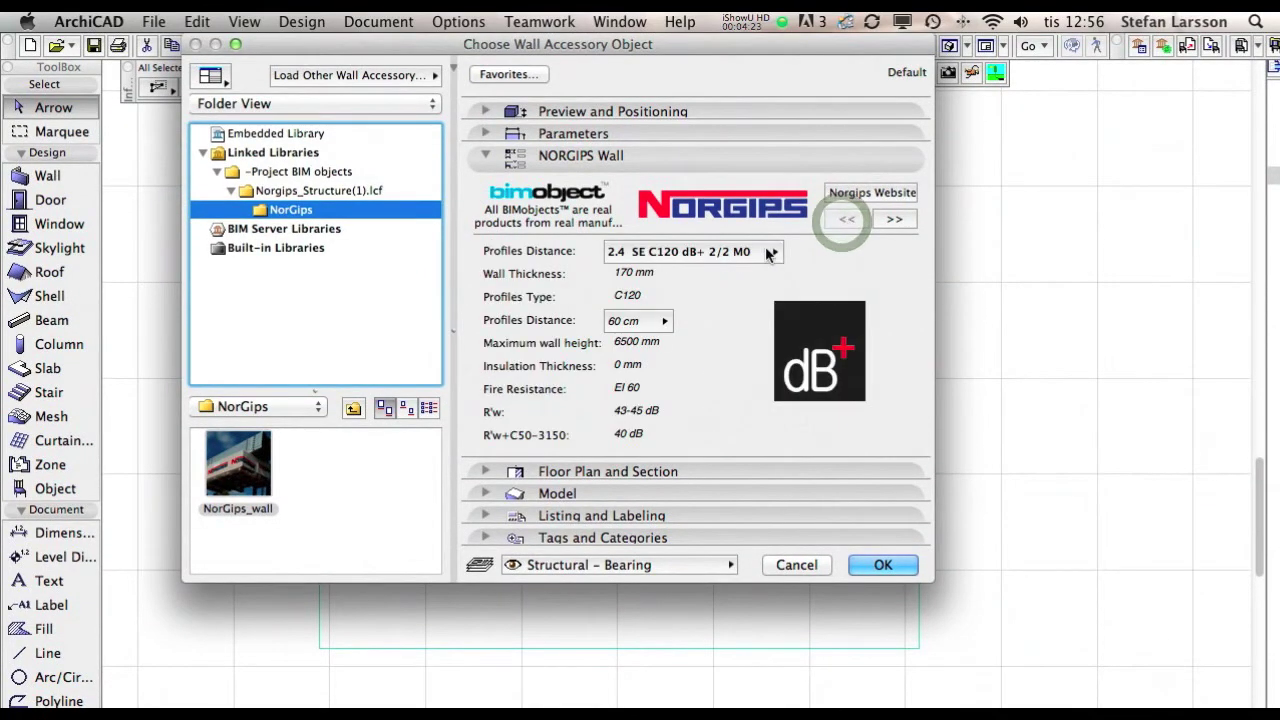
{"action": "left_click", "coordinate": [769, 252]}
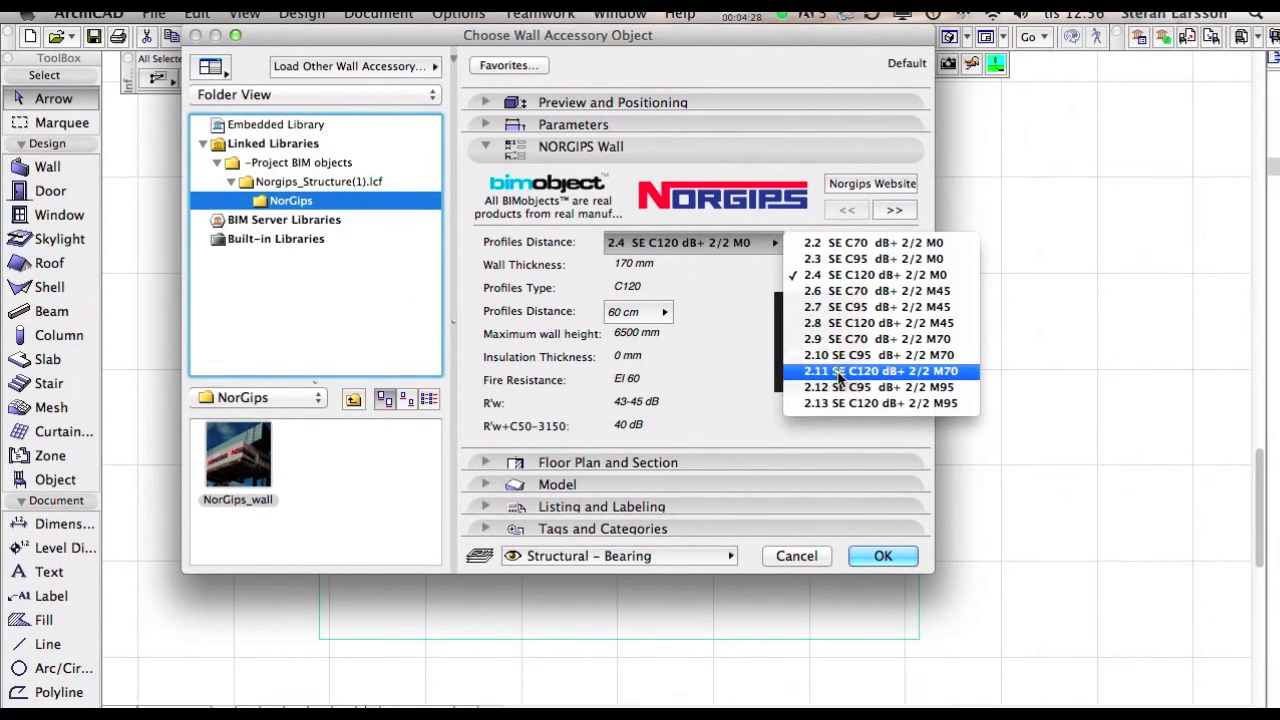
{"action": "left_click", "coordinate": [571, 349]}
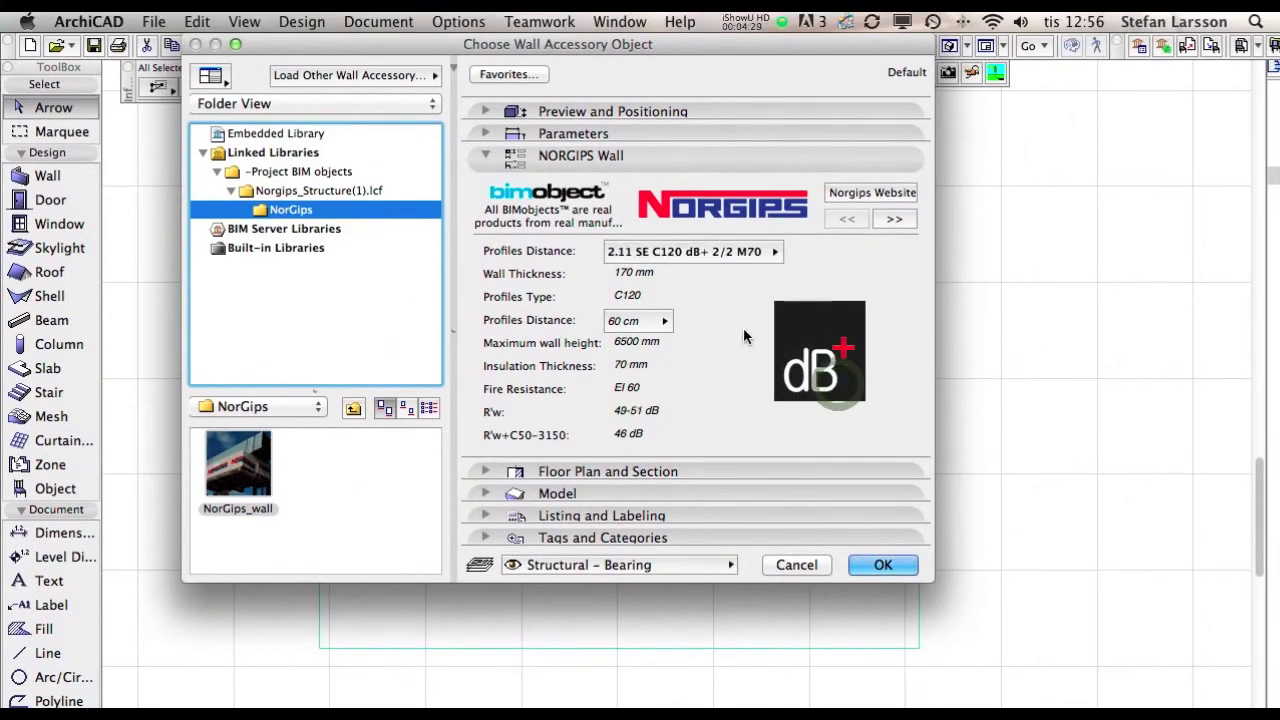
{"action": "left_click", "coordinate": [651, 324]}
{"action": "left_click", "coordinate": [712, 296]}
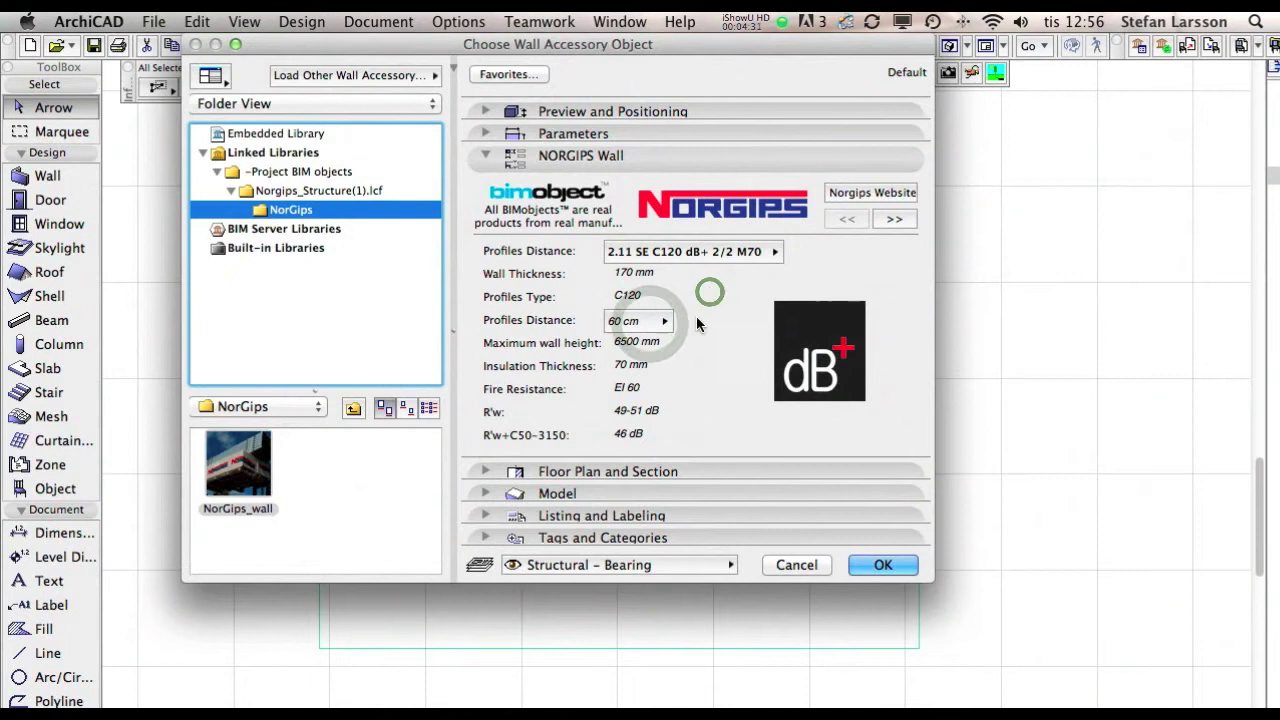
Step: Keep the accessory's 3D detail level at Detailed and enable showing the board and the insulation
{"action": "left_click", "coordinate": [889, 219]}
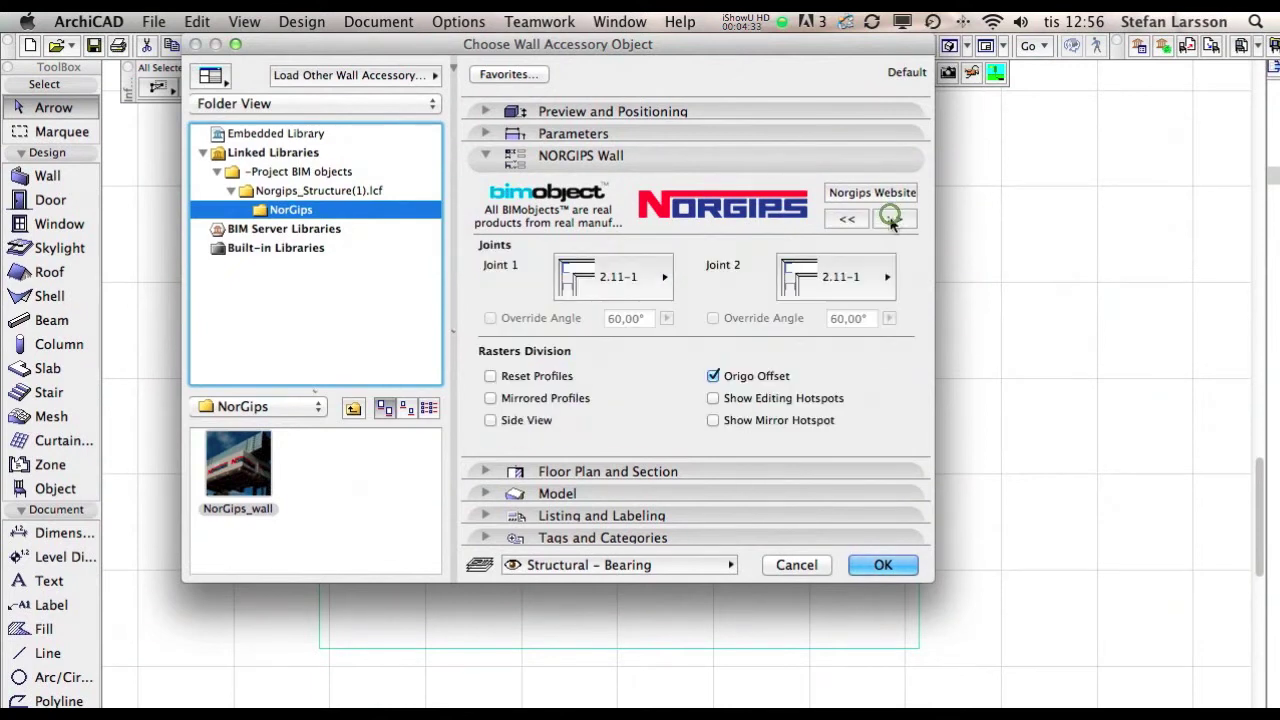
{"action": "left_click", "coordinate": [903, 219]}
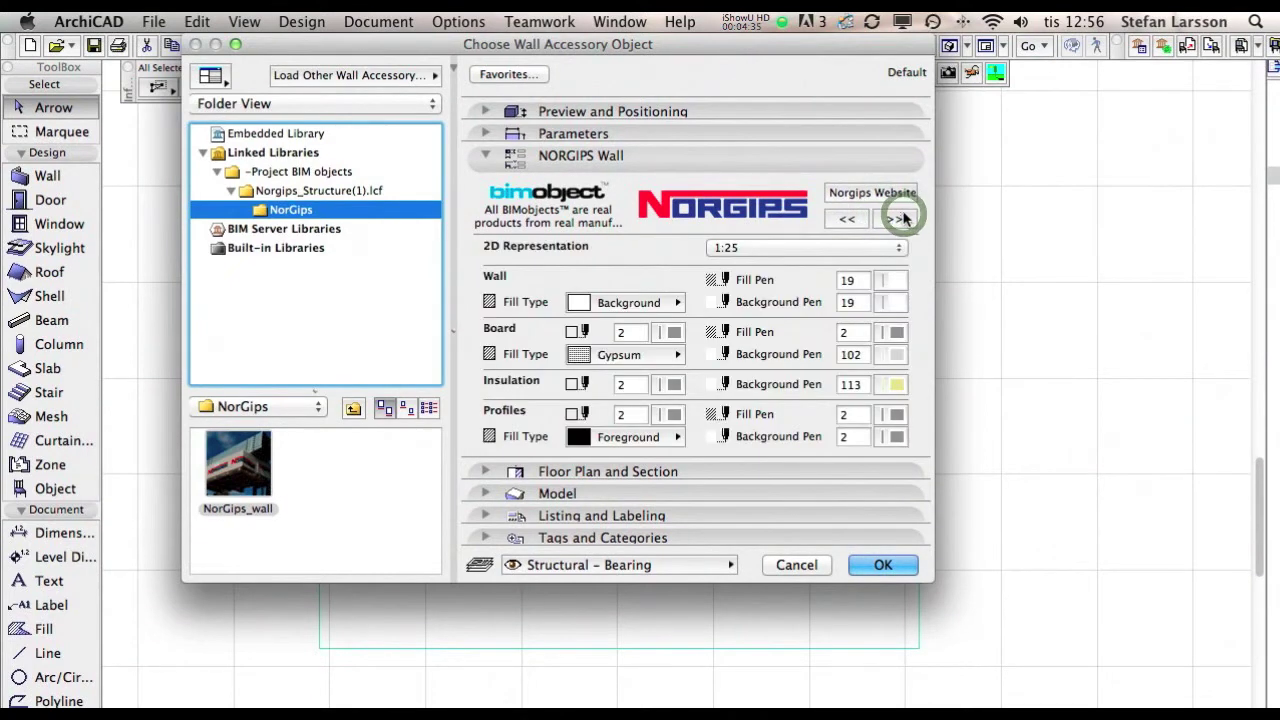
{"action": "left_click", "coordinate": [902, 219]}
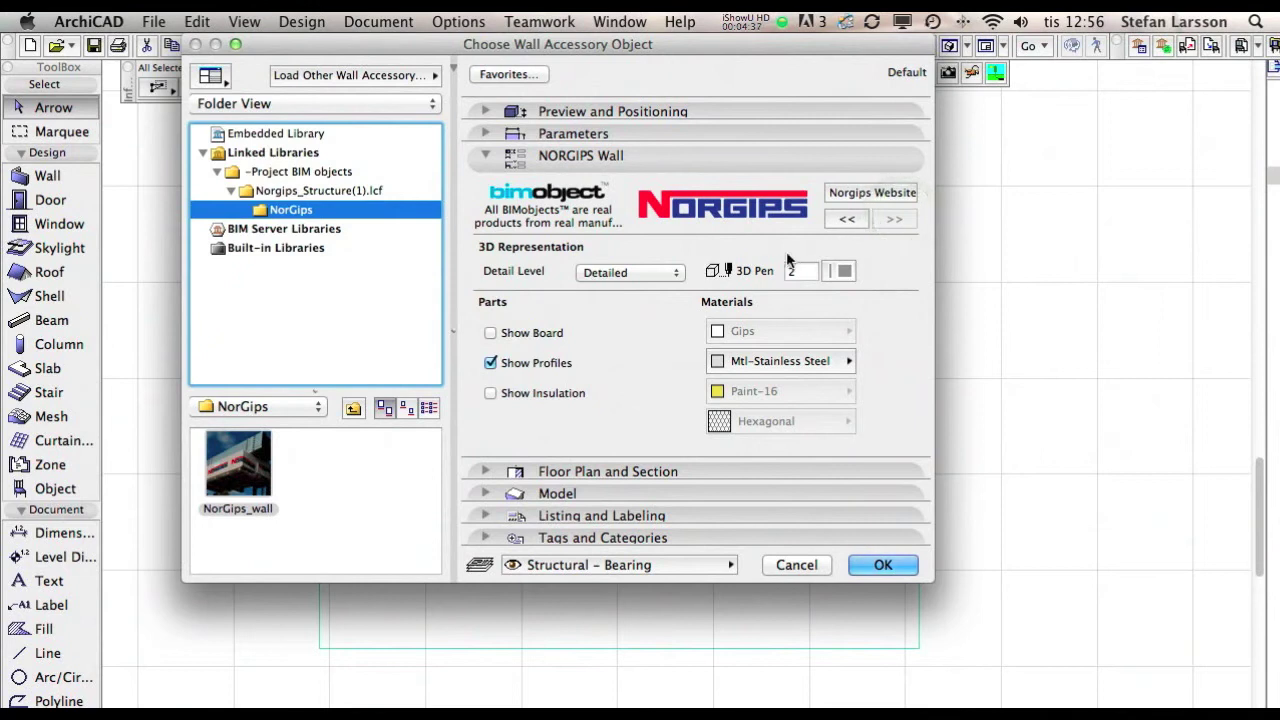
{"action": "left_click", "coordinate": [633, 276]}
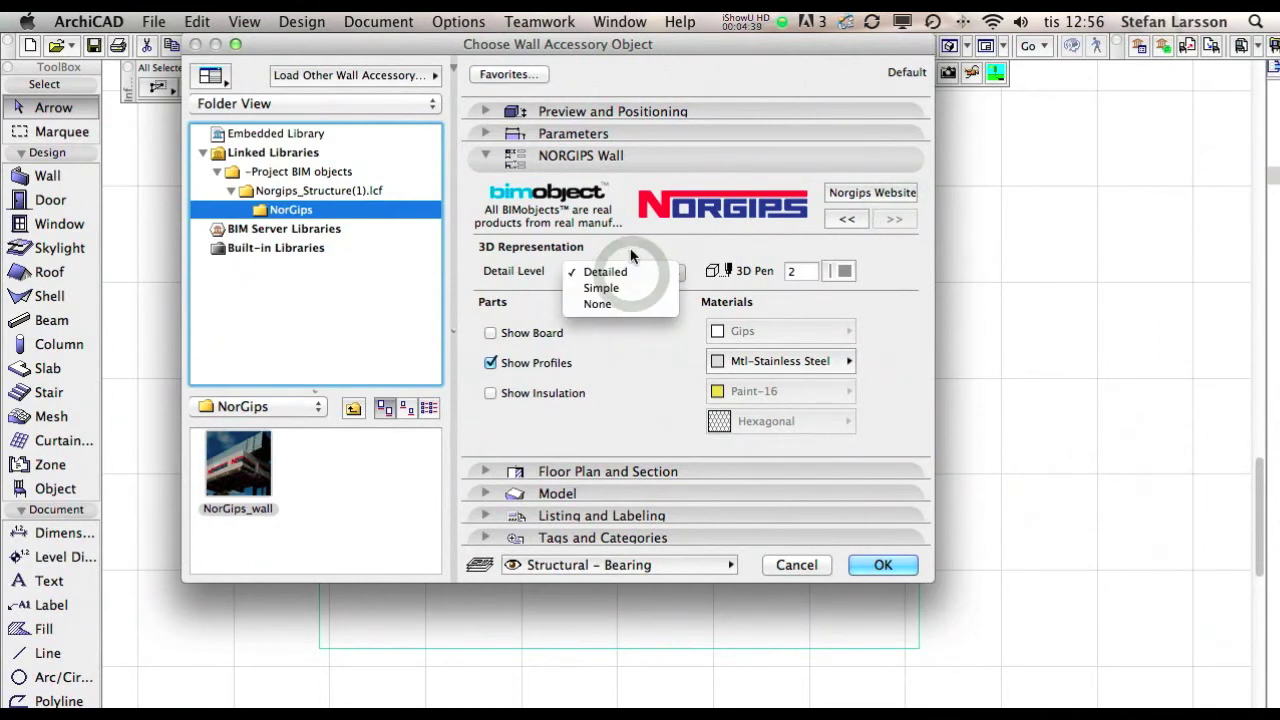
{"action": "left_click", "coordinate": [632, 250]}
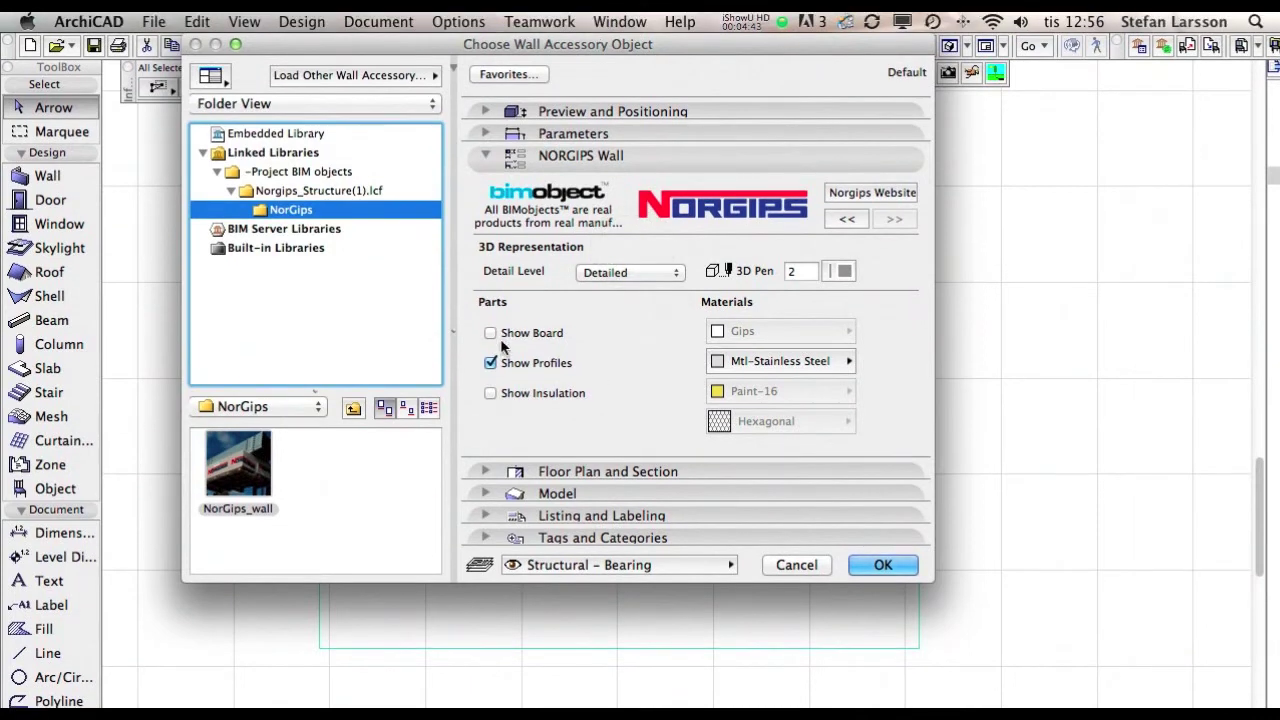
{"action": "left_click", "coordinate": [491, 332]}
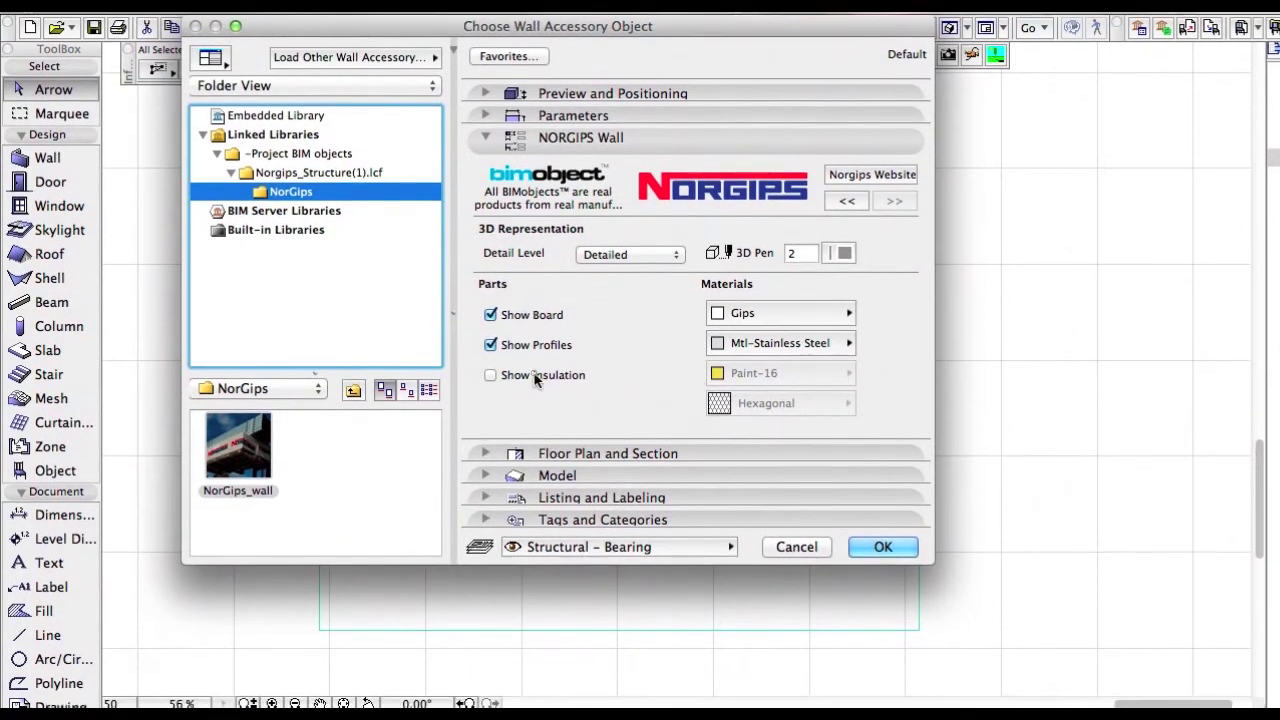
{"action": "left_click", "coordinate": [530, 391]}
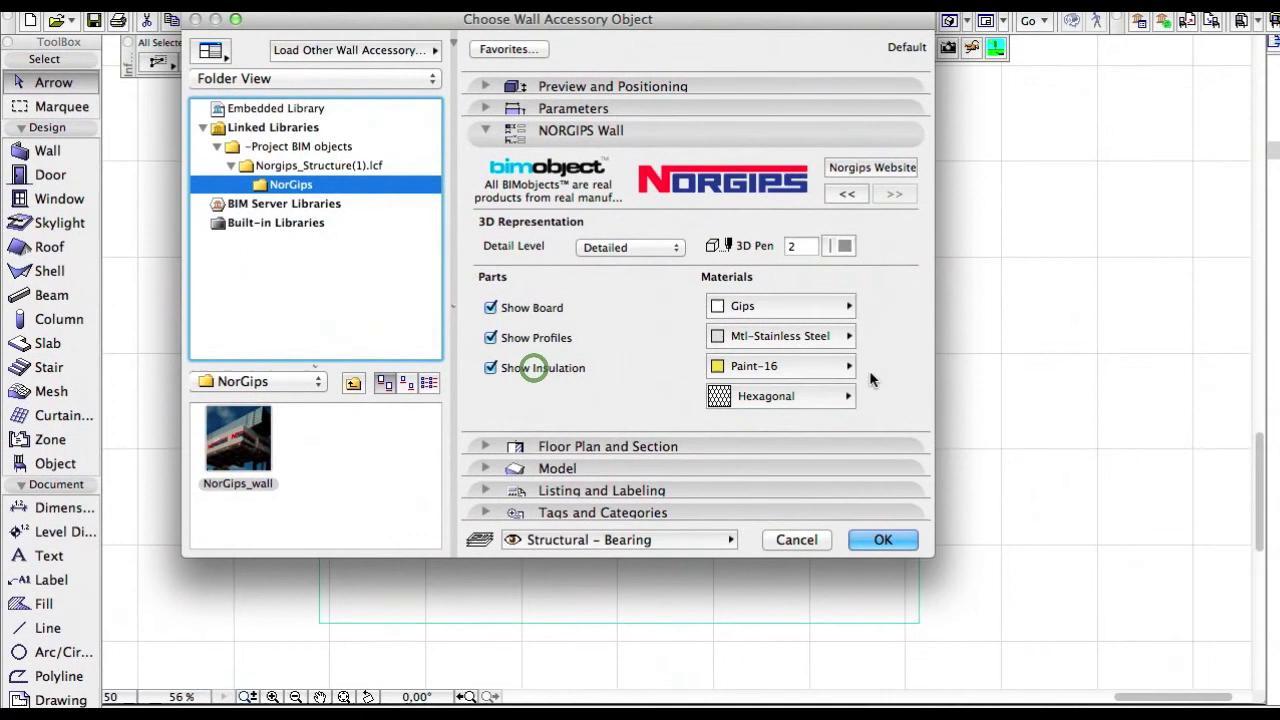
Step: Set the accessory's insulation material to Isolering and apply the NorGips_wall accessory to the selected walls
{"action": "left_click", "coordinate": [848, 393]}
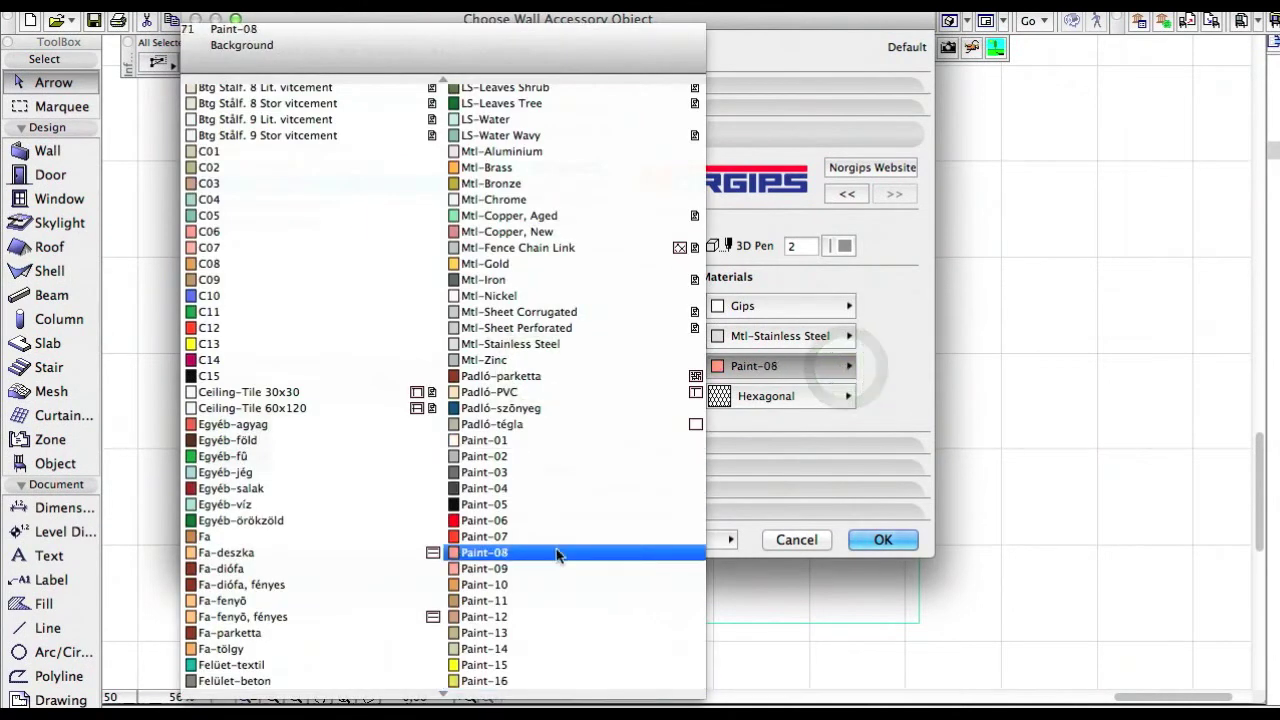
{"action": "scroll", "coordinate": [558, 553], "scroll_direction": "down", "scroll_amount": 10}
{"action": "scroll", "coordinate": [558, 553], "scroll_direction": "down", "scroll_amount": 9}
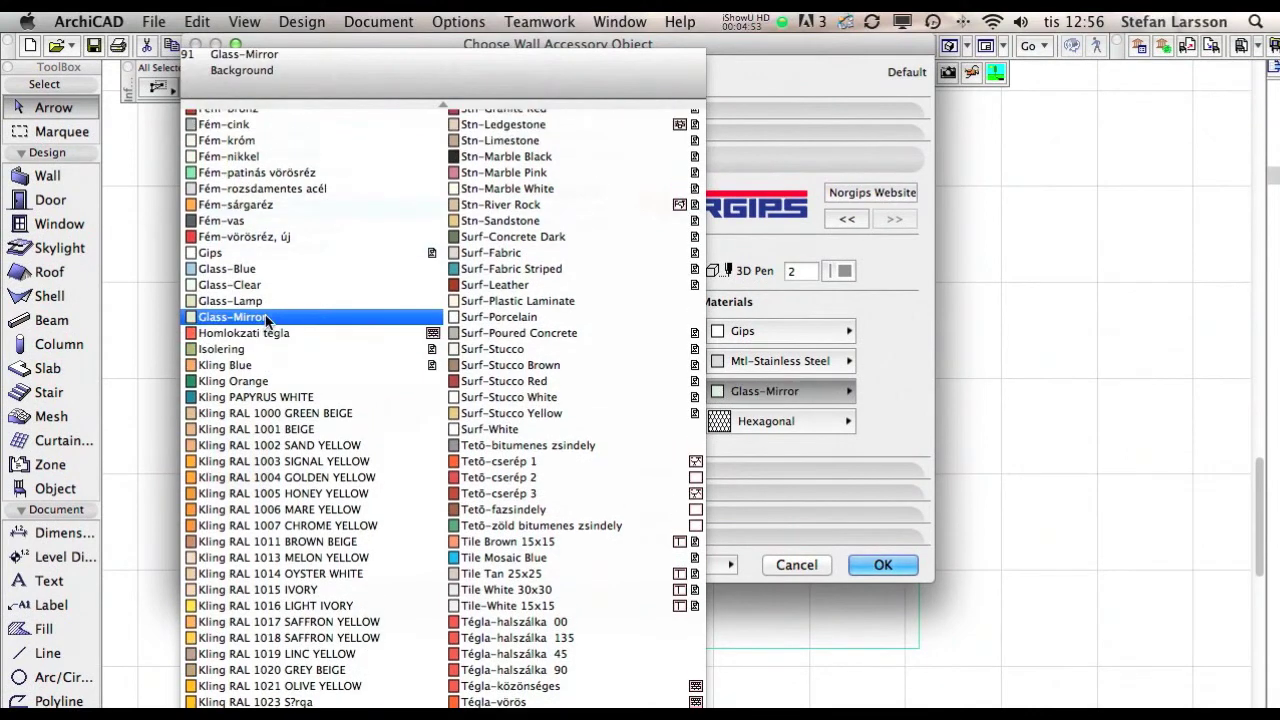
{"action": "left_click", "coordinate": [266, 318]}
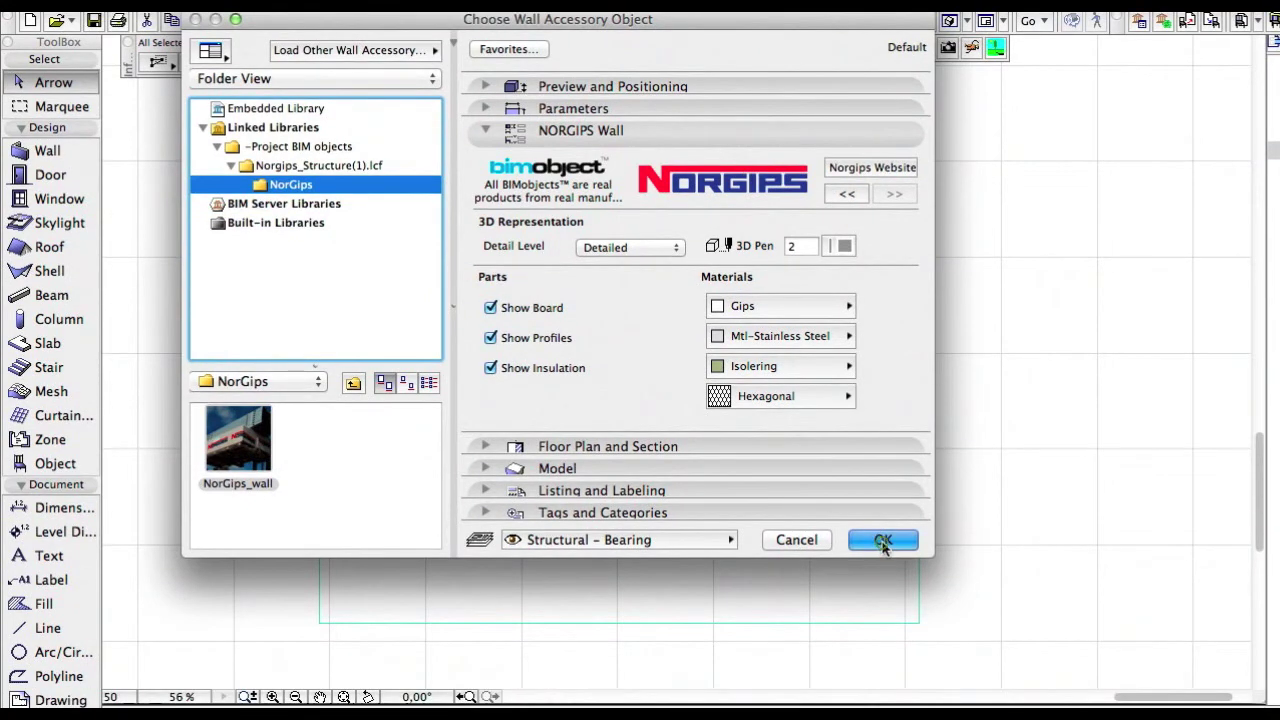
{"action": "left_click", "coordinate": [882, 541]}
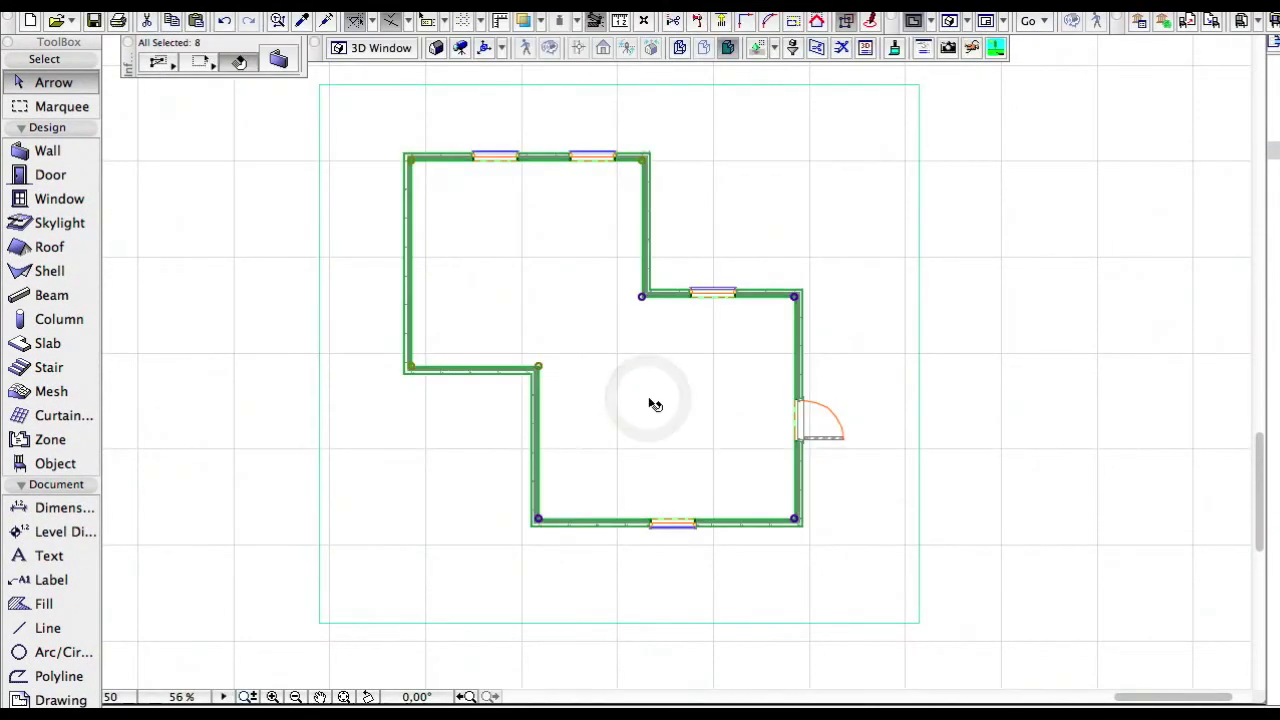
Step: Examine the Norgips profiles and insulation on the floor plan around the window and the outer wall corner
{"action": "scroll", "coordinate": [740, 328], "scroll_direction": "down", "scroll_amount": 2}
{"action": "scroll", "coordinate": [753, 321], "scroll_direction": "up", "scroll_amount": 9}
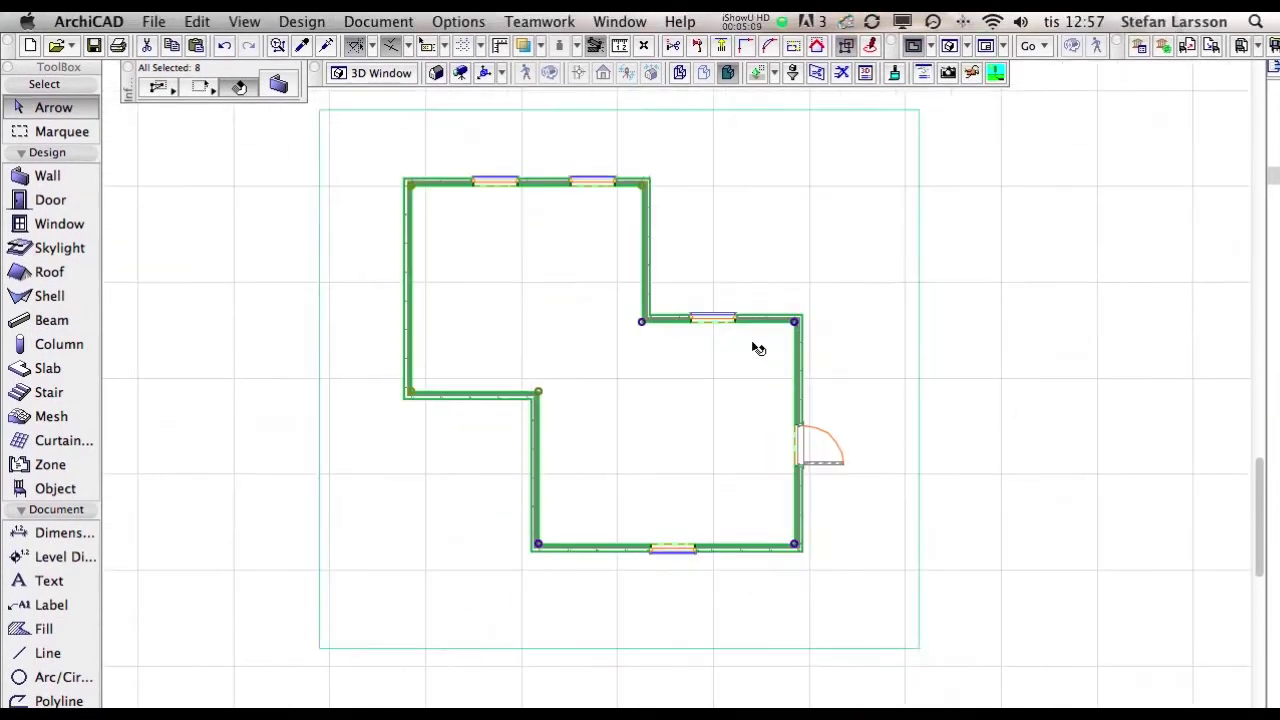
{"action": "scroll", "coordinate": [758, 348], "scroll_direction": "up", "scroll_amount": 1}
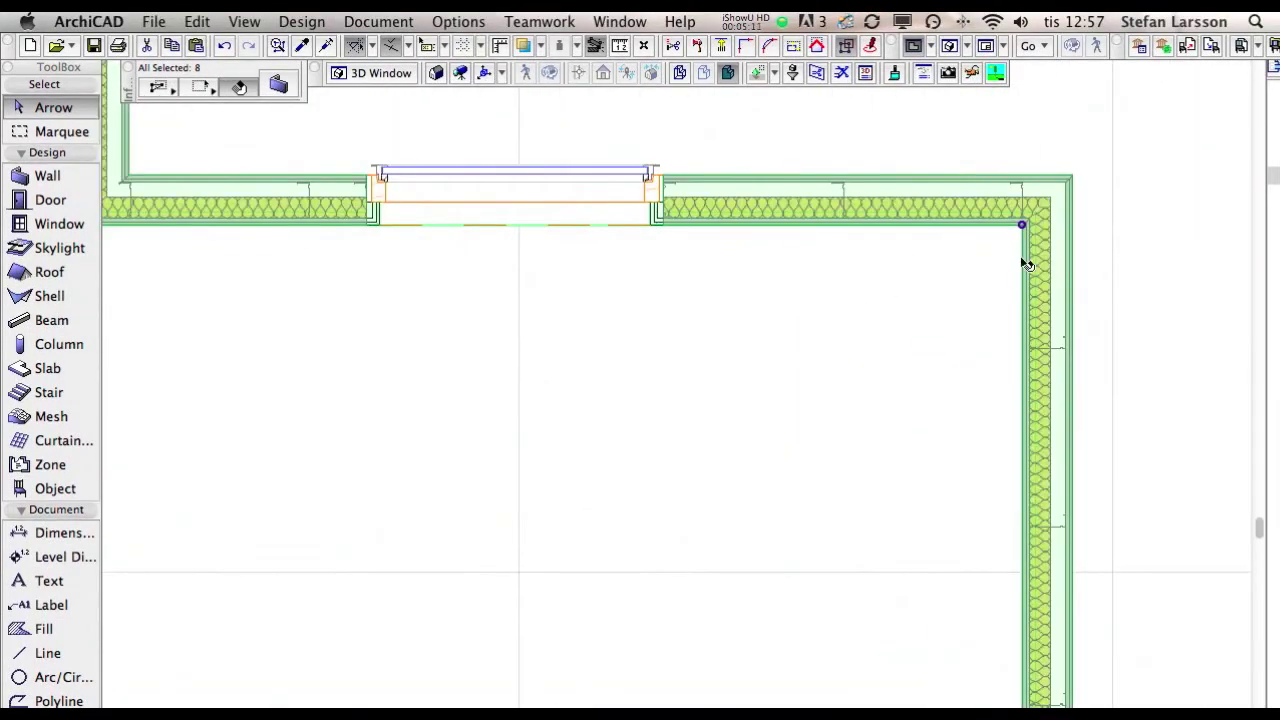
{"action": "scroll", "coordinate": [1020, 262], "scroll_direction": "up", "scroll_amount": 2}
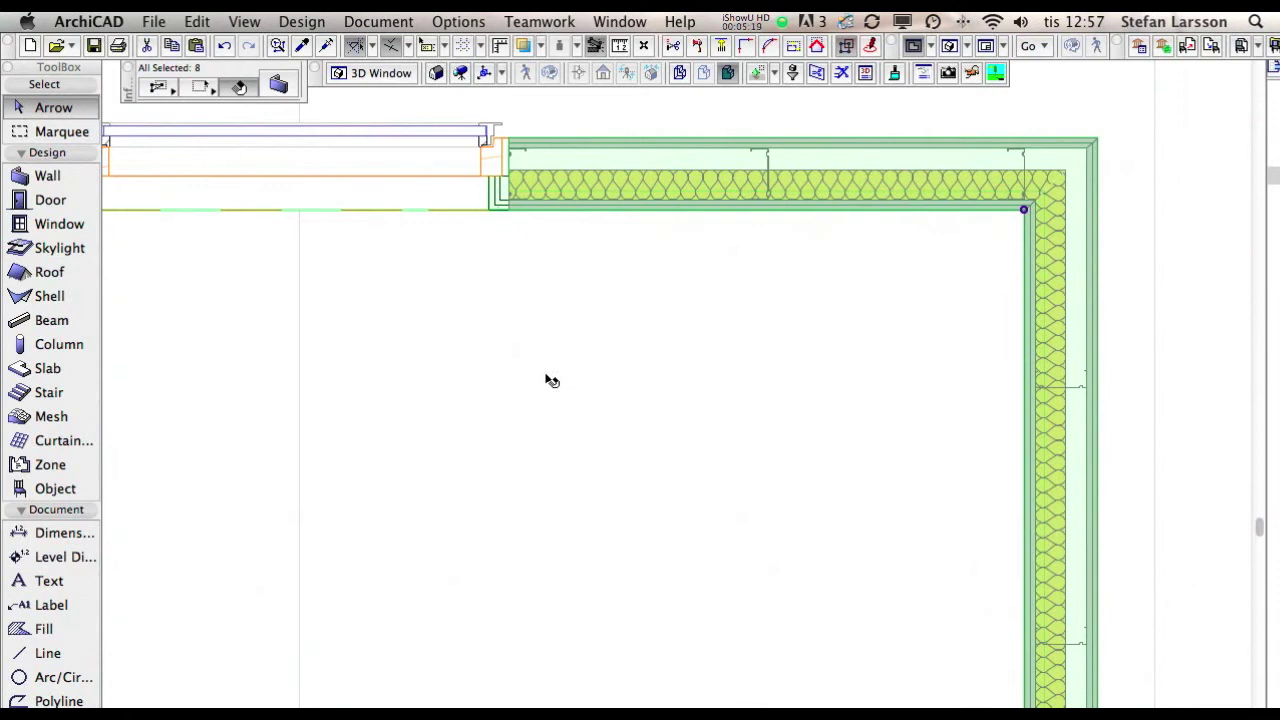
{"action": "scroll", "coordinate": [418, 384], "scroll_direction": "up", "scroll_amount": 2}
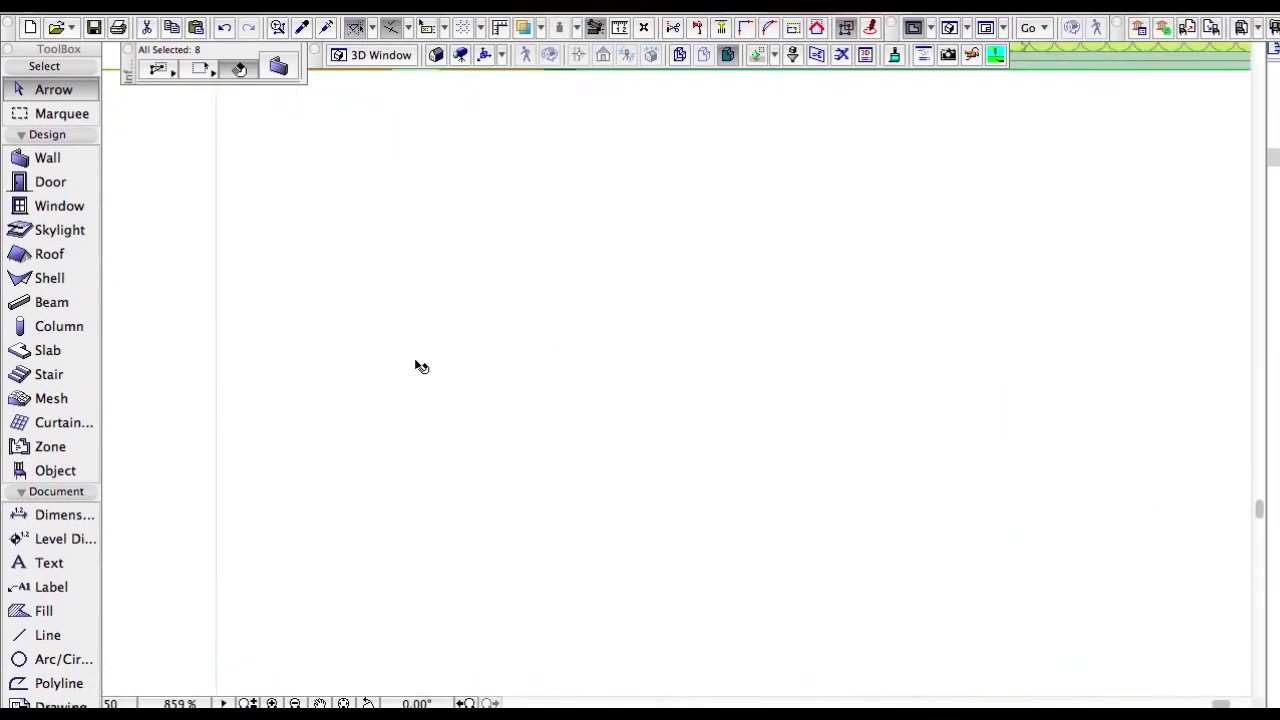
{"action": "scroll", "coordinate": [421, 367], "scroll_direction": "down", "scroll_amount": 4}
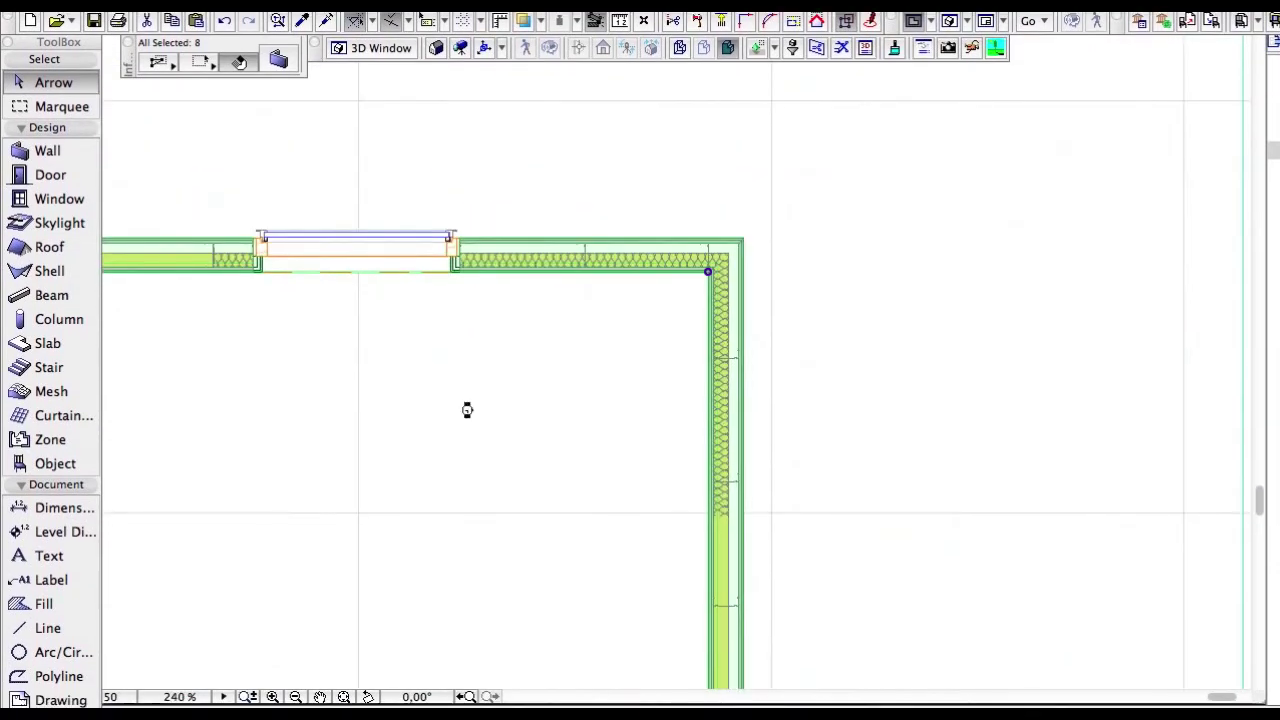
Step: Switch the Finish - Floor and Finish - Wall layers to wireframe display in the layer settings
{"action": "key", "text": "super+l"}
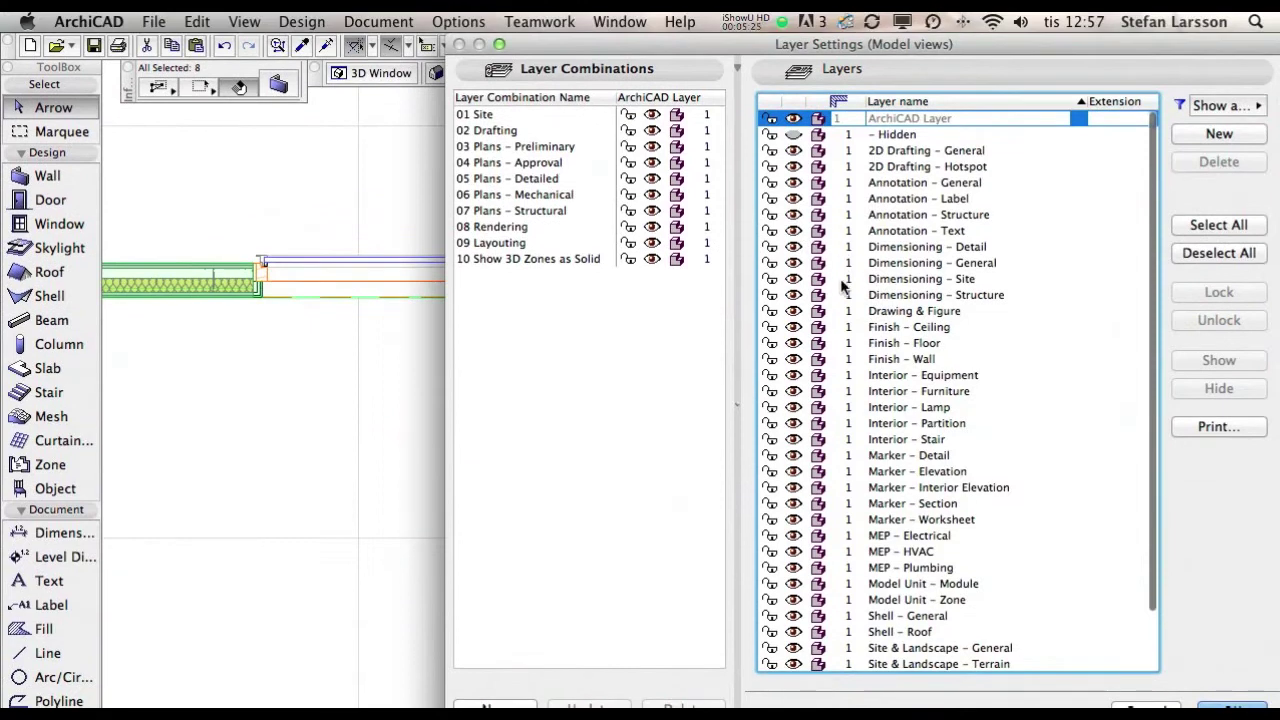
{"action": "left_click", "coordinate": [818, 345]}
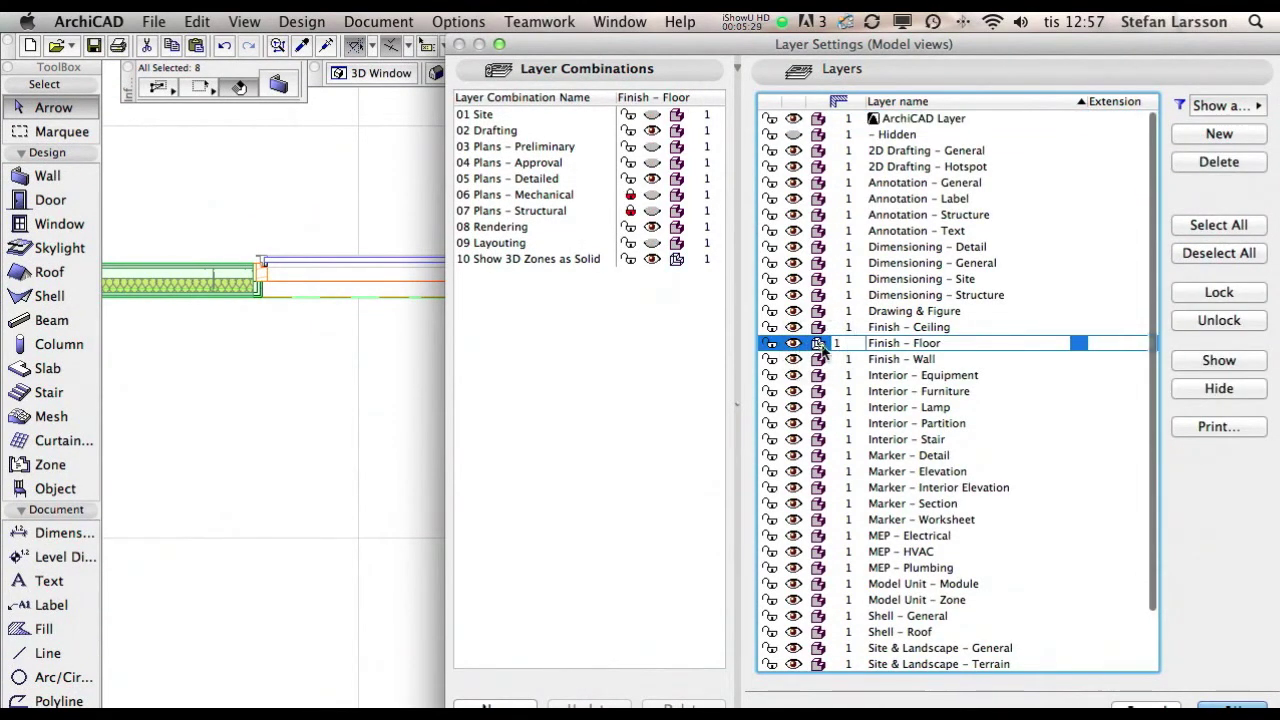
{"action": "left_click", "coordinate": [819, 362]}
{"action": "left_click", "coordinate": [1231, 710]}
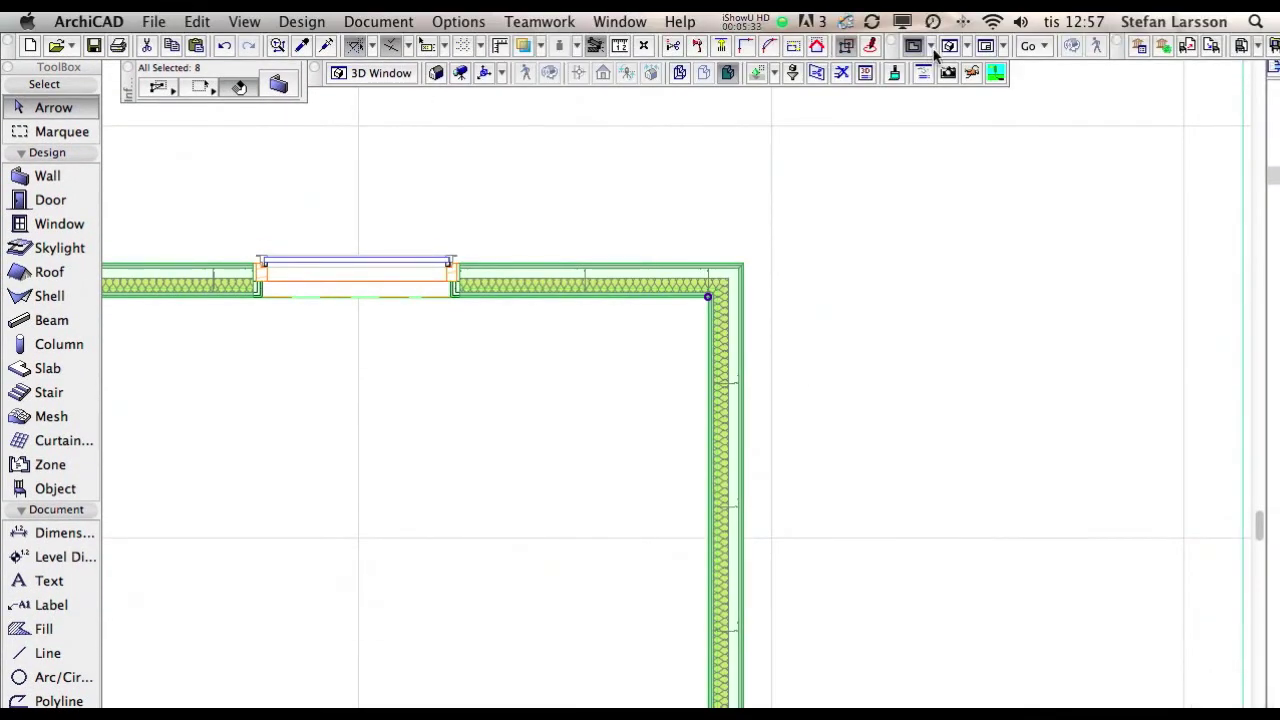
Step: Open the house in the 3D window and examine the wall corner and the door side of the building
{"action": "left_click", "coordinate": [949, 46]}
{"action": "mouse_move", "coordinate": [614, 443]}
{"action": "left_mouse_down"}
{"action": "mouse_move", "coordinate": [623, 457]}
{"action": "mouse_move", "coordinate": [626, 374]}
{"action": "mouse_move", "coordinate": [680, 394]}
{"action": "mouse_move", "coordinate": [448, 414]}
{"action": "mouse_move", "coordinate": [700, 403]}
{"action": "mouse_move", "coordinate": [886, 363]}
{"action": "mouse_move", "coordinate": [611, 434]}
{"action": "mouse_move", "coordinate": [576, 457]}
{"action": "left_mouse_up"}
{"action": "scroll", "coordinate": [576, 457], "scroll_direction": "up", "scroll_amount": 4}
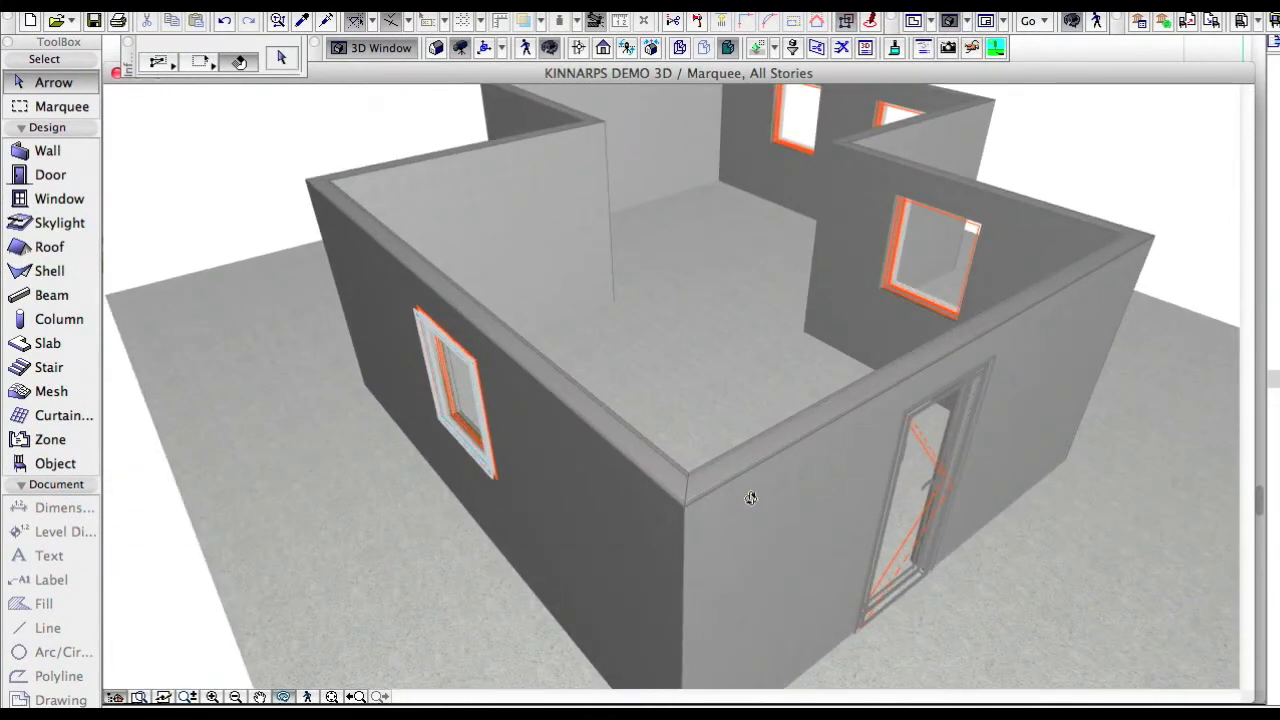
{"action": "left_click_drag", "start_coordinate": [745, 496], "coordinate": [738, 492]}
{"action": "scroll", "coordinate": [703, 509], "scroll_direction": "down", "scroll_amount": 2}
{"action": "scroll", "coordinate": [691, 486], "scroll_direction": "up", "scroll_amount": 8}
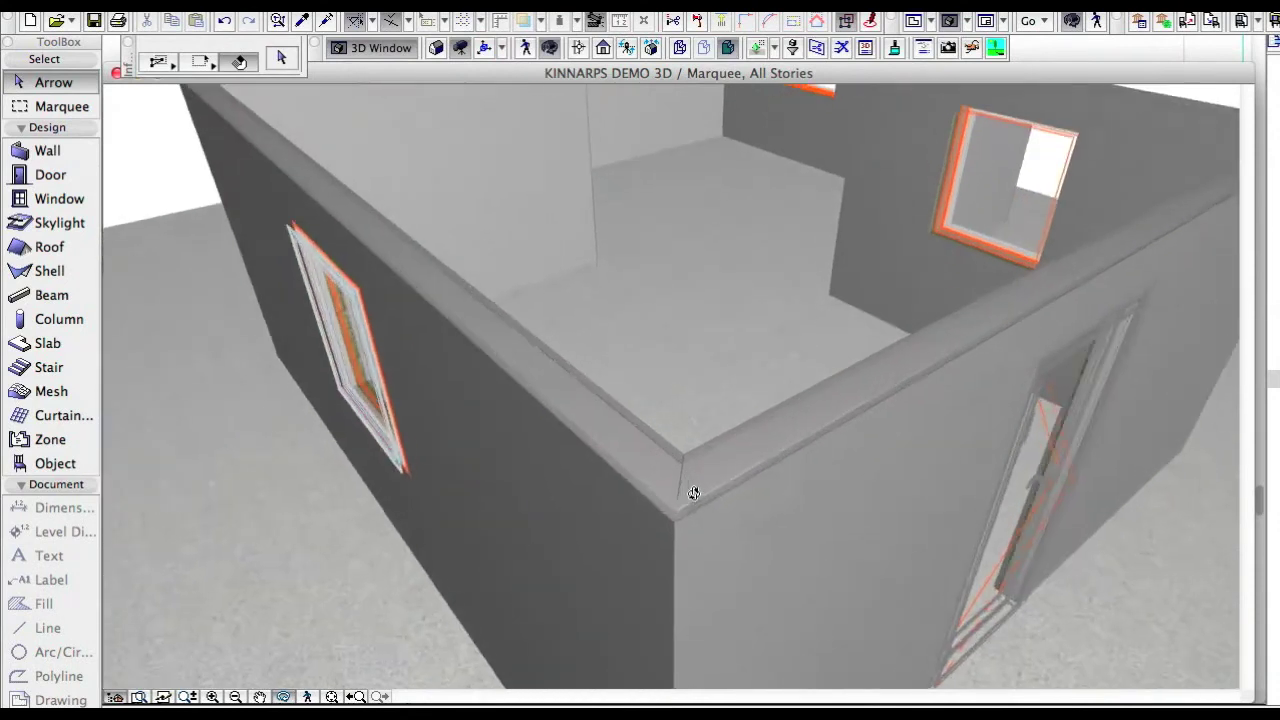
{"action": "scroll", "coordinate": [694, 493], "scroll_direction": "down", "scroll_amount": 5}
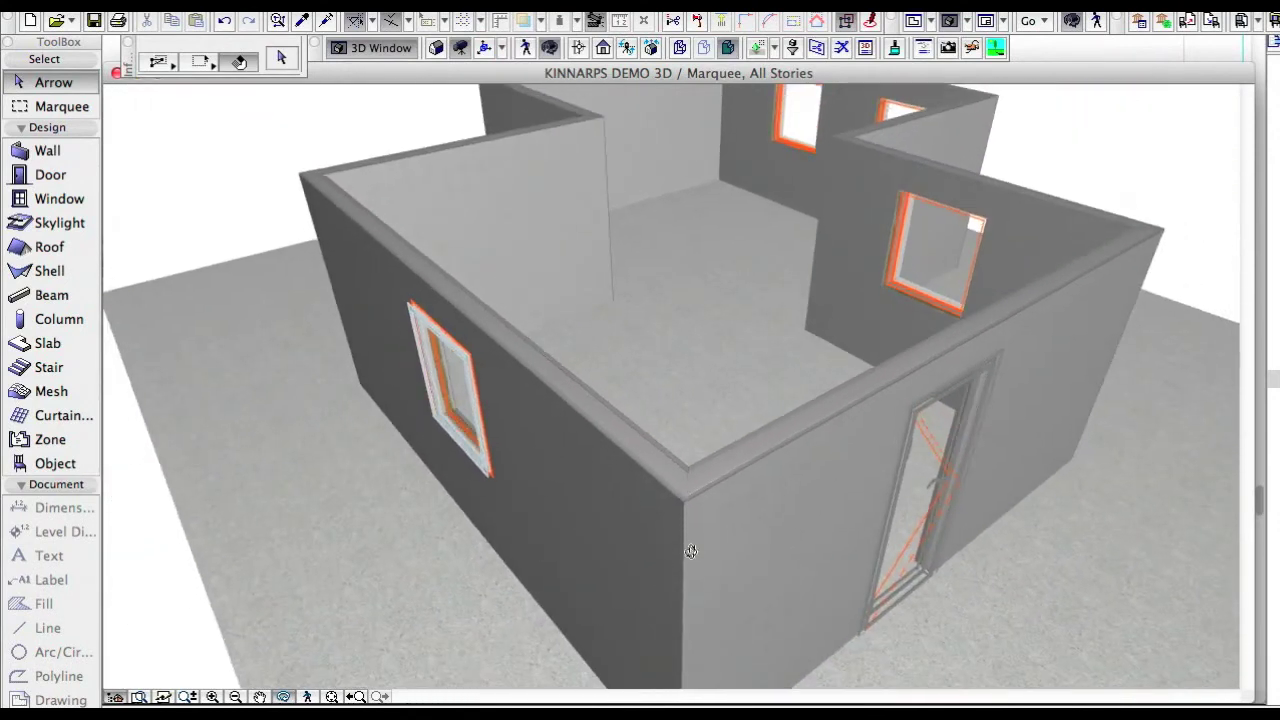
{"action": "mouse_move", "coordinate": [689, 551]}
{"action": "left_mouse_down"}
{"action": "mouse_move", "coordinate": [687, 498]}
{"action": "mouse_move", "coordinate": [558, 518]}
{"action": "mouse_move", "coordinate": [320, 514]}
{"action": "left_mouse_up"}
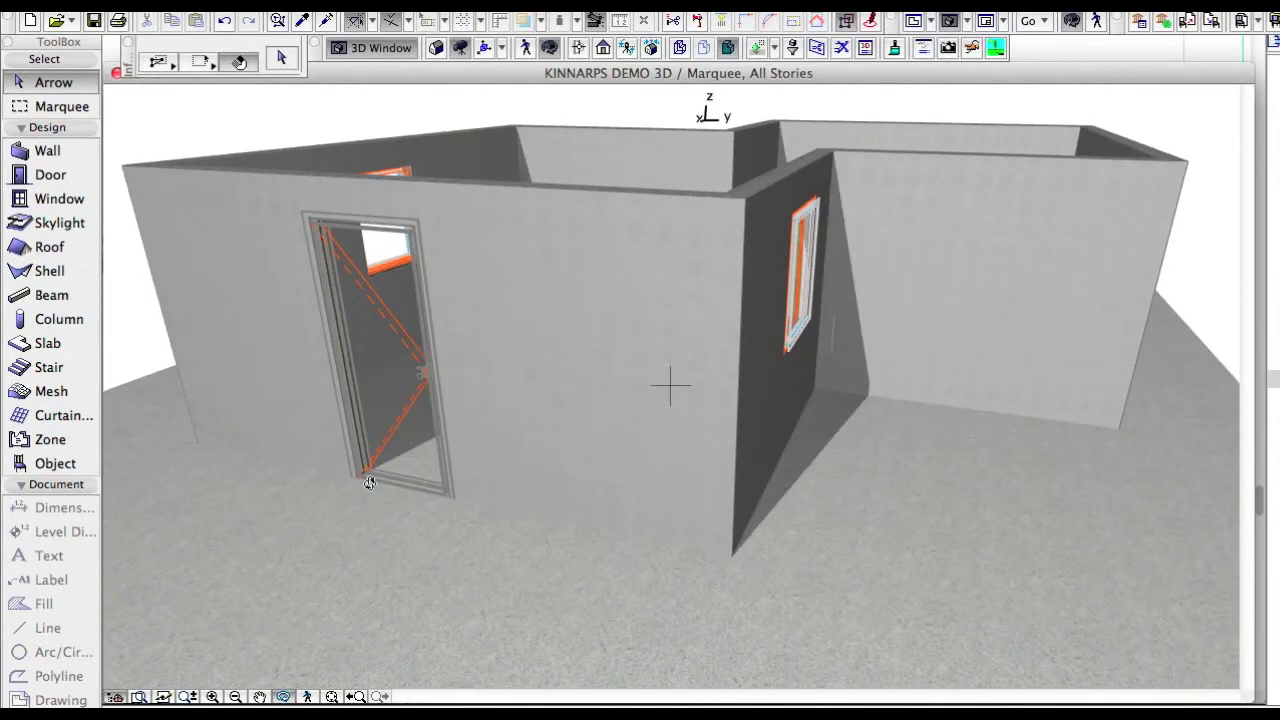
Step: Hide the board on the Norgips structures of the door wall and the two walls adjoining it in sequence
{"action": "left_click", "coordinate": [586, 348]}
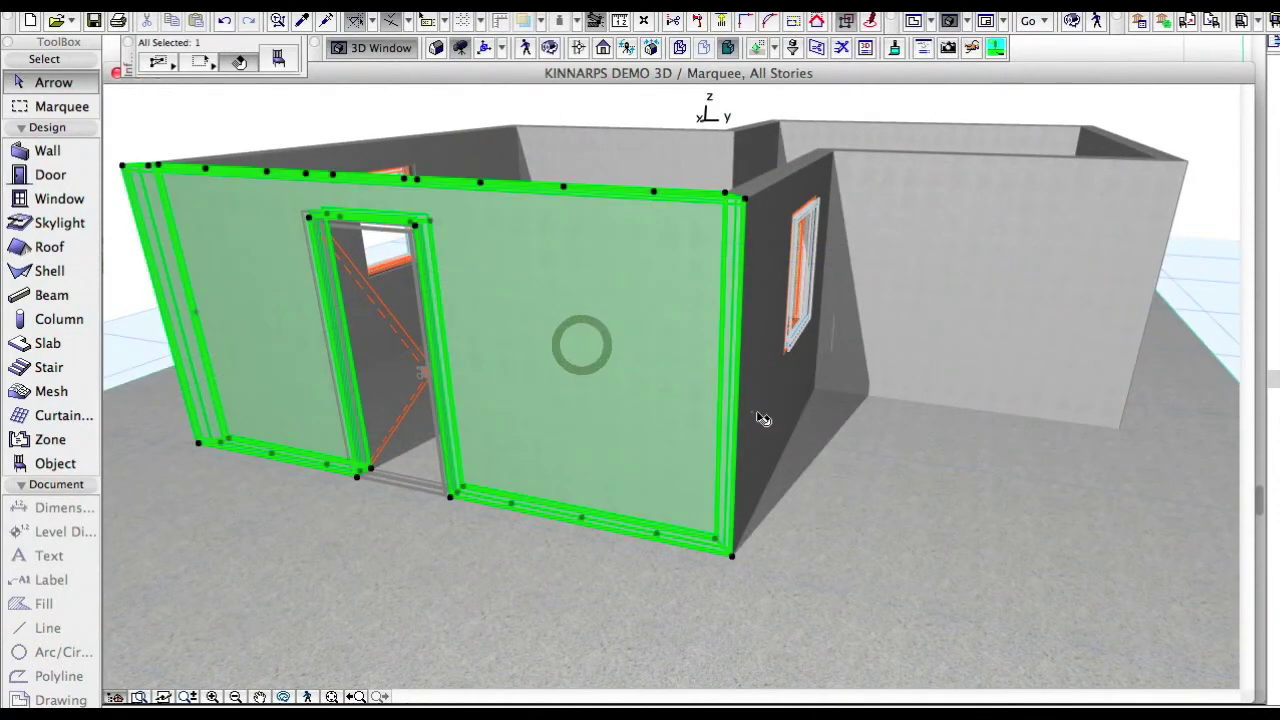
{"action": "left_click", "coordinate": [760, 423], "text": "shift"}
{"action": "left_click", "coordinate": [909, 418], "text": "shift"}
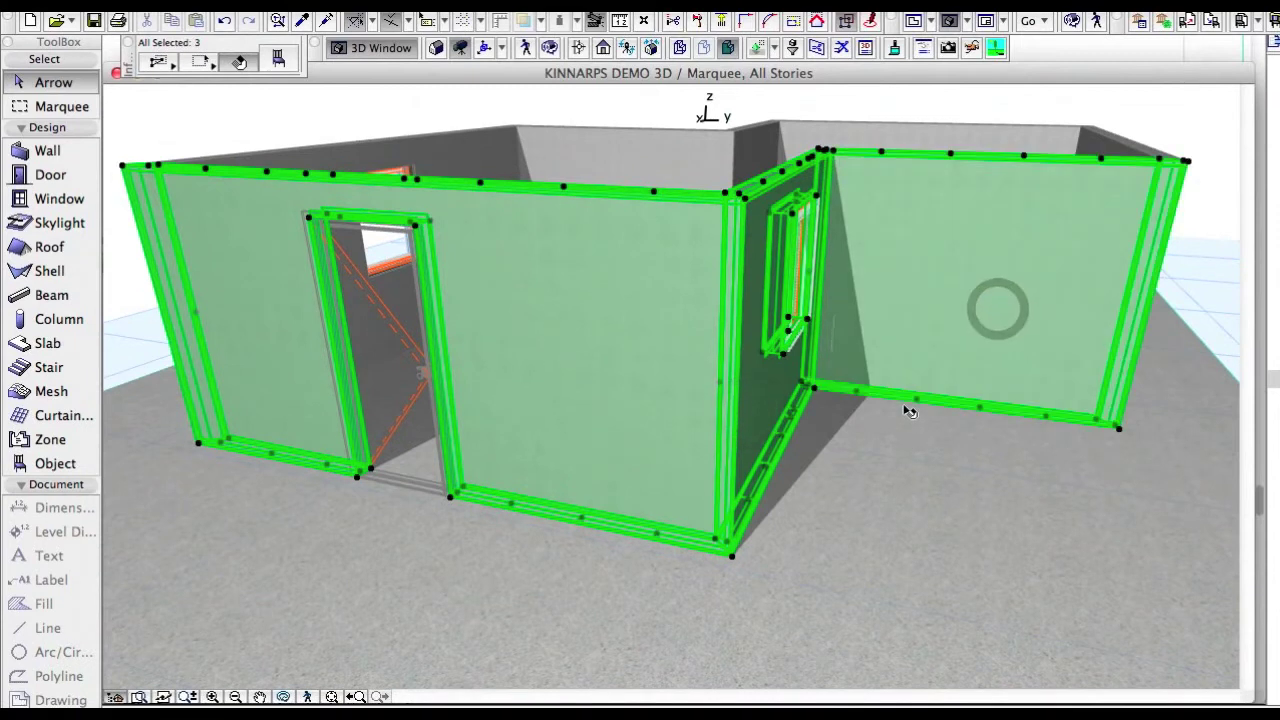
{"action": "key", "text": "super+t"}
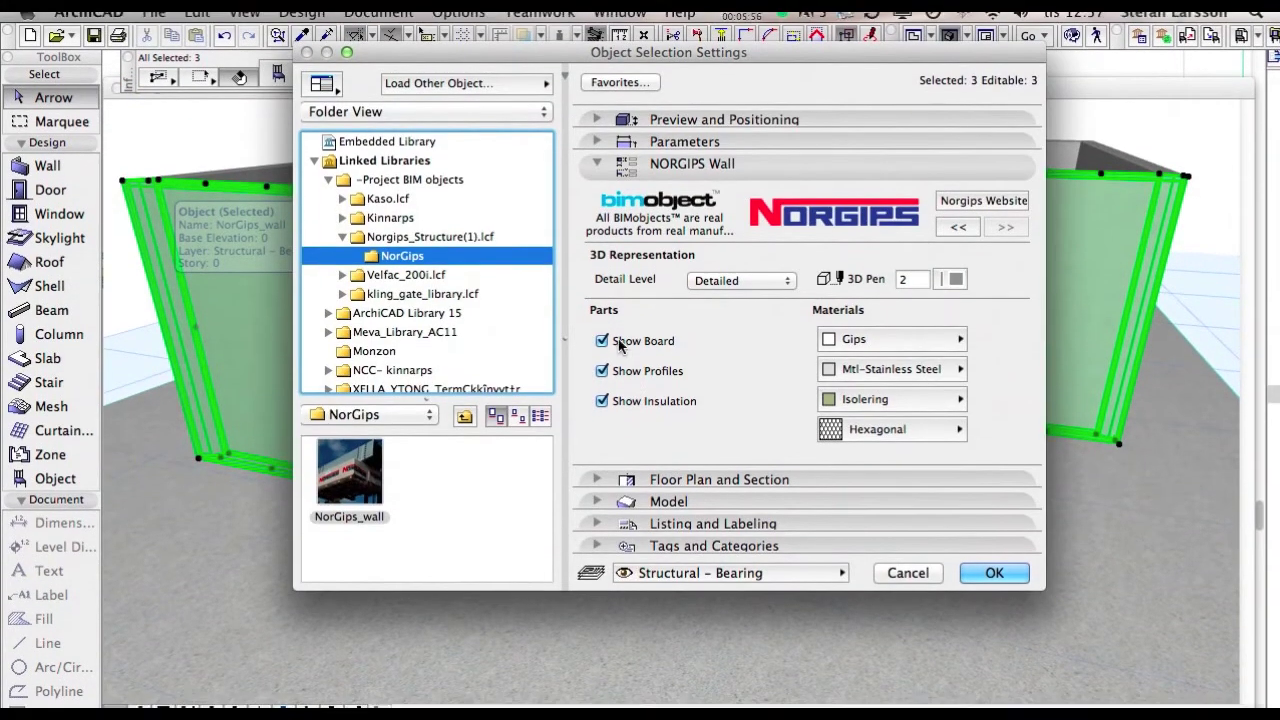
{"action": "left_click", "coordinate": [602, 349]}
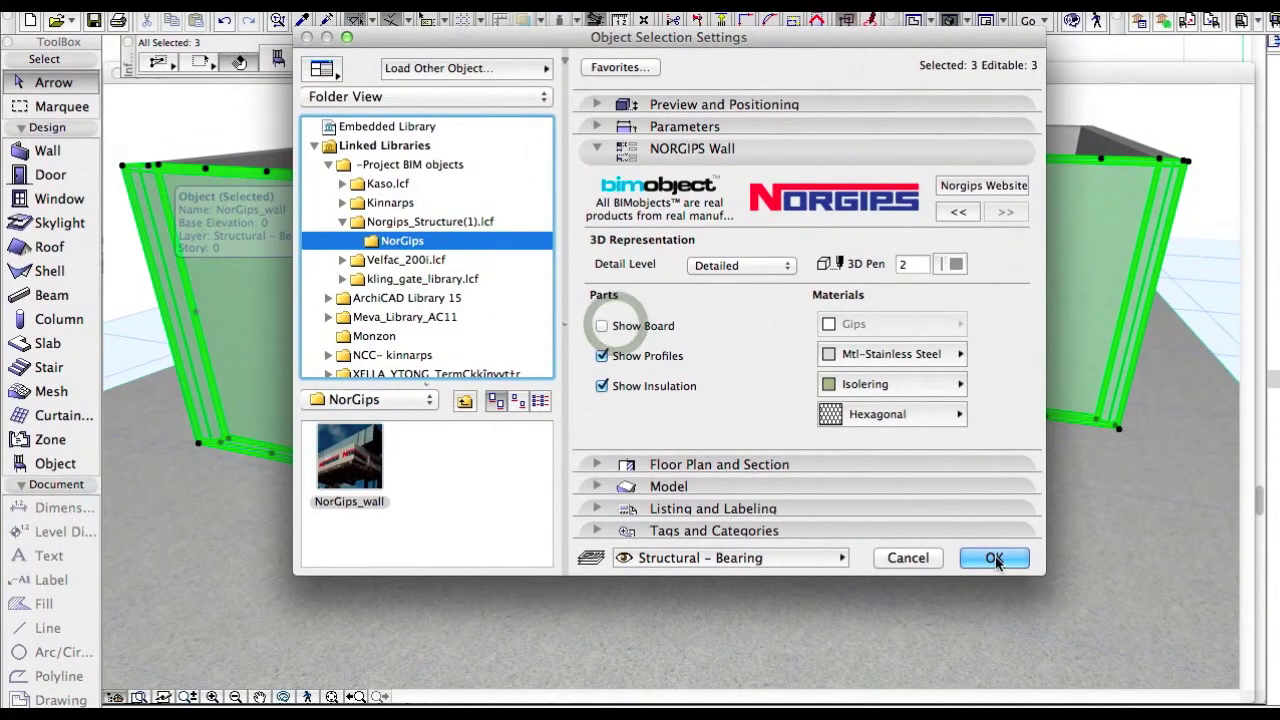
{"action": "left_click", "coordinate": [994, 558]}
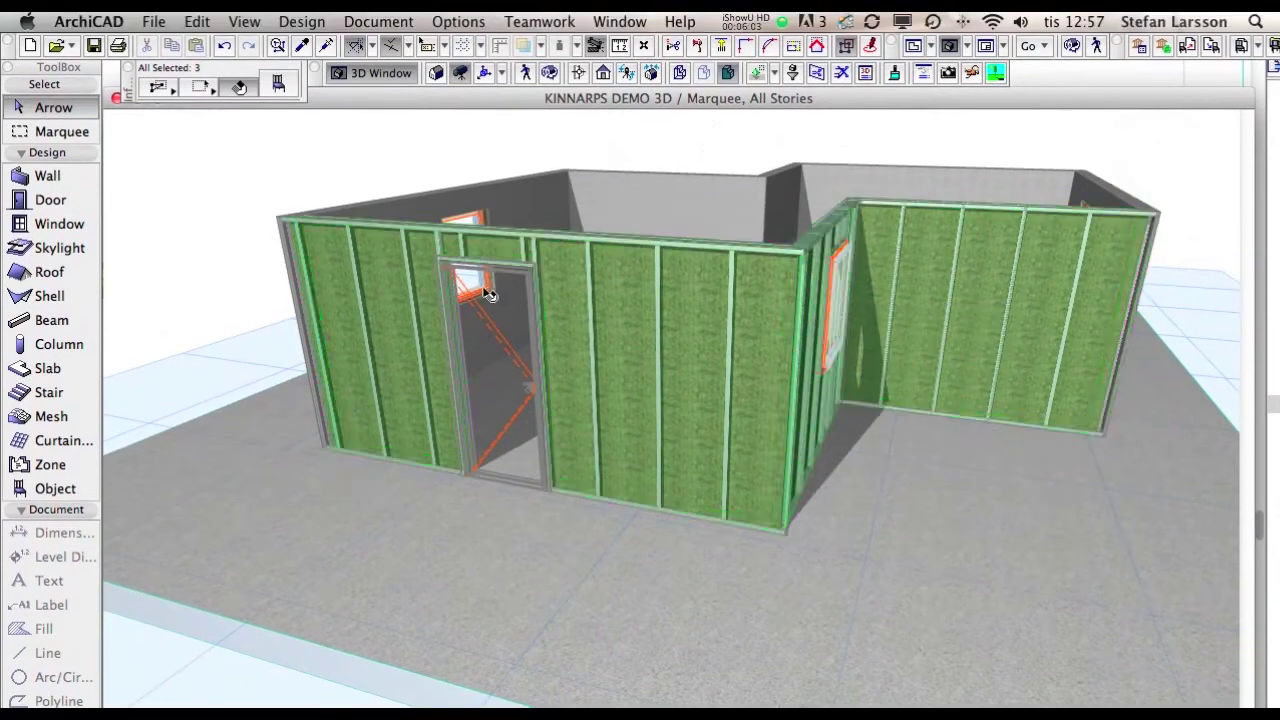
Step: Hide the board and insulation on the Norgips structures of the two-window wall and the windowless wall next to it
{"action": "left_click", "coordinate": [203, 275]}
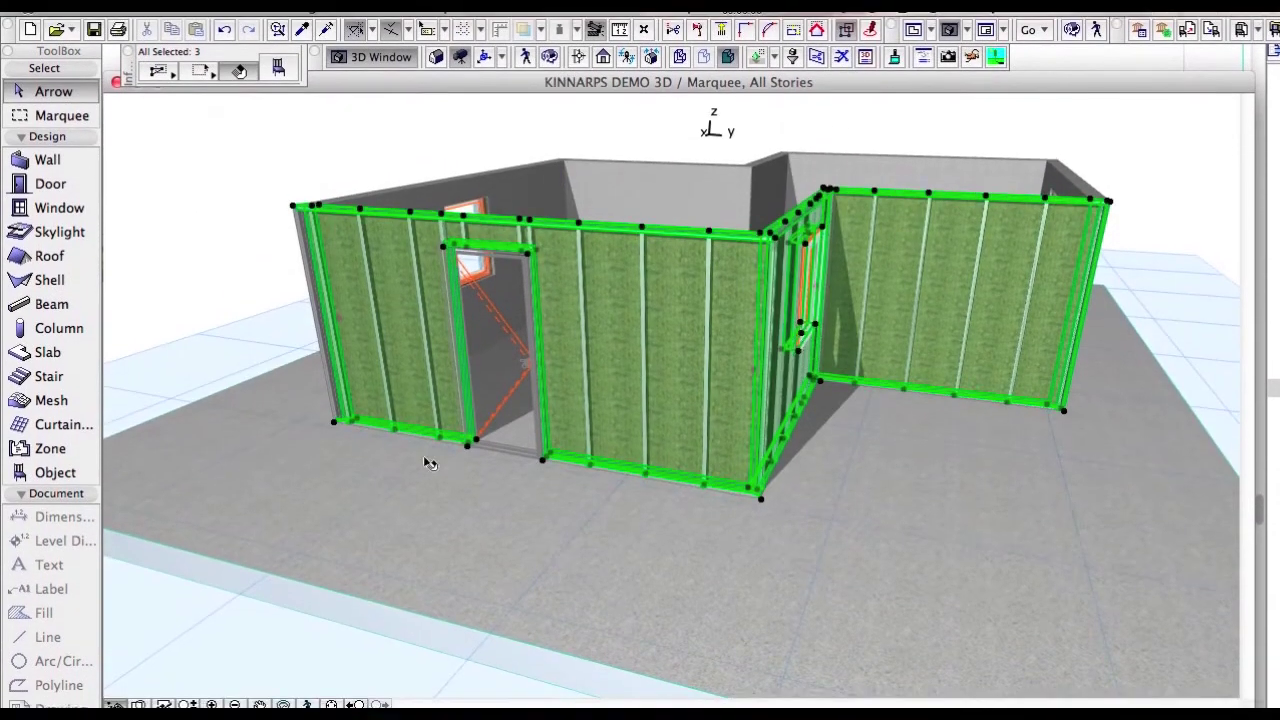
{"action": "left_click", "coordinate": [283, 698]}
{"action": "left_click_drag", "start_coordinate": [894, 208], "coordinate": [743, 358]}
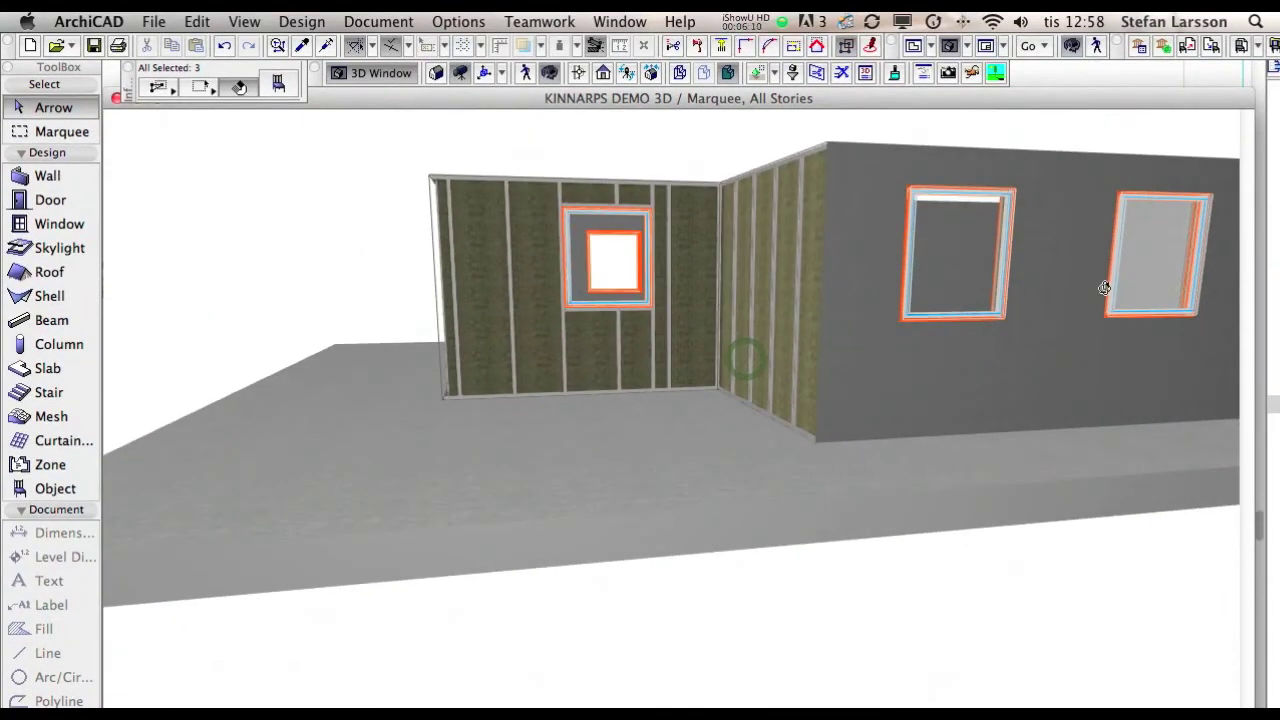
{"action": "left_click_drag", "start_coordinate": [1103, 287], "coordinate": [668, 316]}
{"action": "key", "text": "Escape"}
{"action": "left_click", "coordinate": [631, 475]}
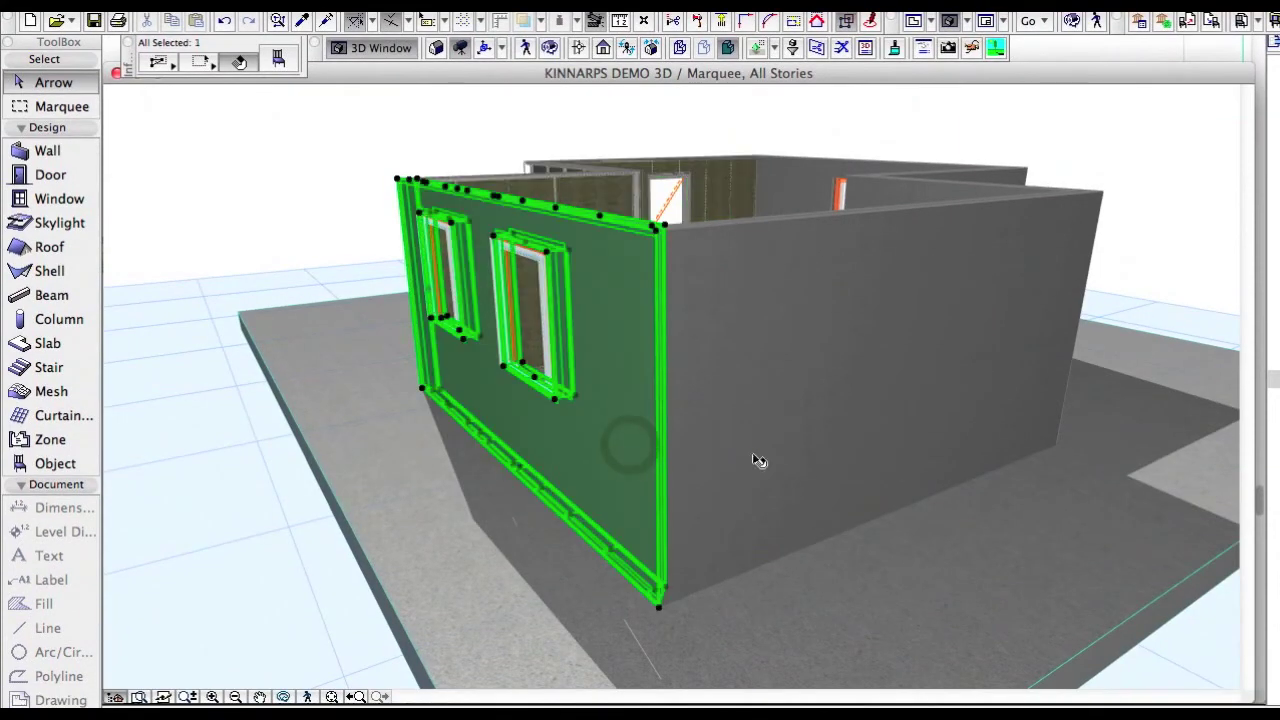
{"action": "left_click", "coordinate": [751, 465], "text": "shift"}
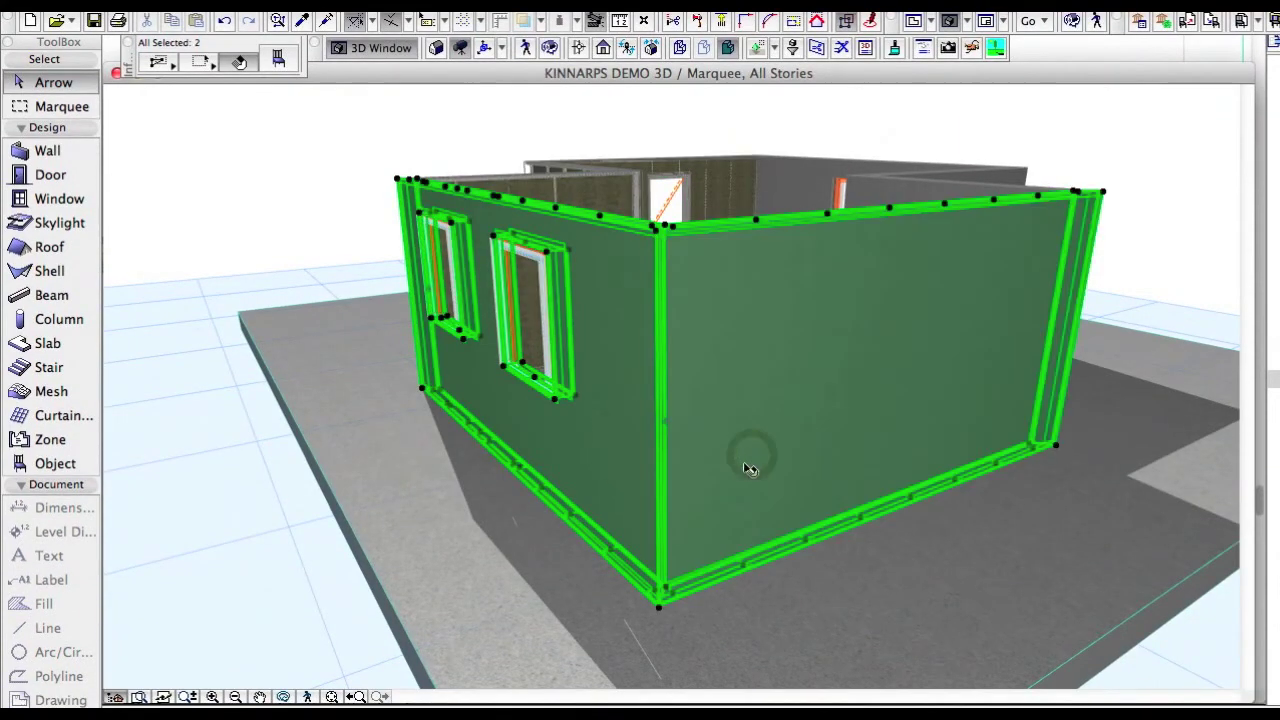
{"action": "key", "text": "super+t"}
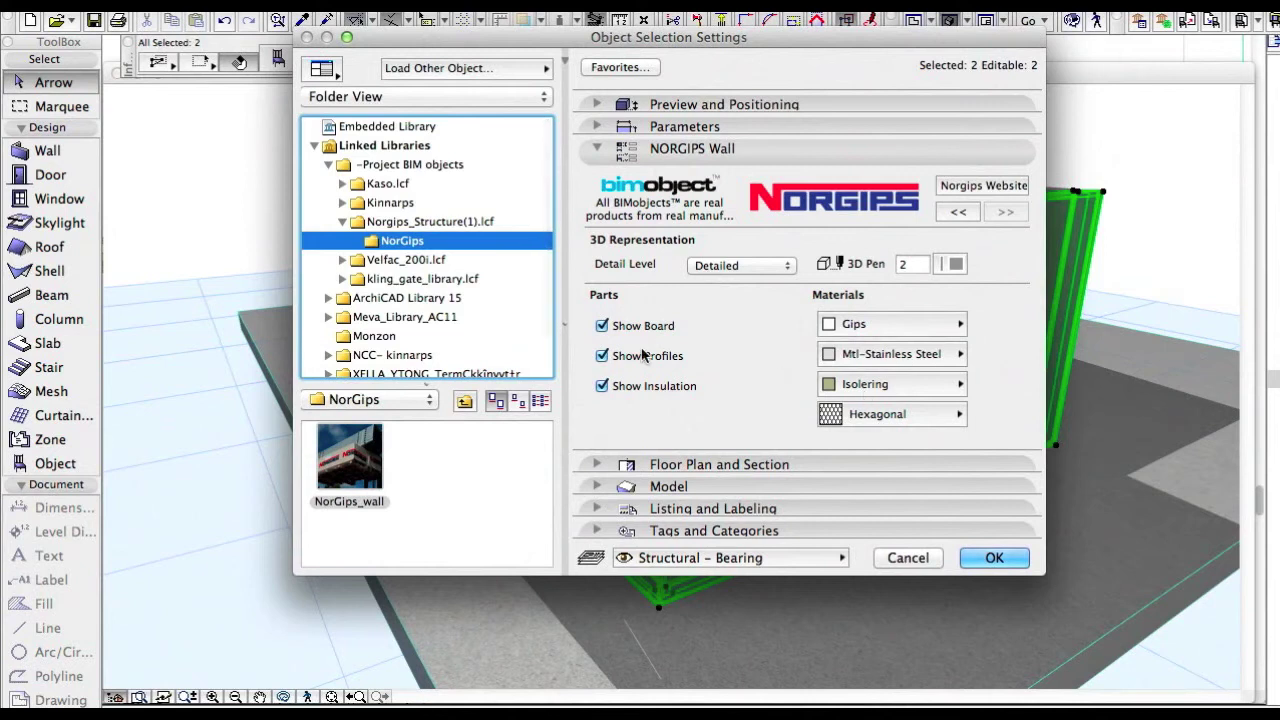
{"action": "left_click", "coordinate": [602, 325]}
{"action": "left_click", "coordinate": [602, 385]}
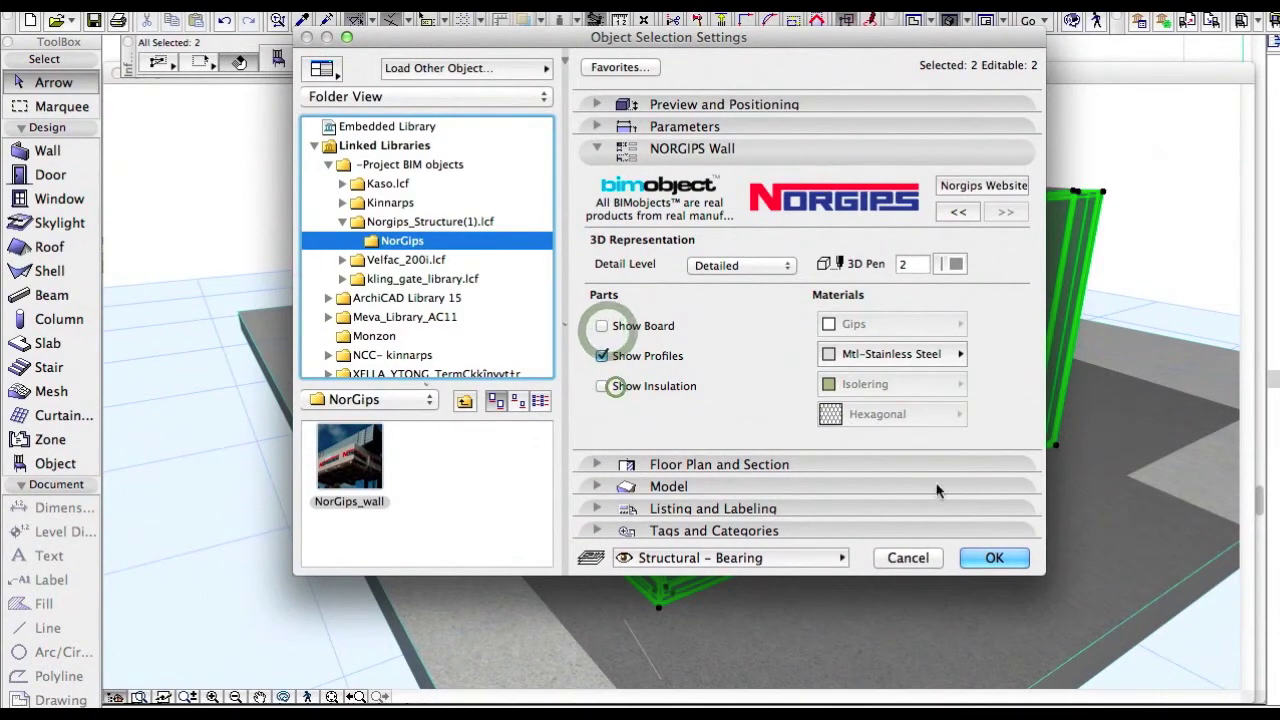
{"action": "left_click", "coordinate": [984, 558]}
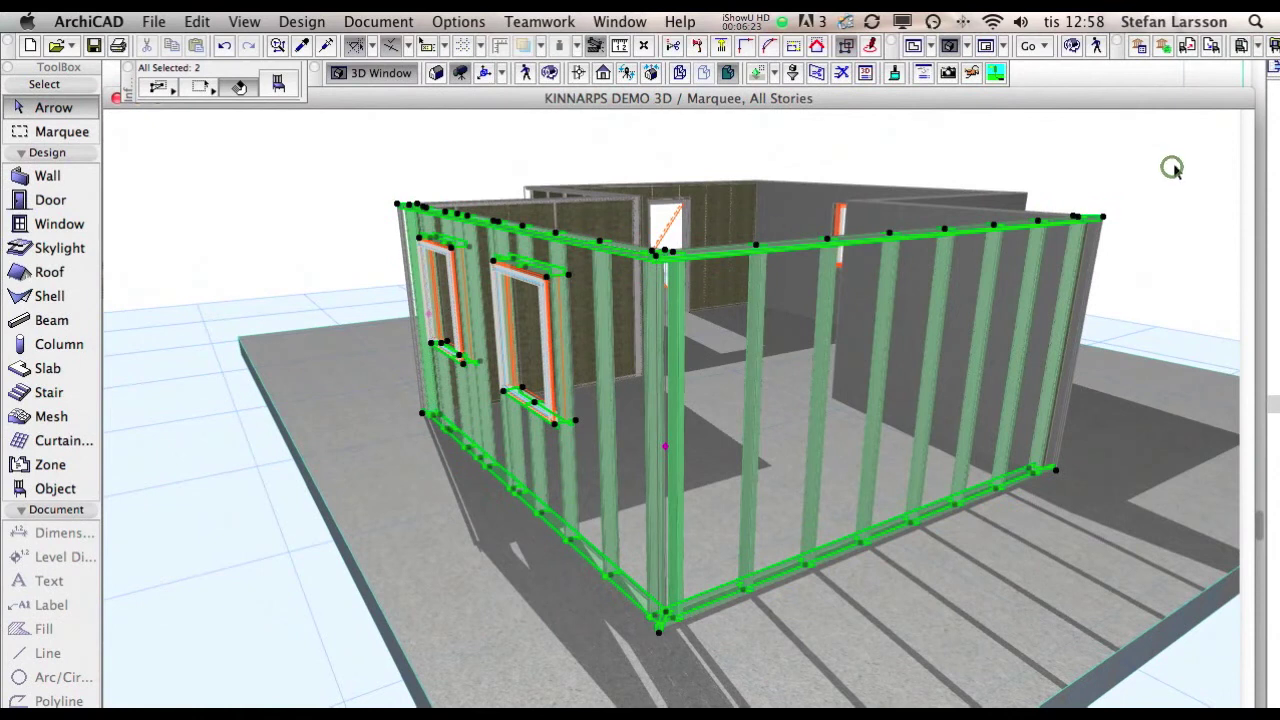
{"action": "left_click", "coordinate": [1172, 168]}
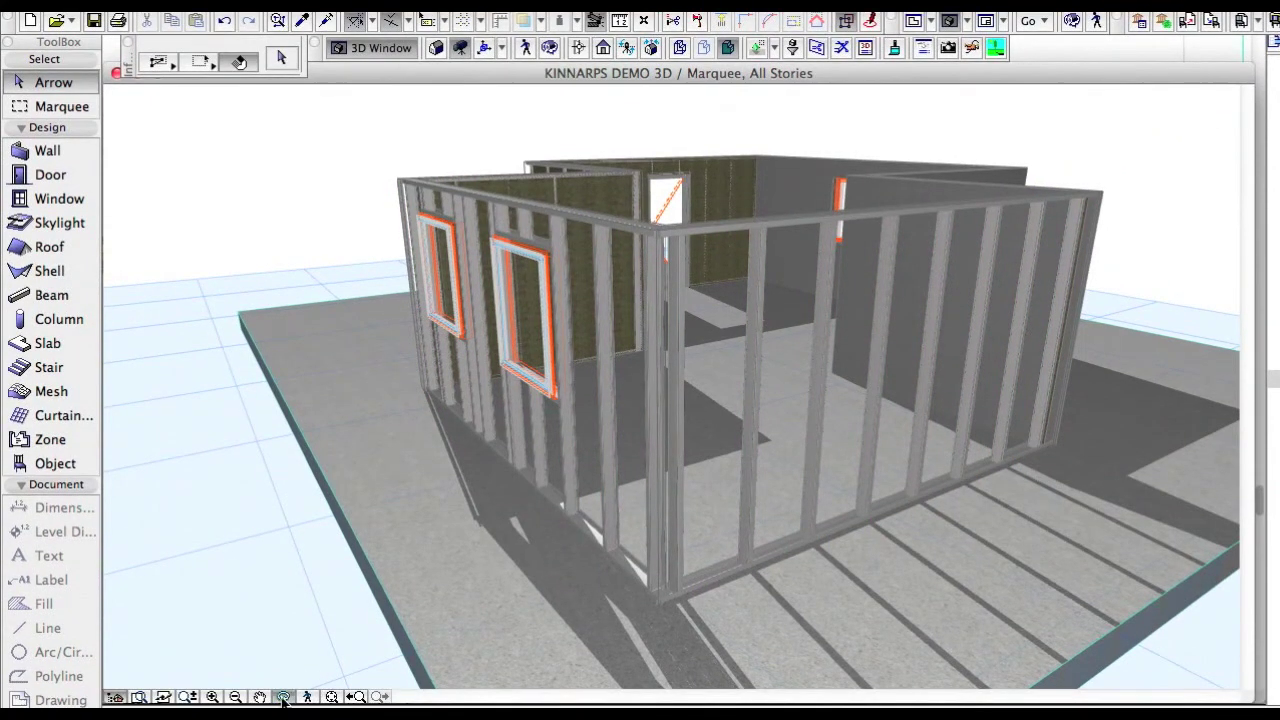
Step: Explore the model in 3D and examine the exposed Norgips profiles around the windows, at the corner and from inside
{"action": "left_click_drag", "start_coordinate": [815, 376], "coordinate": [926, 377]}
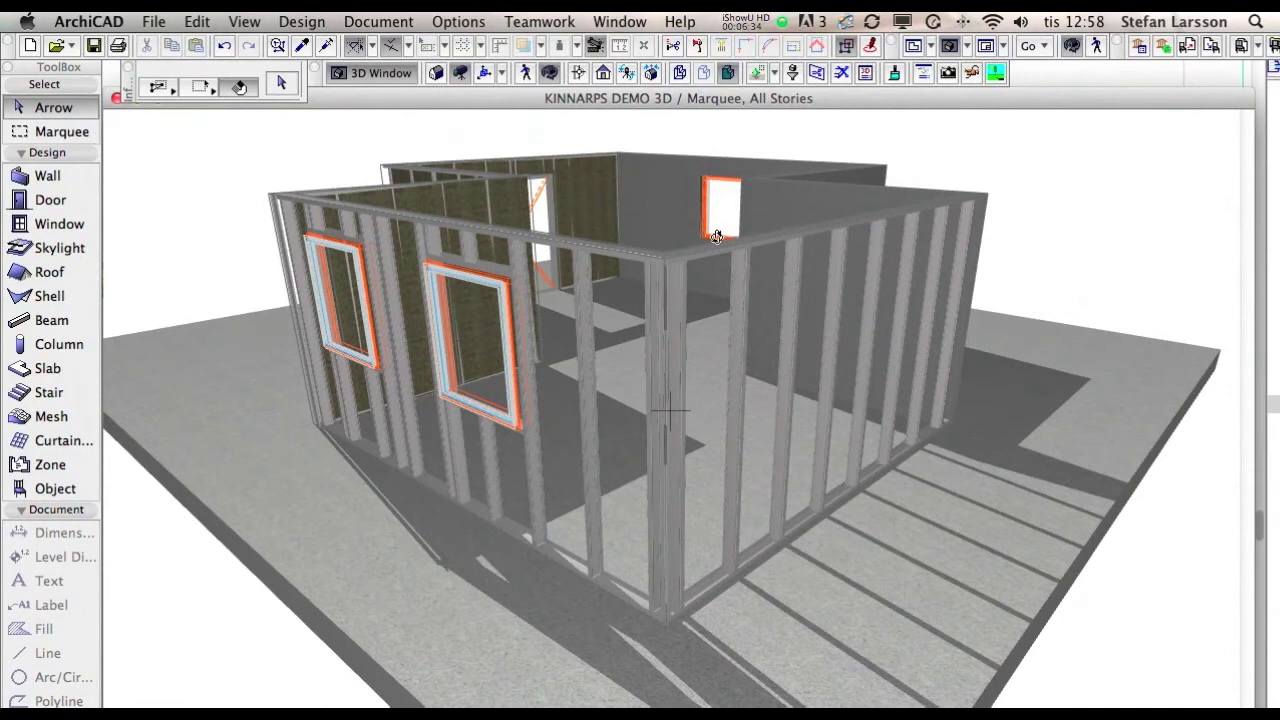
{"action": "left_click_drag", "start_coordinate": [915, 316], "coordinate": [1086, 284]}
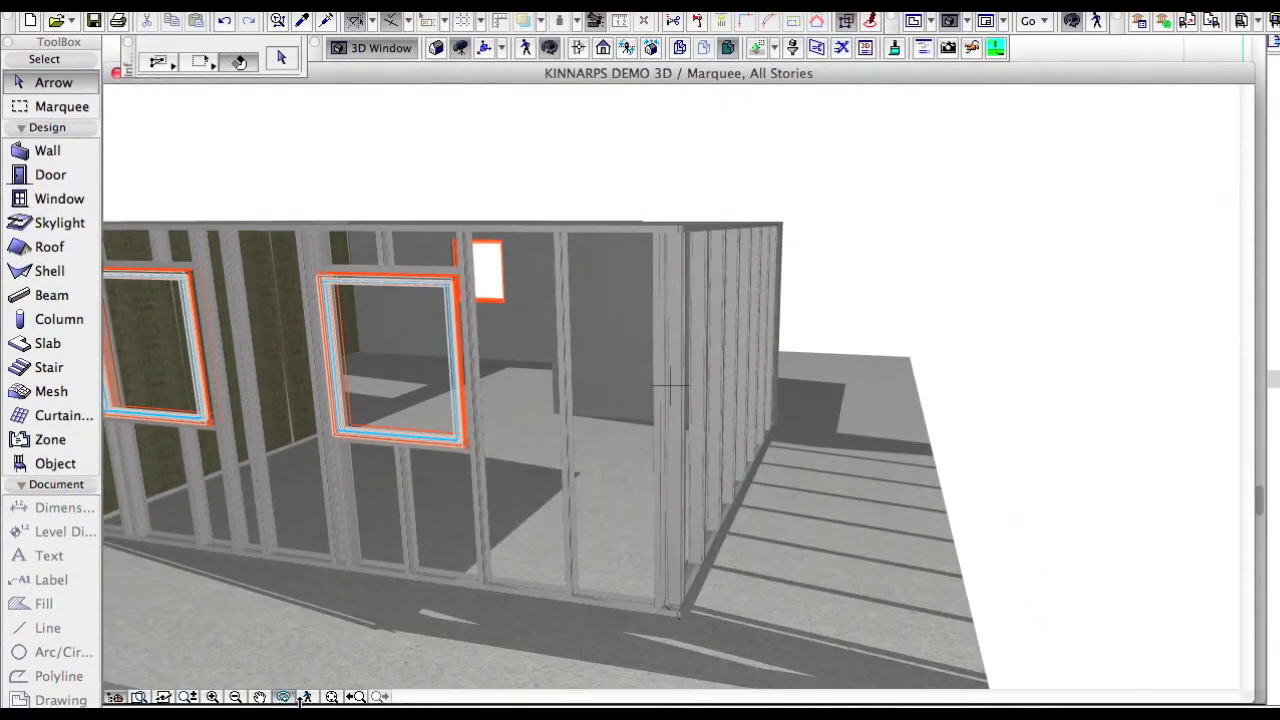
{"action": "key", "text": "Down"}
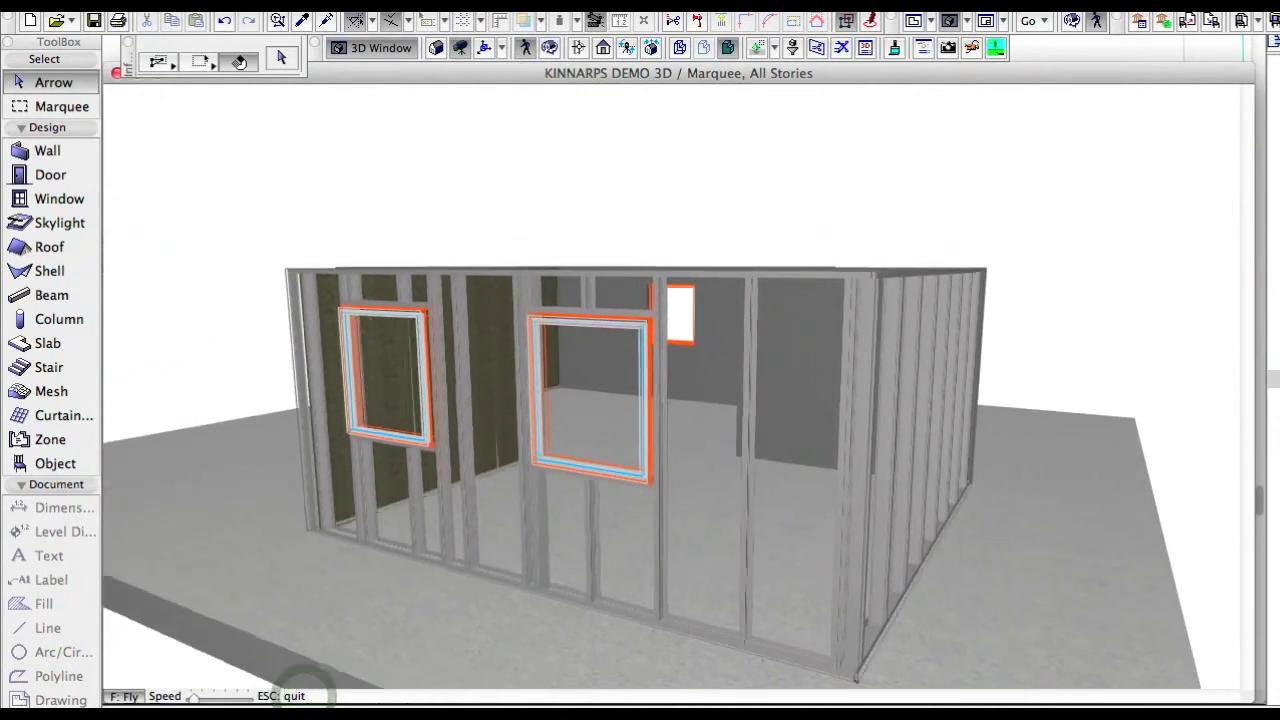
{"action": "key", "text": "Up"}
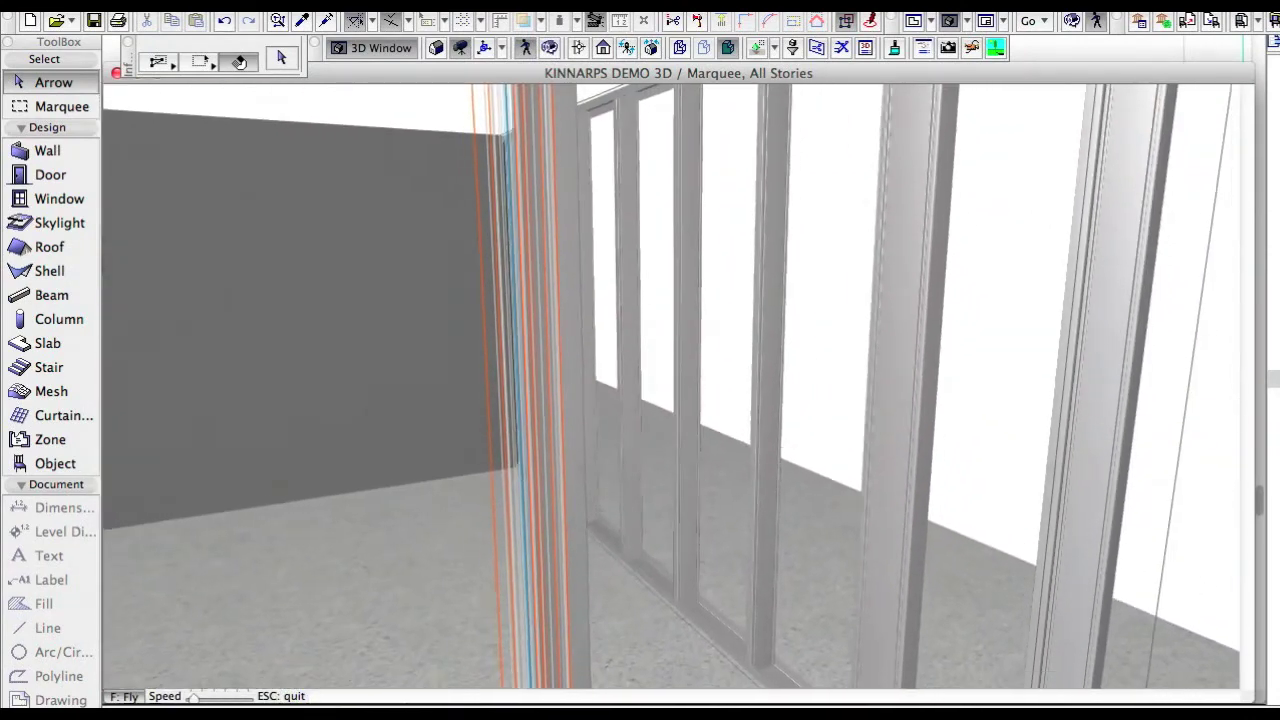
{"action": "key", "text": "Down"}
{"action": "key", "text": "Up"}
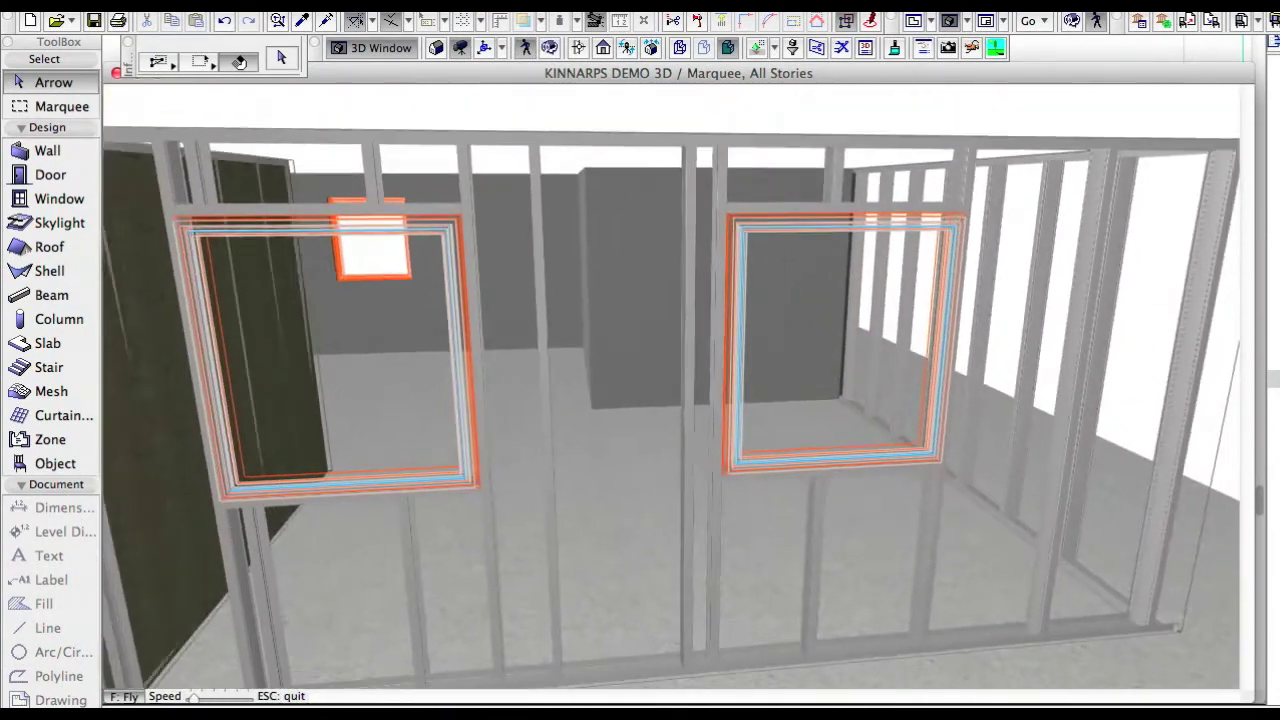
{"action": "key", "text": "Down"}
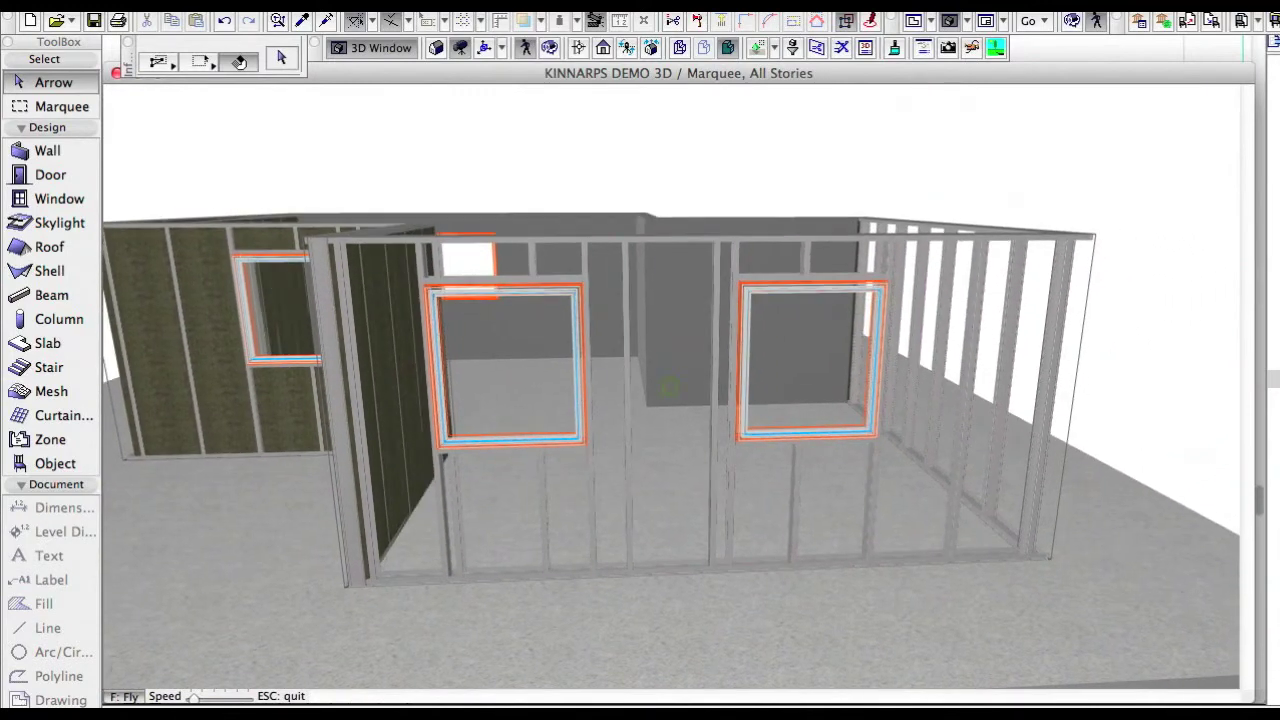
Step: Turn on Show Editing Hotspots for the Norgips structure on the two-window wall
{"action": "key", "text": "Escape"}
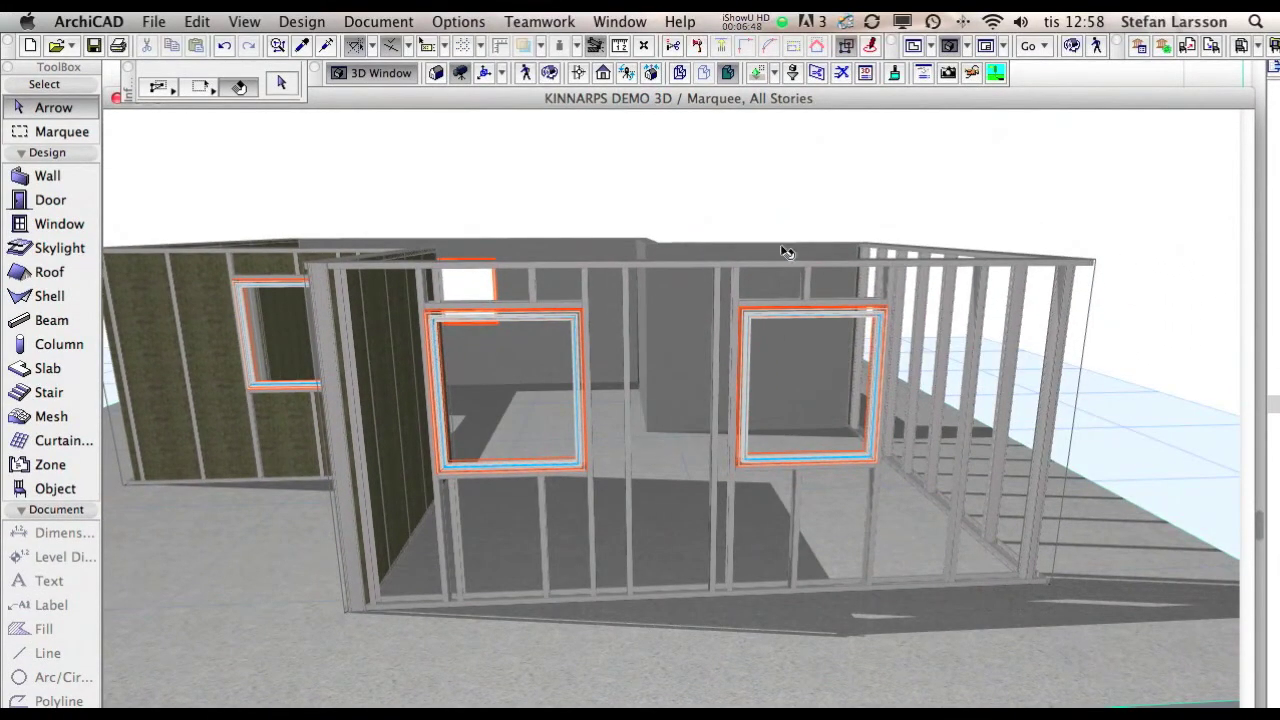
{"action": "left_click", "coordinate": [735, 283]}
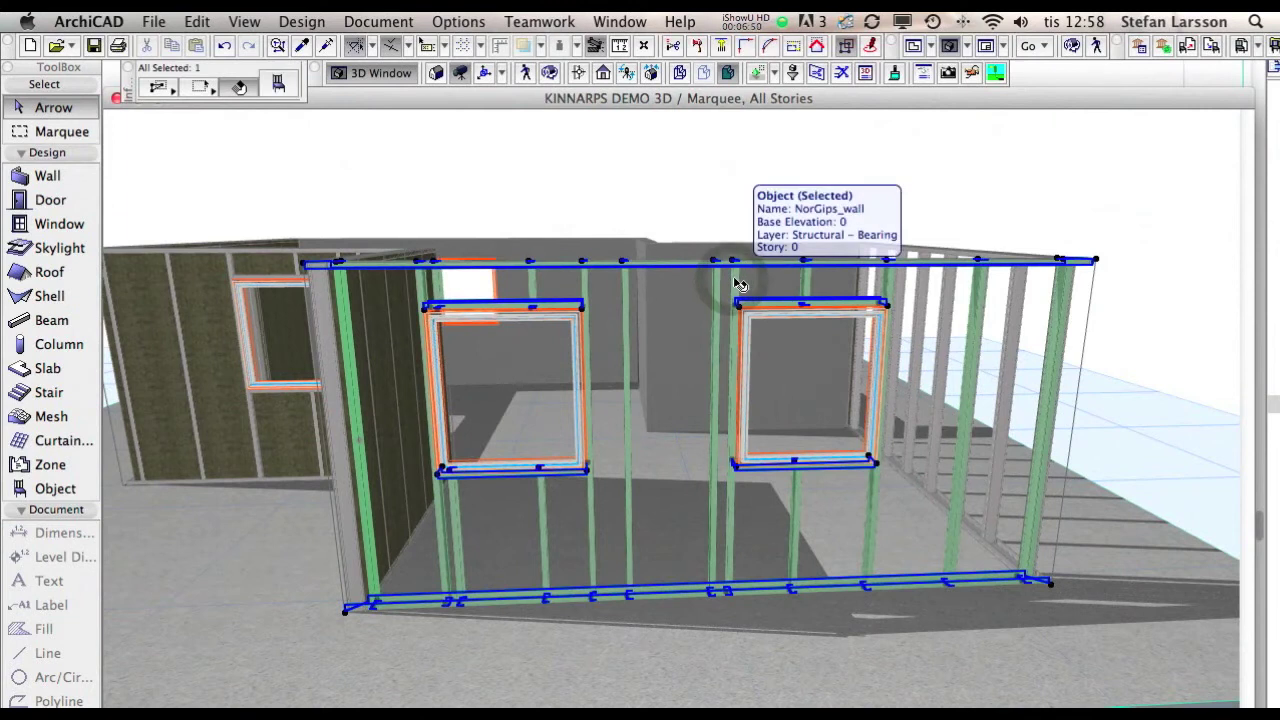
{"action": "key", "text": "super+t"}
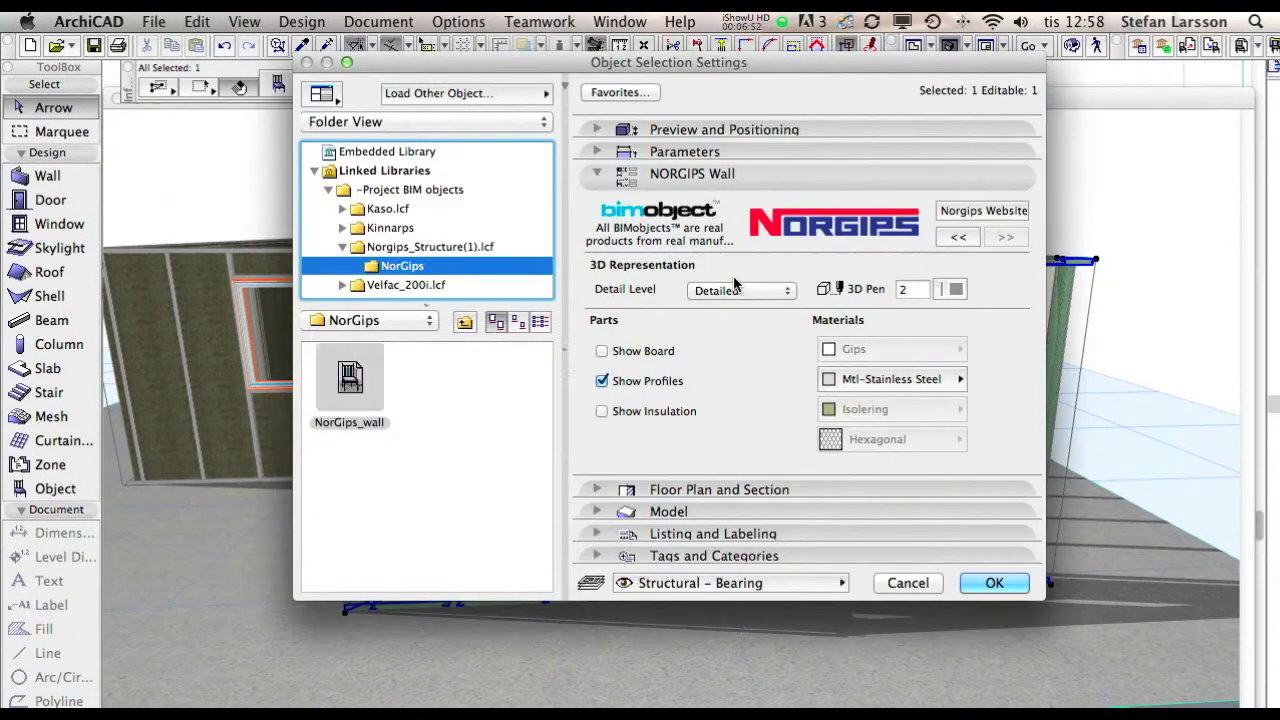
{"action": "left_click", "coordinate": [960, 237]}
{"action": "left_click", "coordinate": [960, 237]}
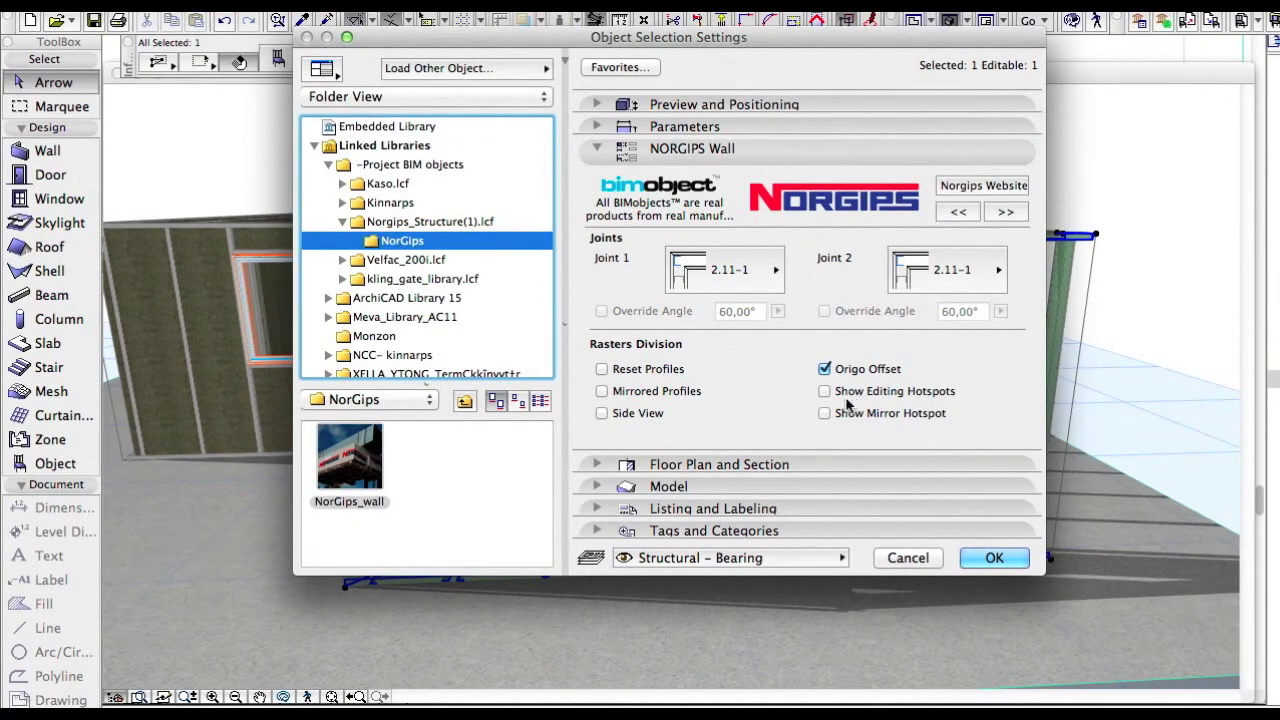
{"action": "left_click", "coordinate": [994, 557]}
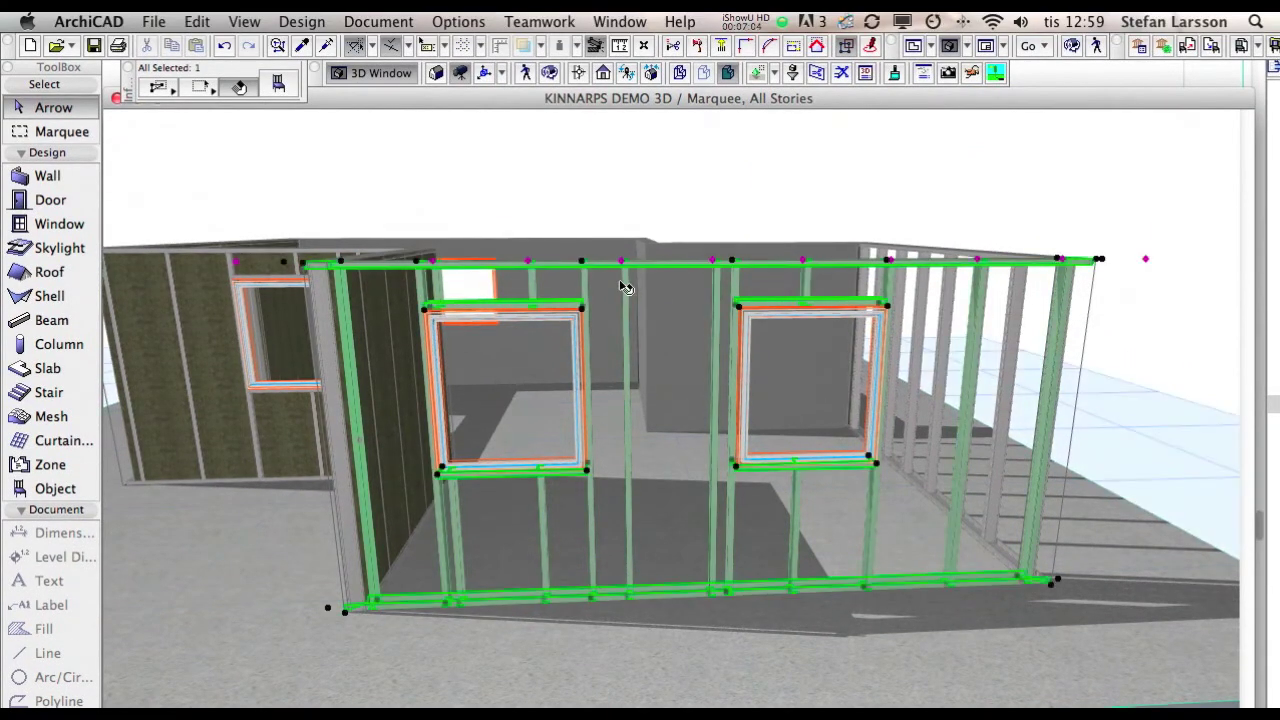
Step: Shift the stud spacing of the two-window wall's Norgips structure along the wall, with a profiles distance of about 212
{"action": "left_click", "coordinate": [623, 264]}
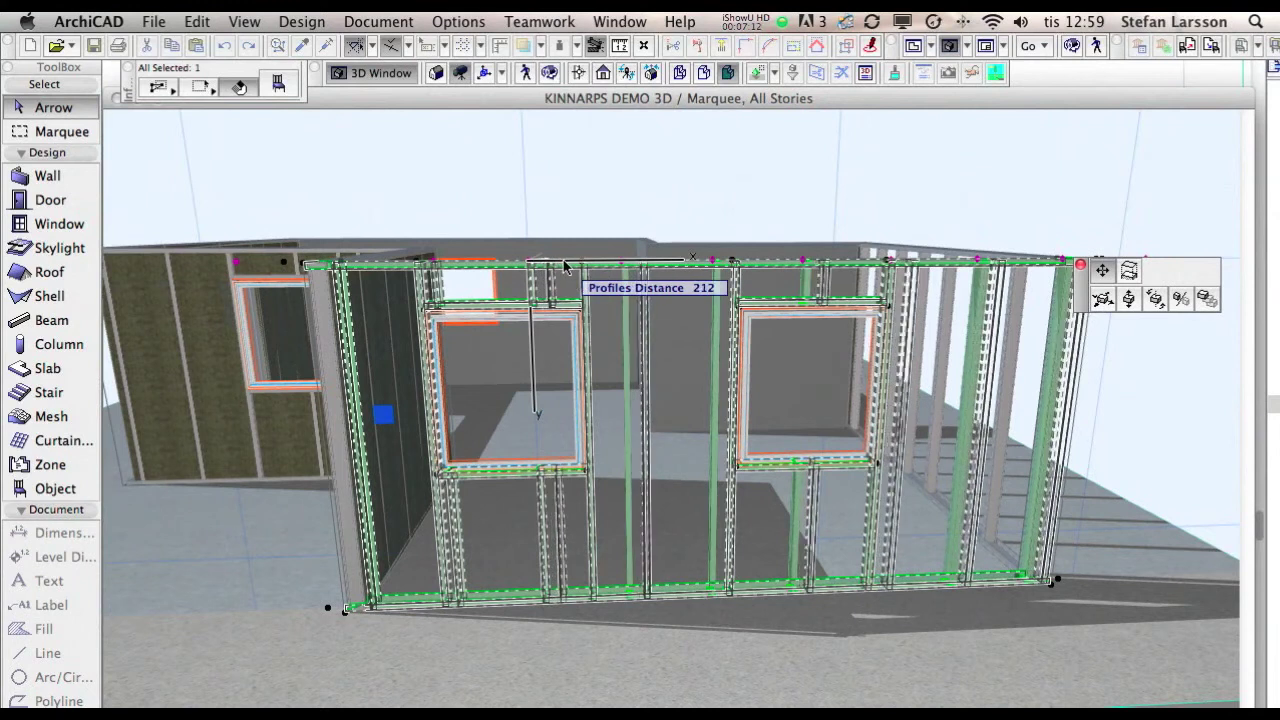
{"action": "left_click", "coordinate": [566, 265]}
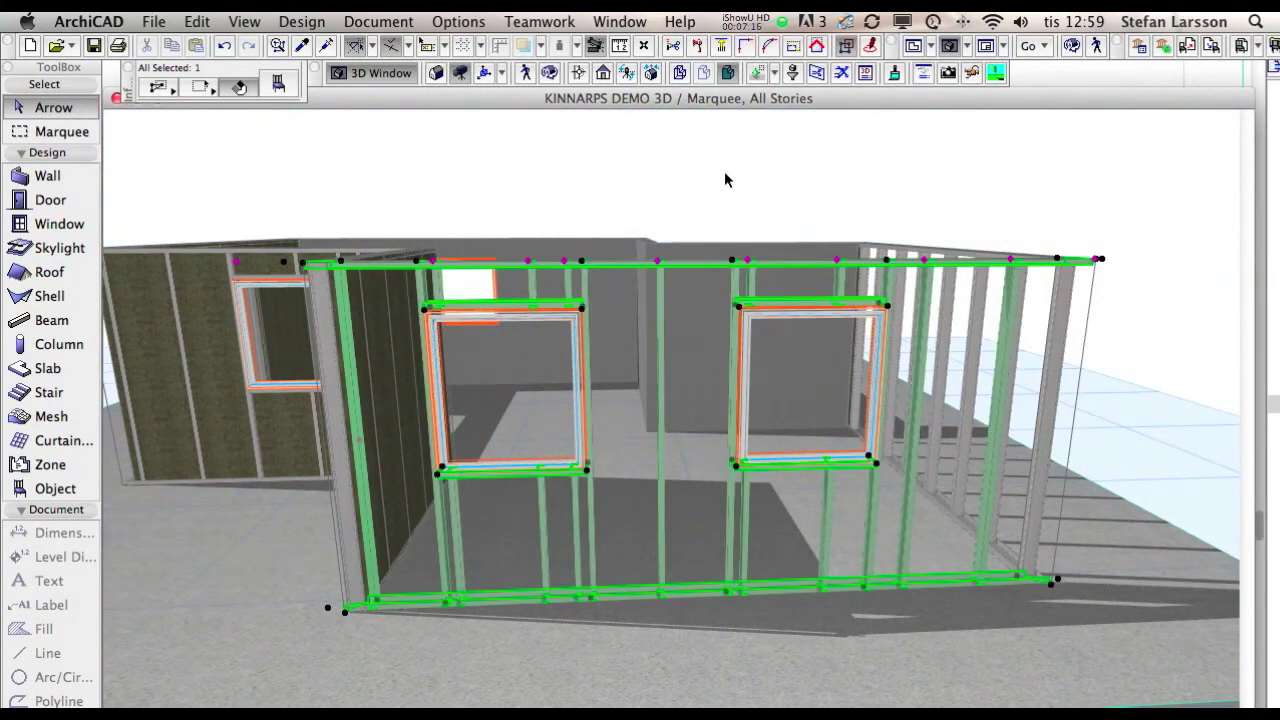
{"action": "left_click", "coordinate": [725, 177]}
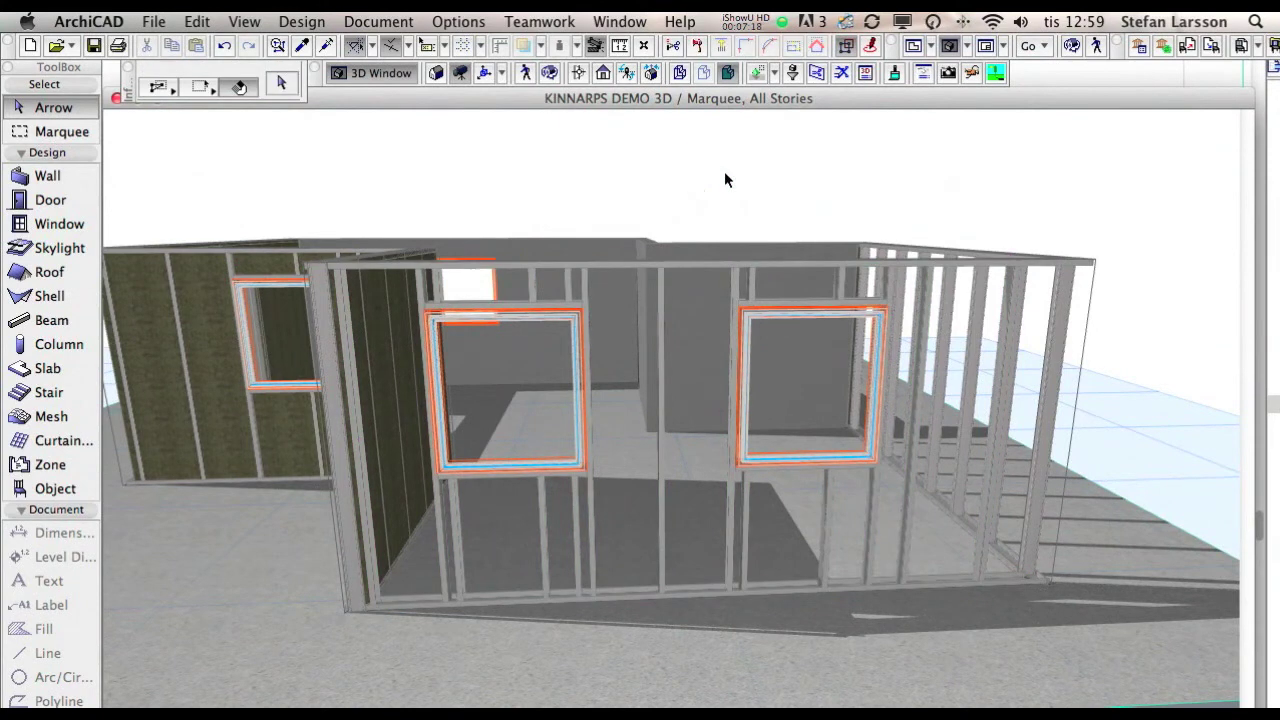
{"action": "scroll", "coordinate": [724, 178], "scroll_direction": "up", "scroll_amount": 2}
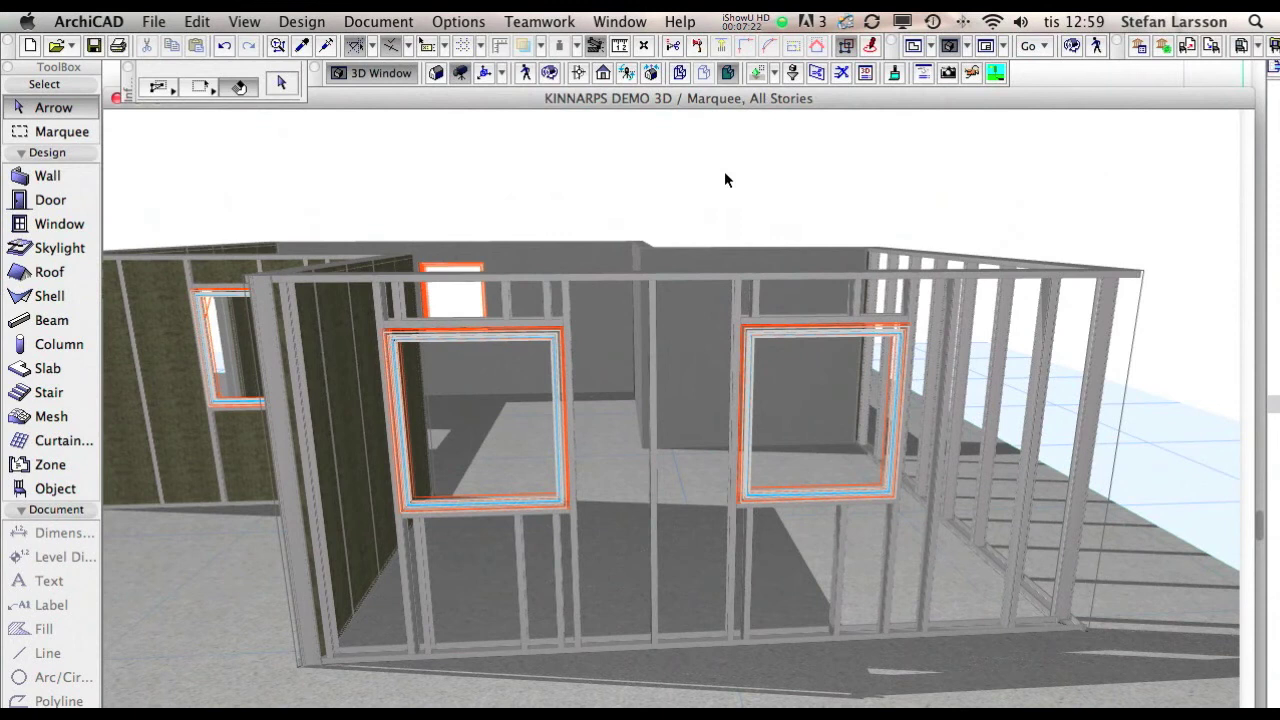
Step: In the floor plan, recess the two VELFAC windows of the two-window wall further into the wall
{"action": "left_click", "coordinate": [914, 48]}
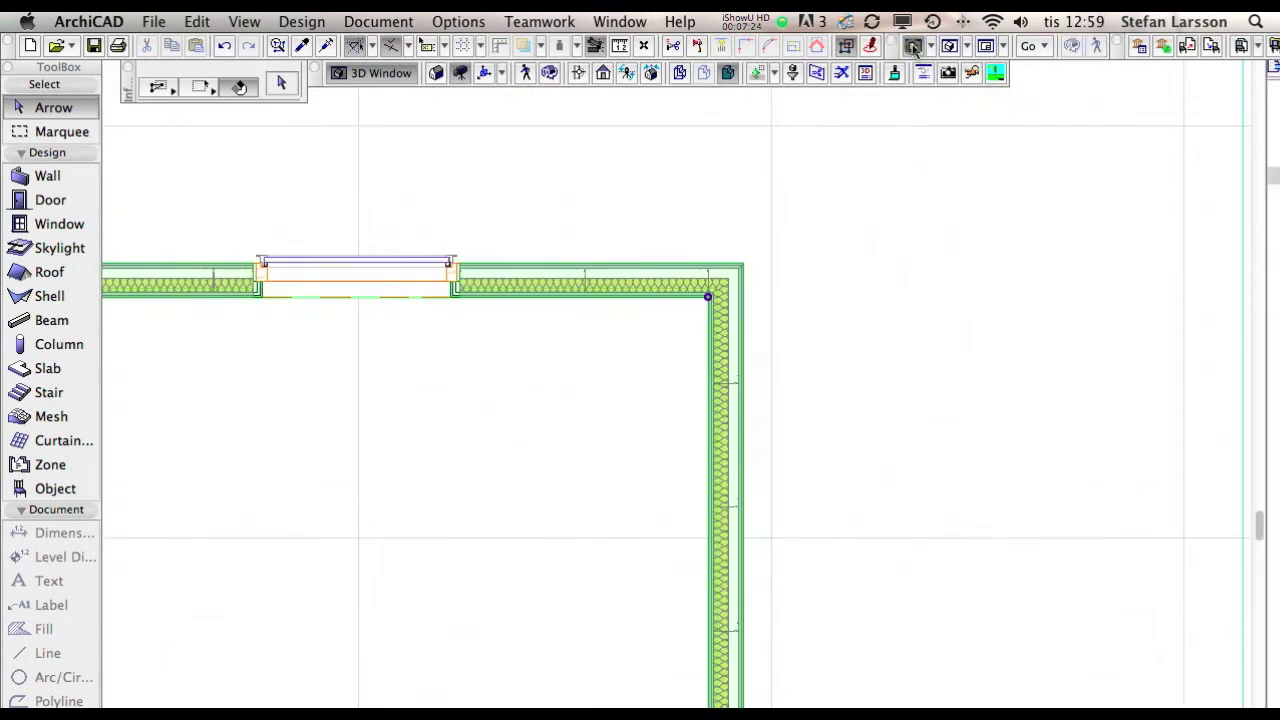
{"action": "scroll", "coordinate": [292, 407], "scroll_direction": "down", "scroll_amount": 3}
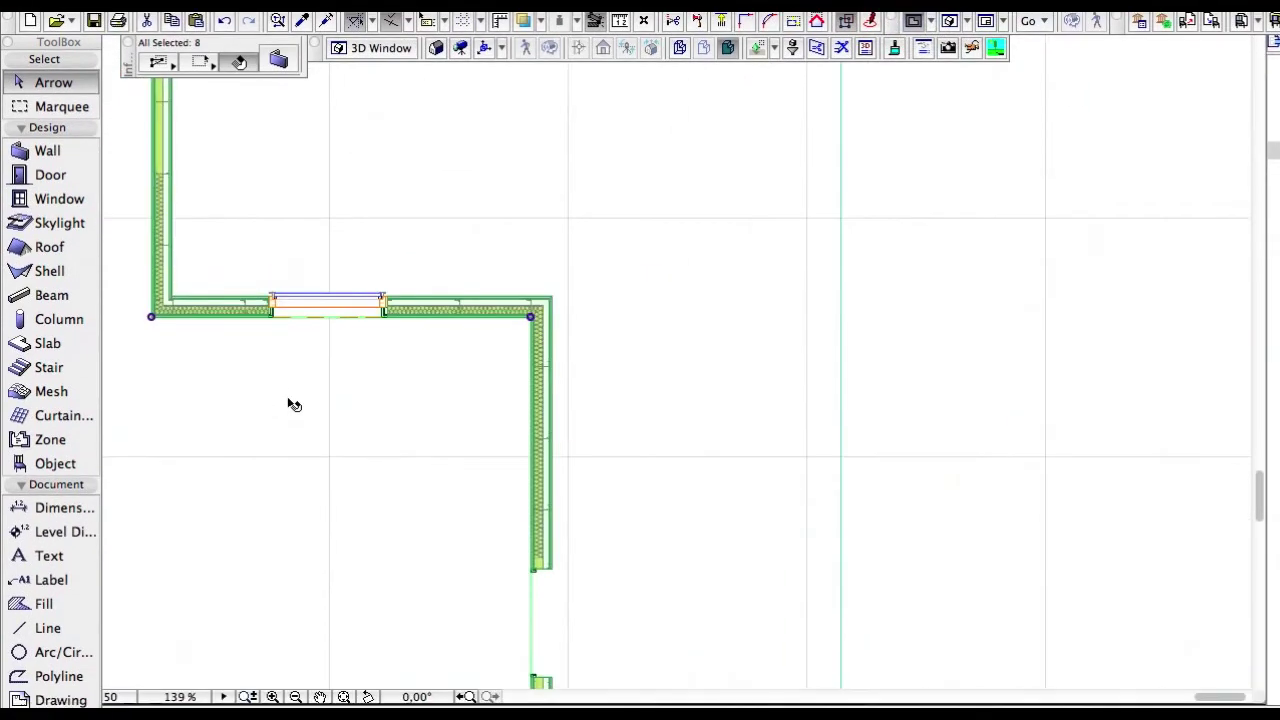
{"action": "left_click", "coordinate": [584, 216]}
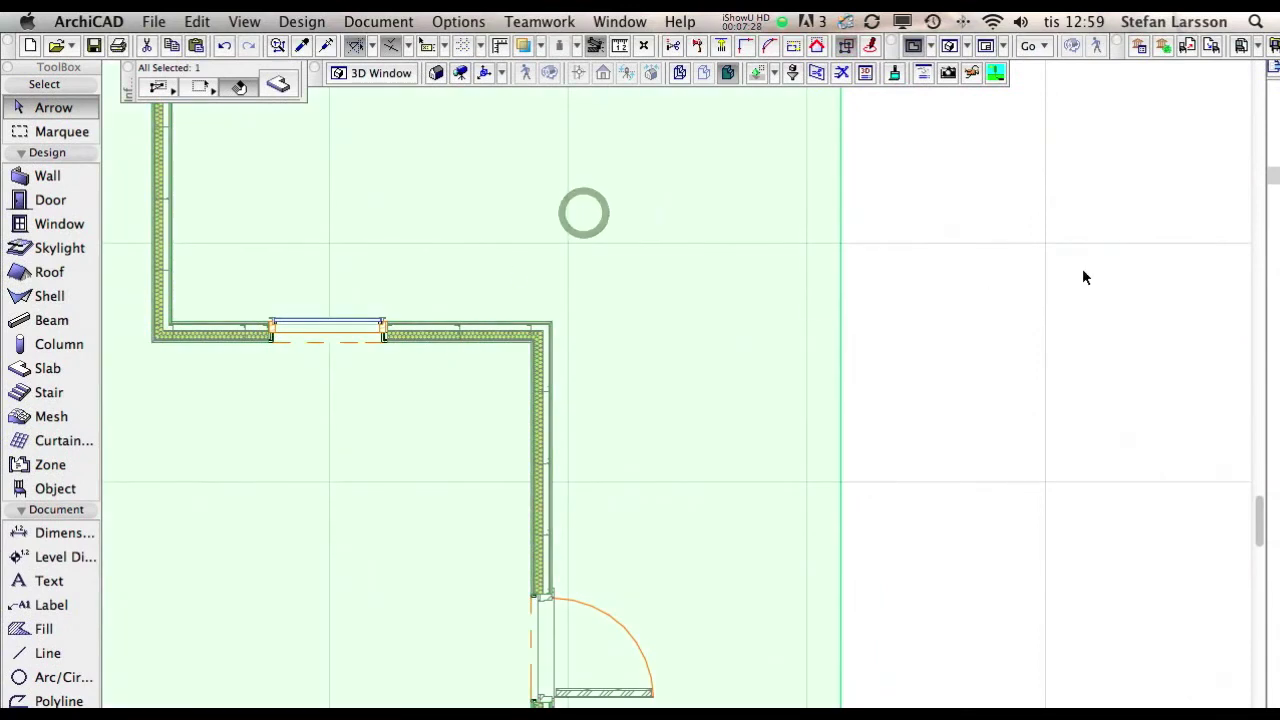
{"action": "left_click", "coordinate": [997, 288]}
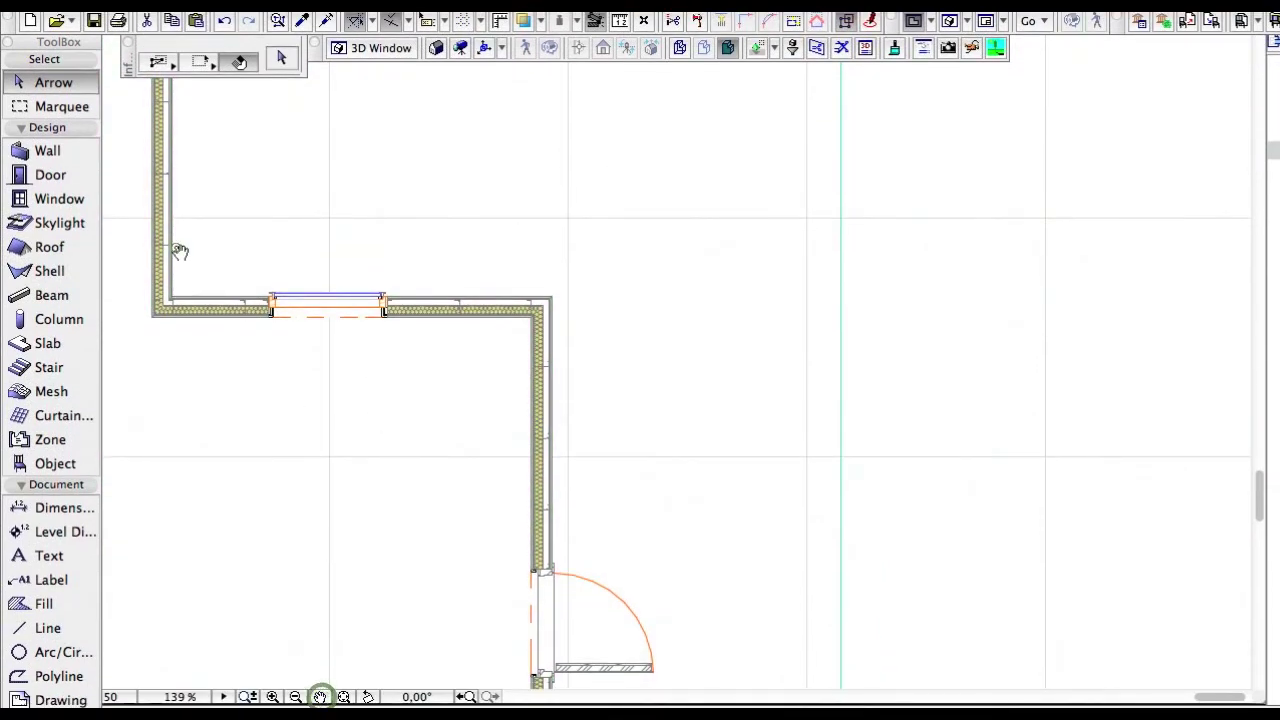
{"action": "left_click_drag", "start_coordinate": [179, 251], "coordinate": [864, 482]}
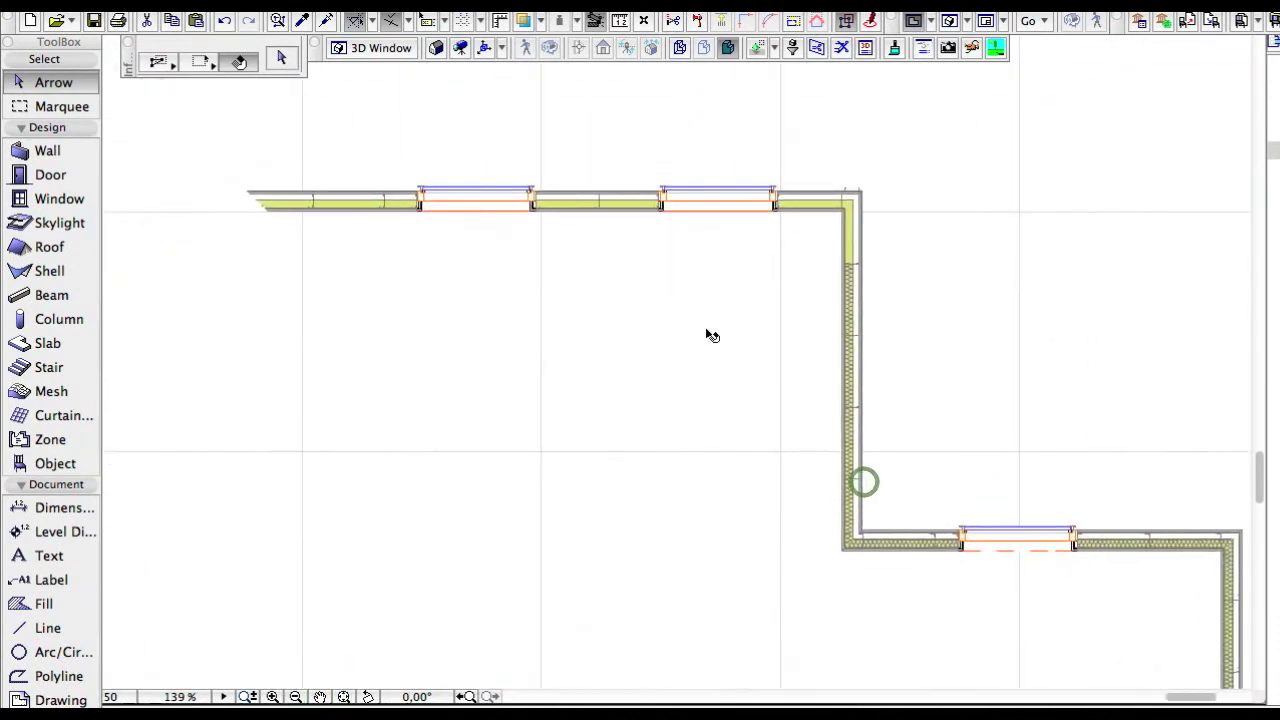
{"action": "left_click", "coordinate": [533, 195]}
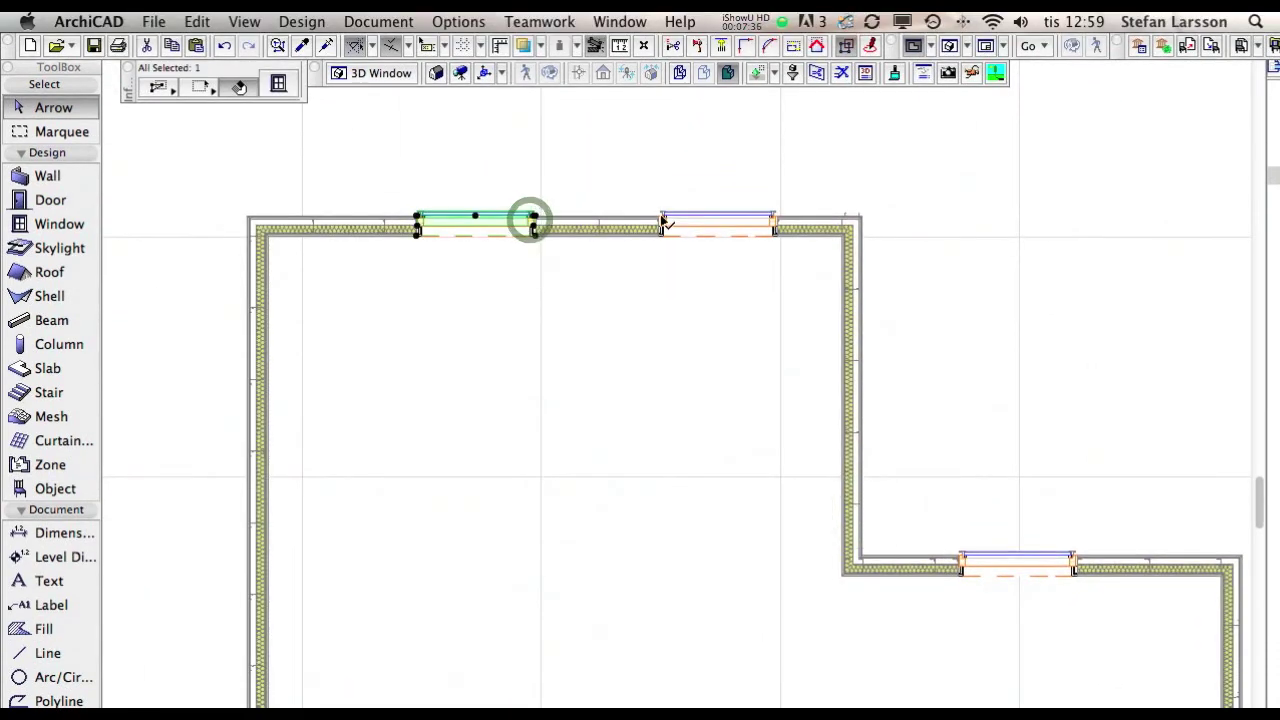
{"action": "left_click", "coordinate": [665, 222], "text": "shift"}
{"action": "key", "text": "super+t"}
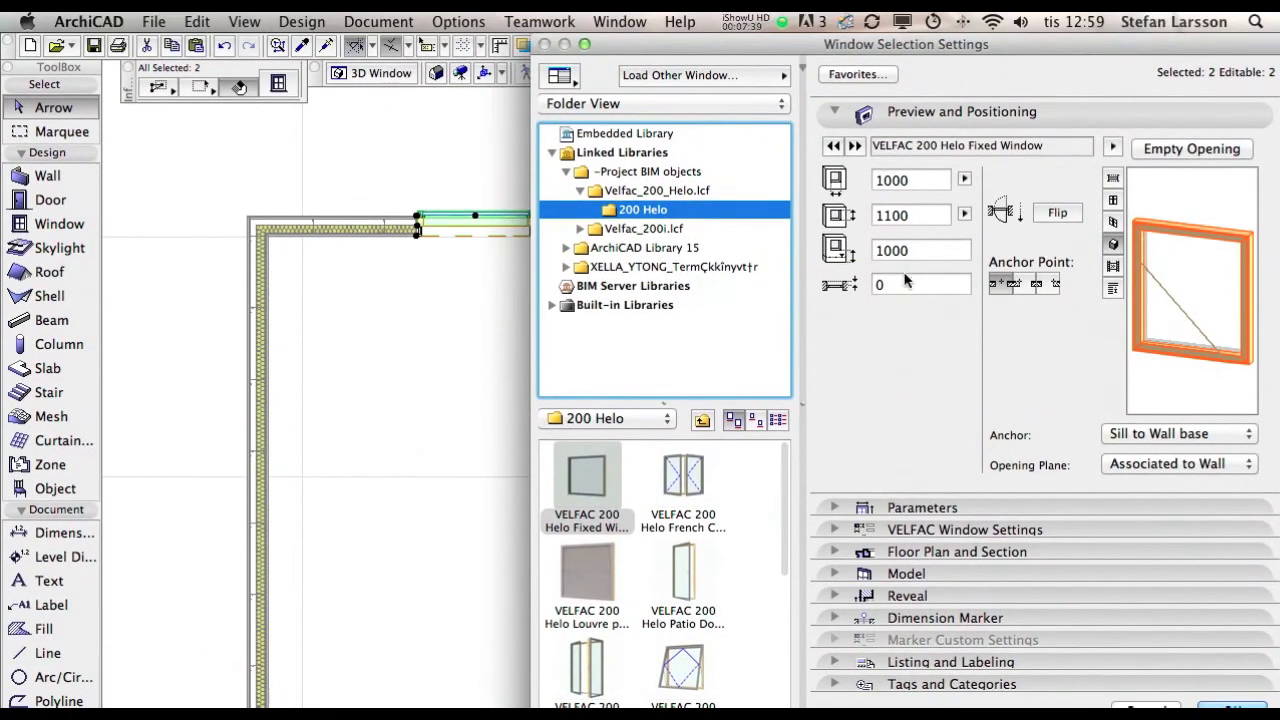
{"action": "left_click", "coordinate": [890, 284]}
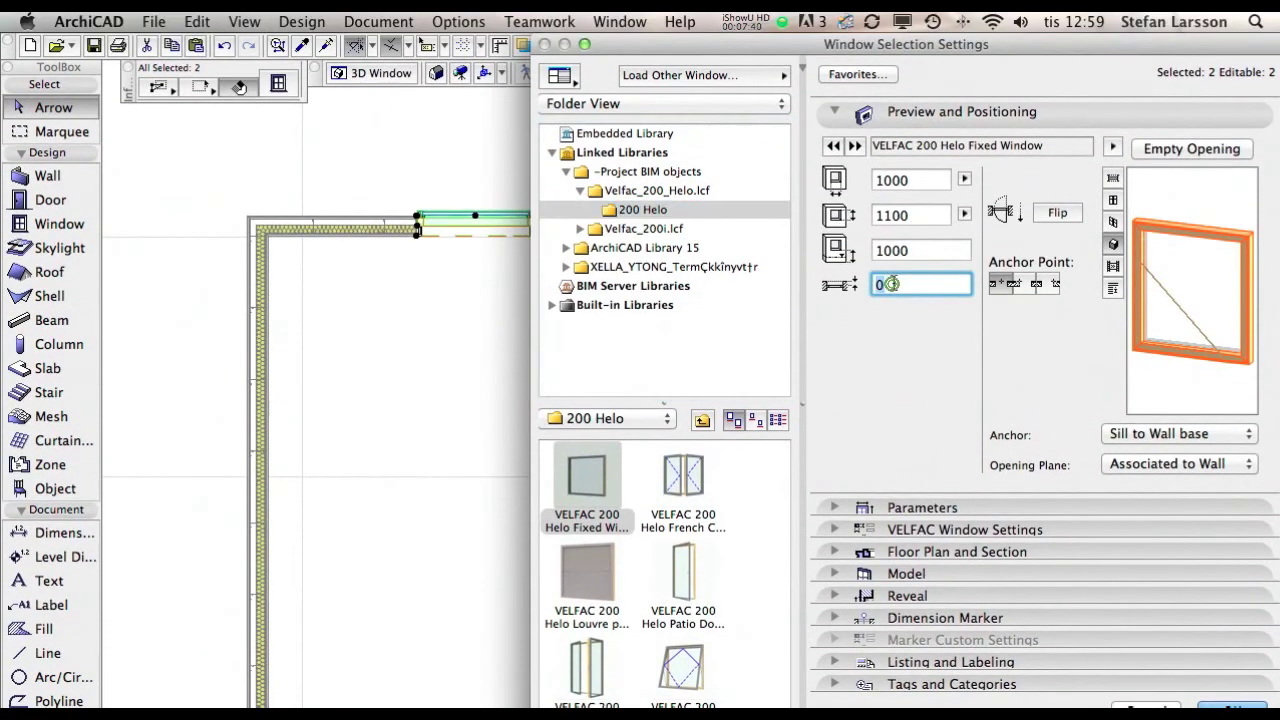
{"action": "type", "text": "500"}
{"action": "key", "text": "Return"}
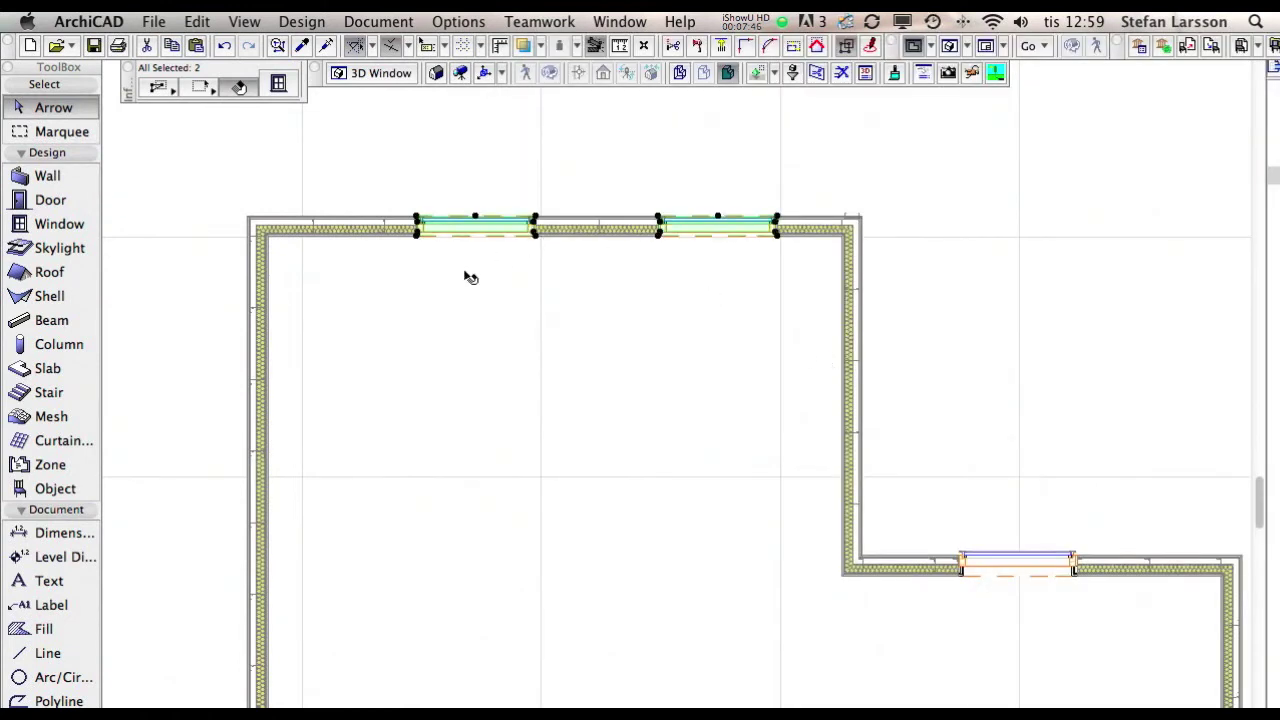
Step: Move both windows together along their wall towards the corner with the adjoining windowless wall
{"action": "key", "text": "super+d"}
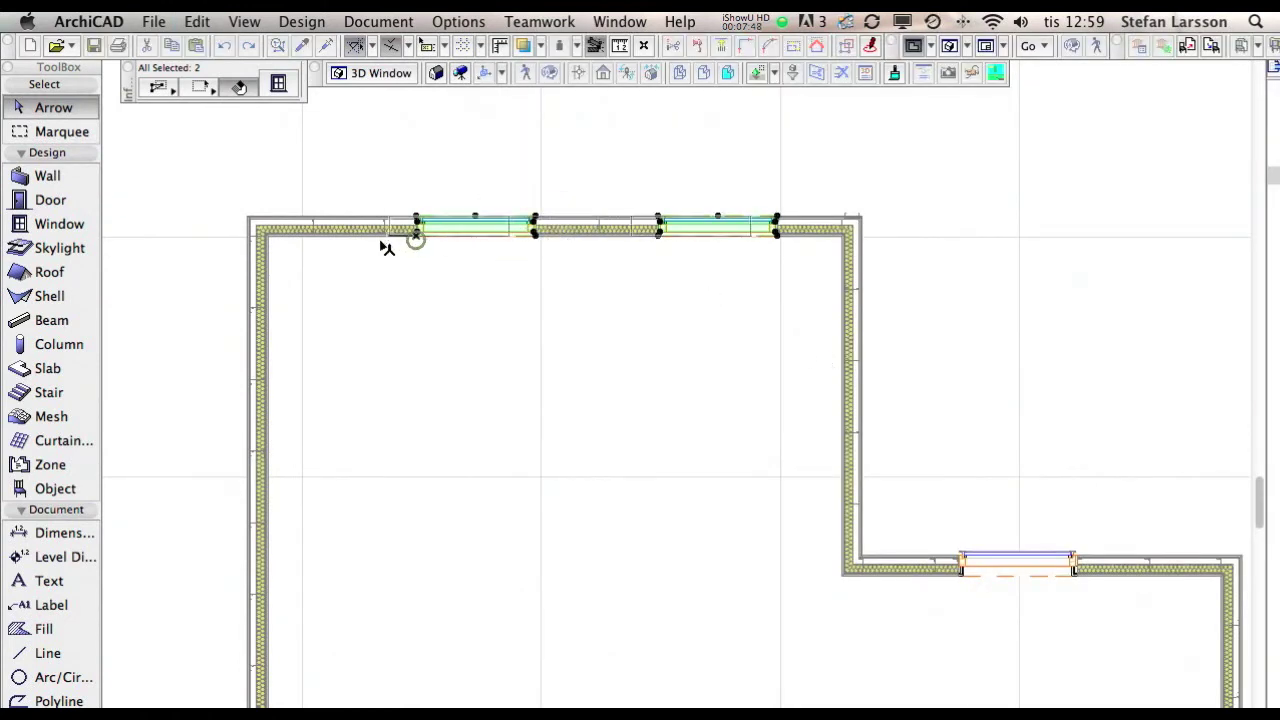
{"action": "left_click", "coordinate": [415, 230]}
{"action": "left_click", "coordinate": [335, 243]}
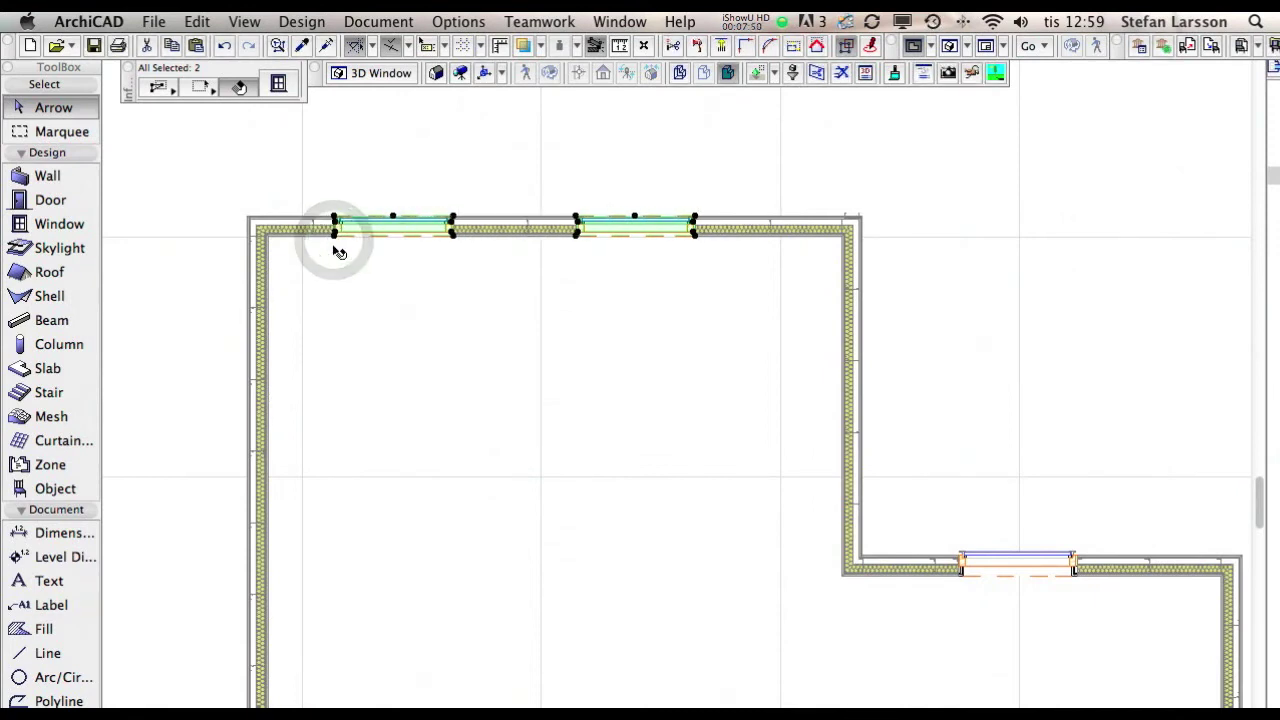
{"action": "left_click", "coordinate": [712, 142]}
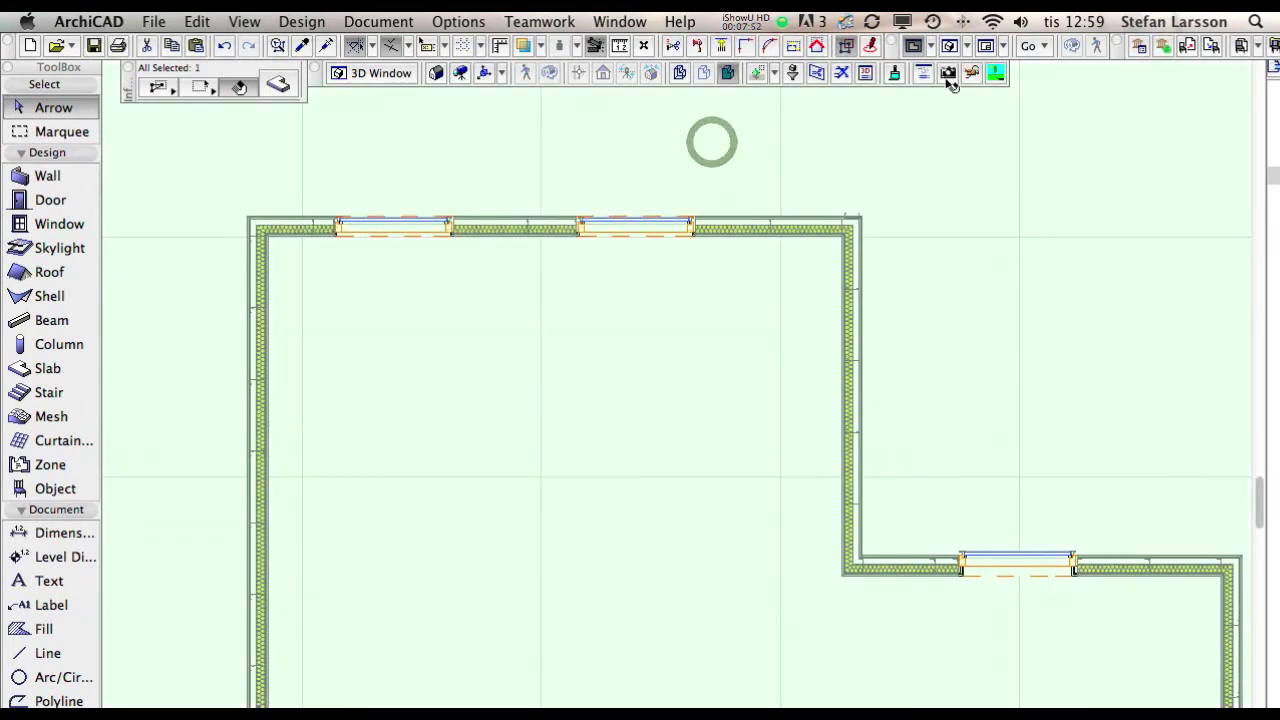
Step: Open the house in 3D and examine how the Norgips profiles follow the moved windows and meet at the corner
{"action": "left_click", "coordinate": [949, 45]}
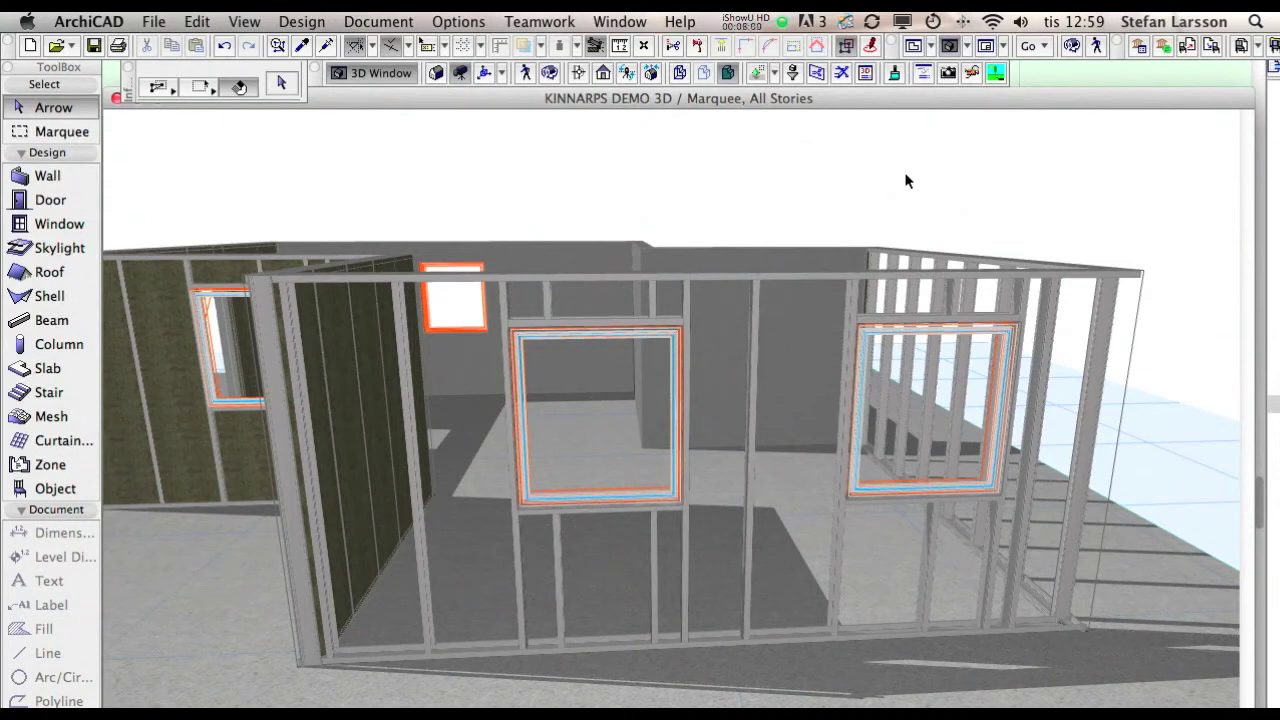
{"action": "left_click", "coordinate": [975, 177]}
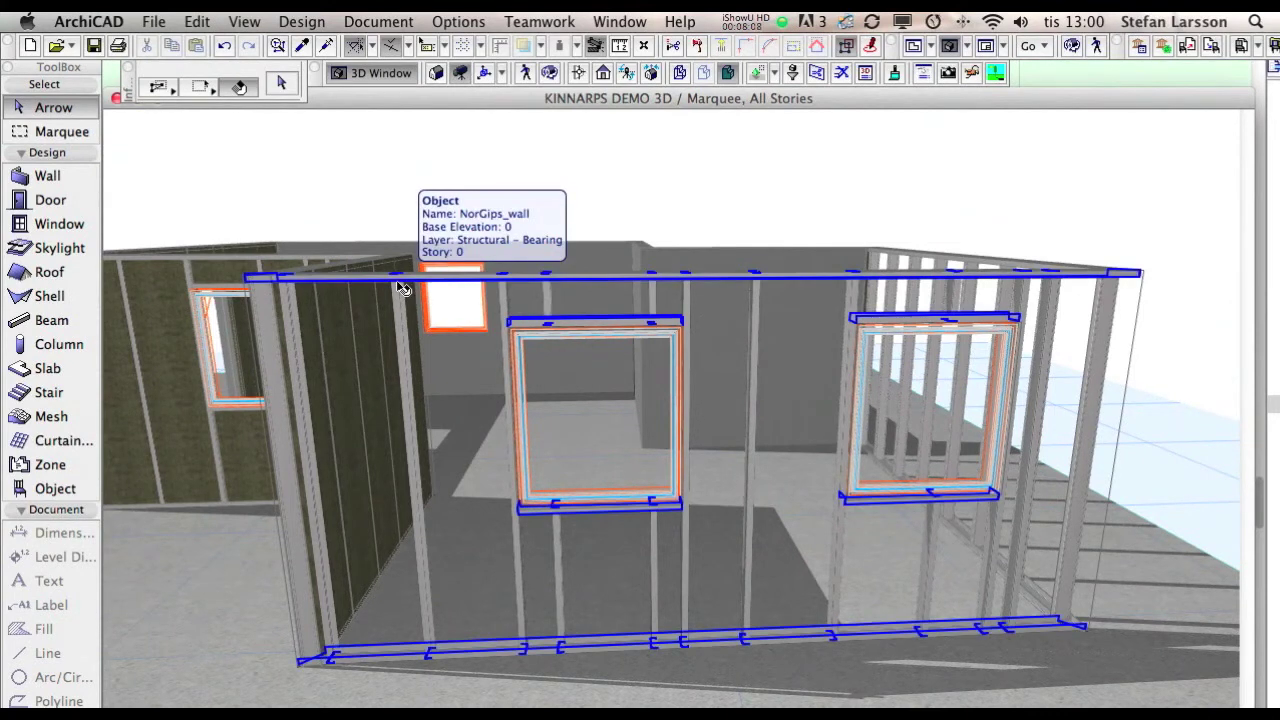
{"action": "left_click", "coordinate": [745, 189]}
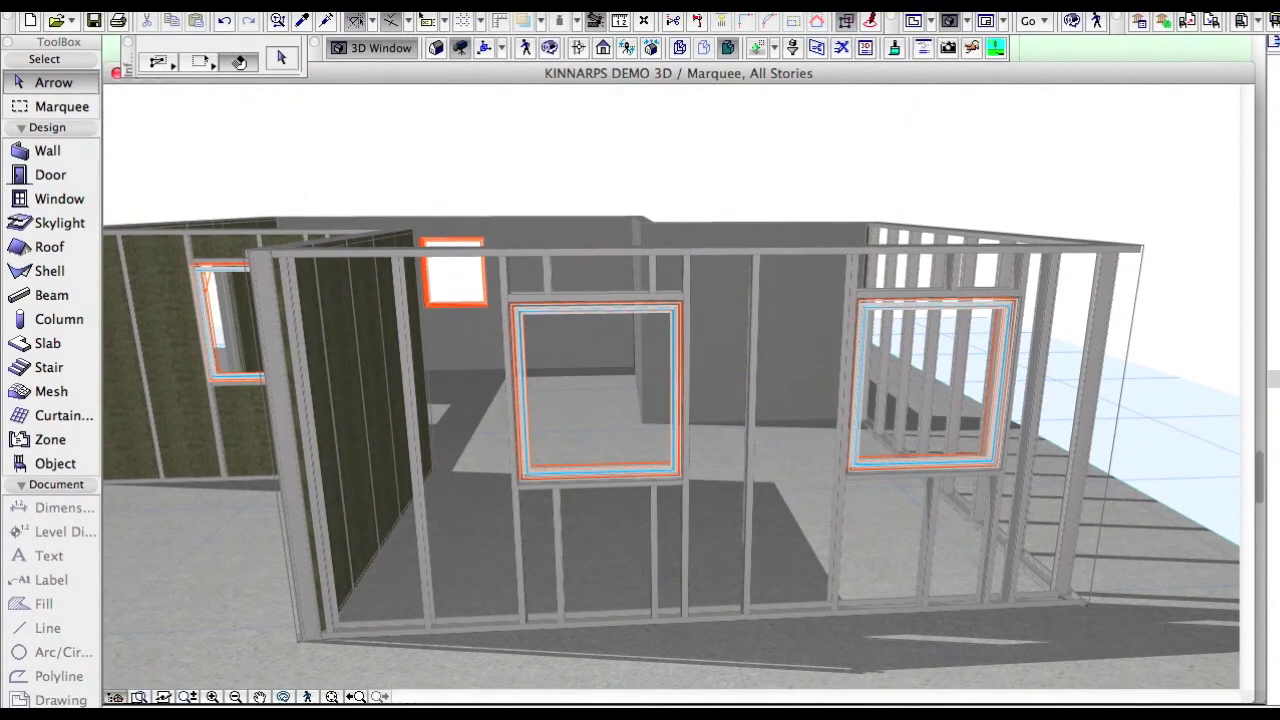
{"action": "left_click", "coordinate": [283, 697]}
{"action": "left_click_drag", "start_coordinate": [798, 378], "coordinate": [569, 449]}
{"action": "left_click_drag", "start_coordinate": [690, 485], "coordinate": [609, 463]}
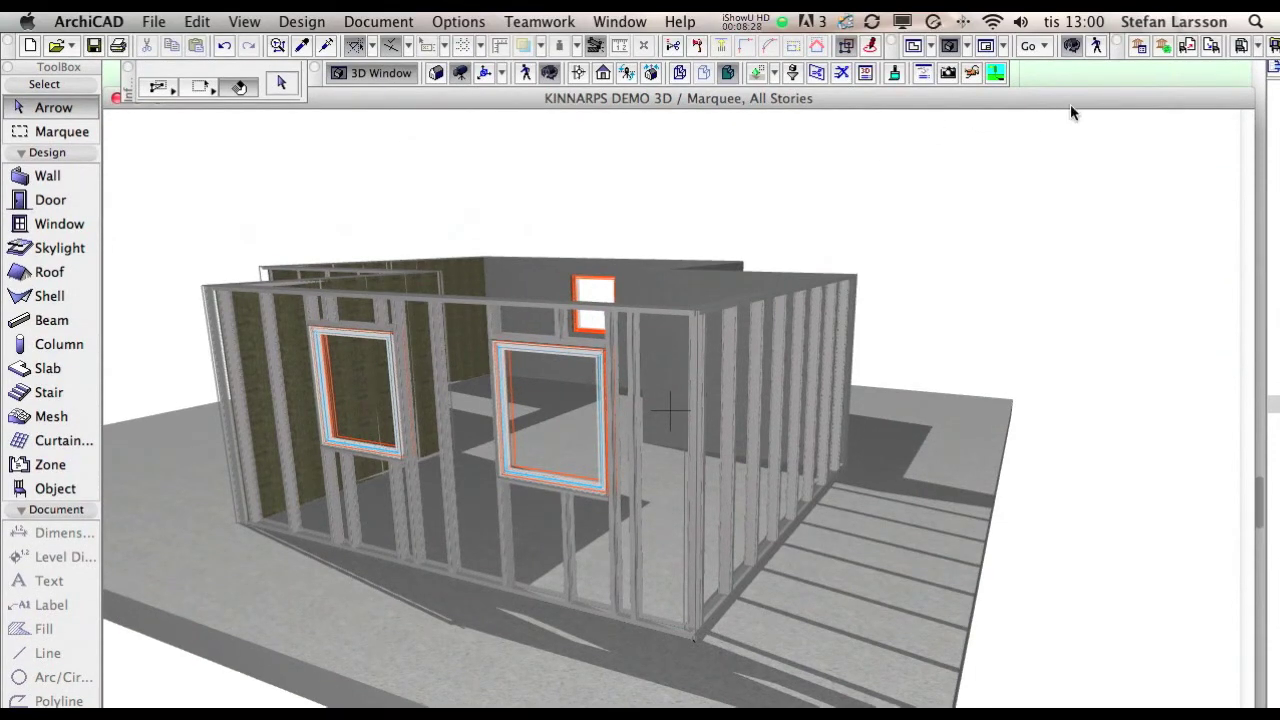
Step: Return to the floor plan, fit the whole plan in view and remove the marquee around the small house
{"action": "left_click", "coordinate": [912, 46]}
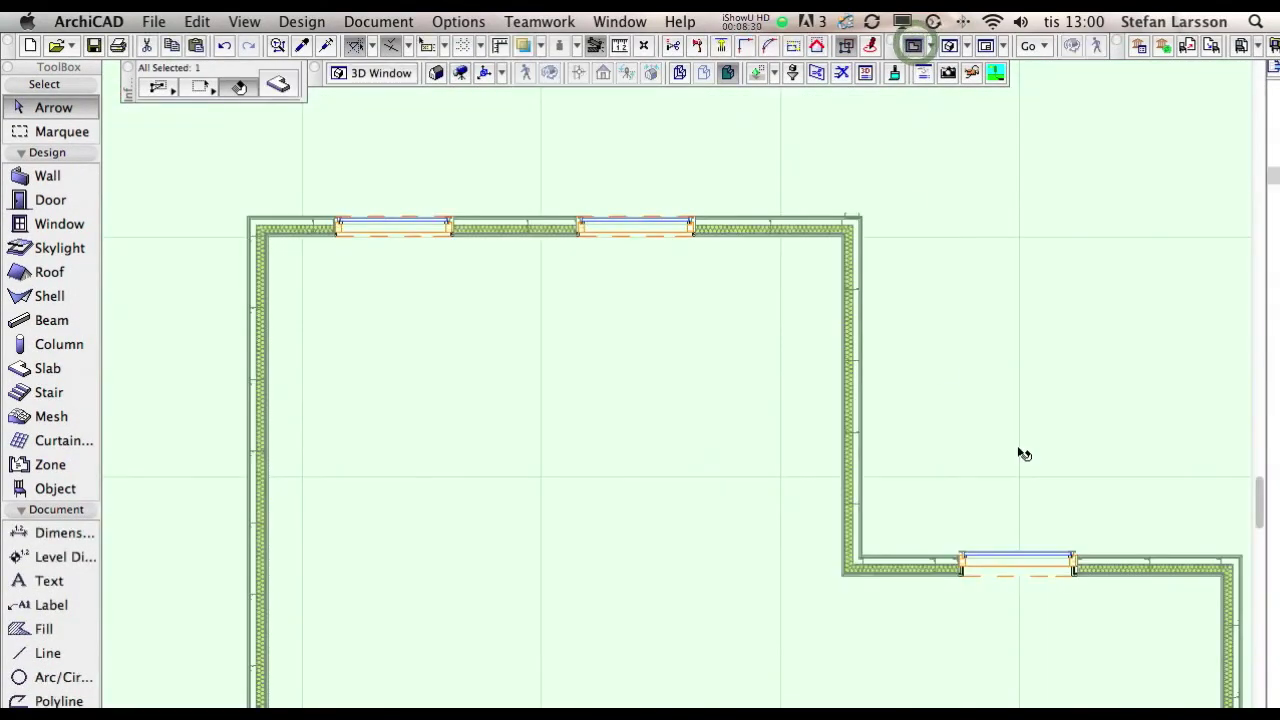
{"action": "left_click", "coordinate": [1273, 68]}
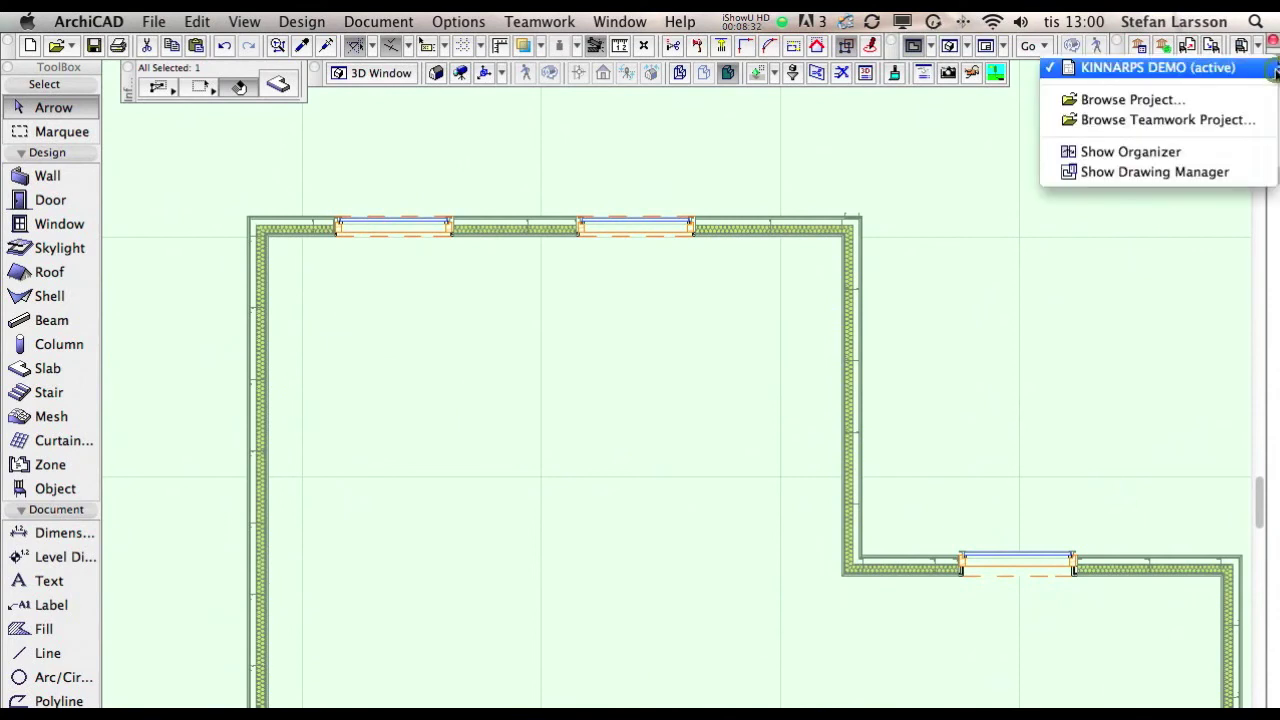
{"action": "left_click", "coordinate": [1128, 294]}
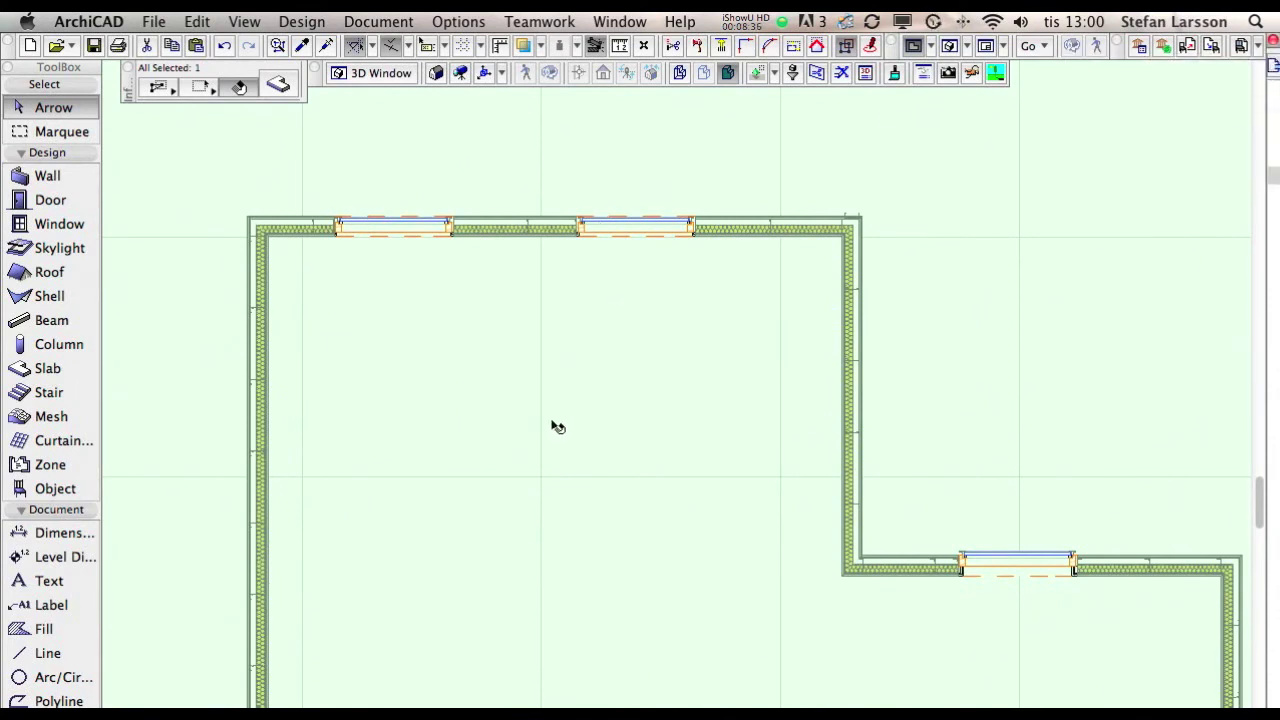
{"action": "scroll", "coordinate": [521, 548], "scroll_direction": "down", "scroll_amount": 3}
{"action": "scroll", "coordinate": [518, 522], "scroll_direction": "down", "scroll_amount": 2}
{"action": "left_click", "coordinate": [626, 229]}
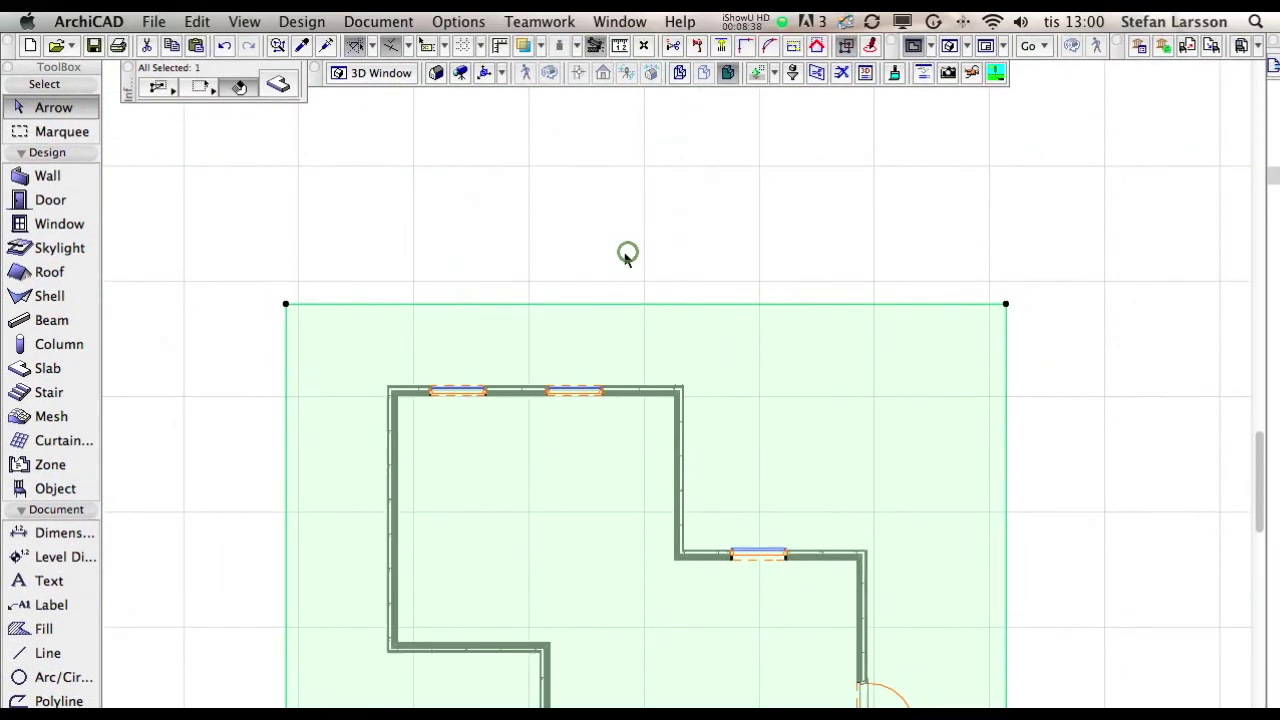
{"action": "left_click", "coordinate": [598, 257]}
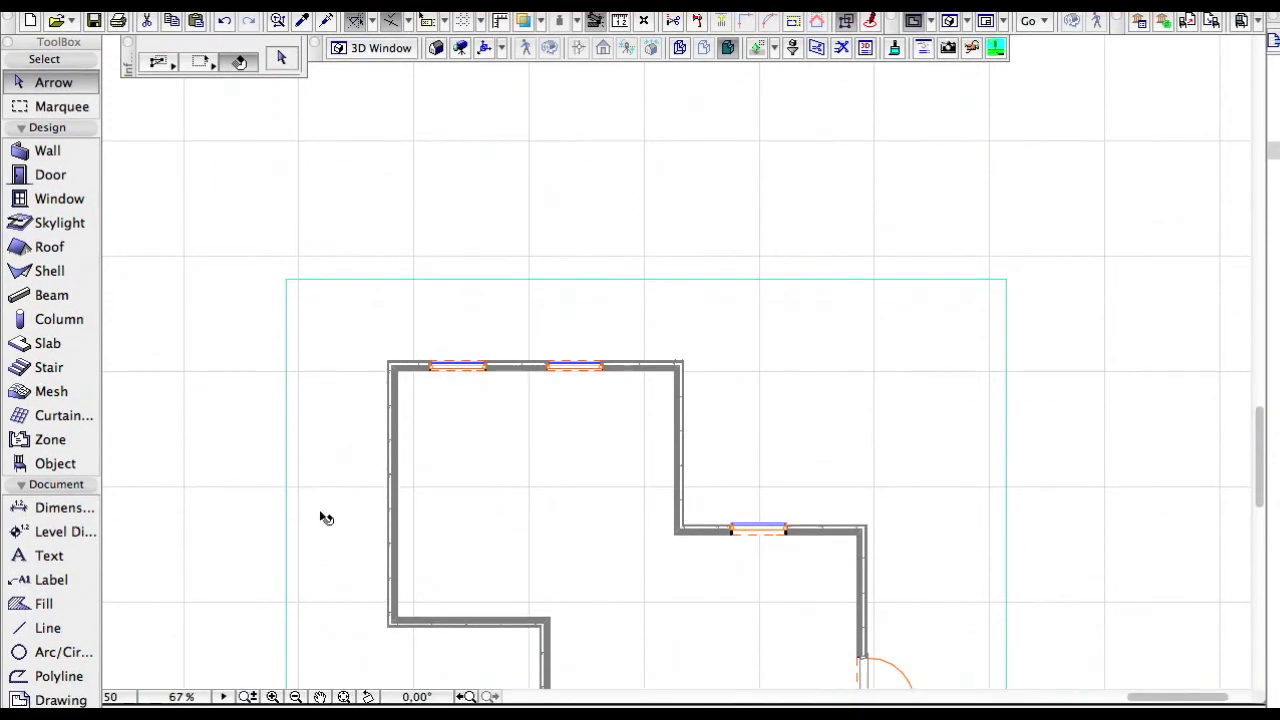
{"action": "left_click", "coordinate": [24, 106]}
{"action": "left_click", "coordinate": [186, 185]}
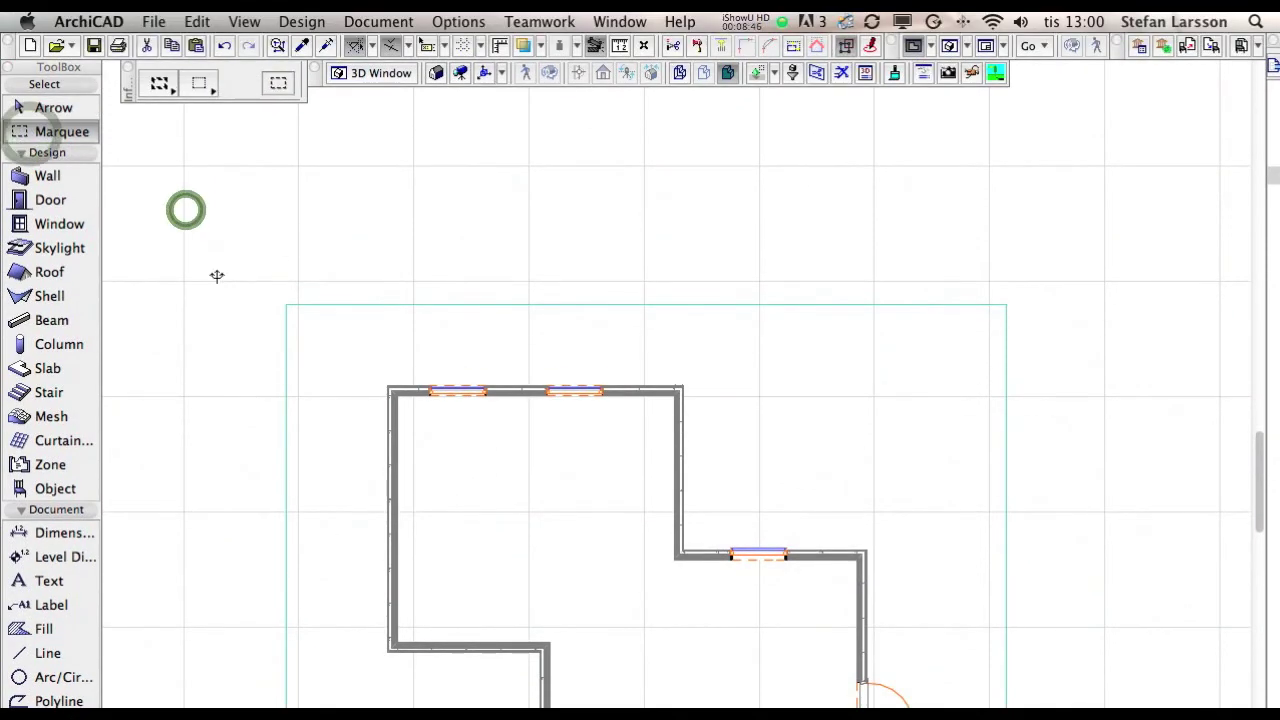
{"action": "left_click", "coordinate": [343, 696]}
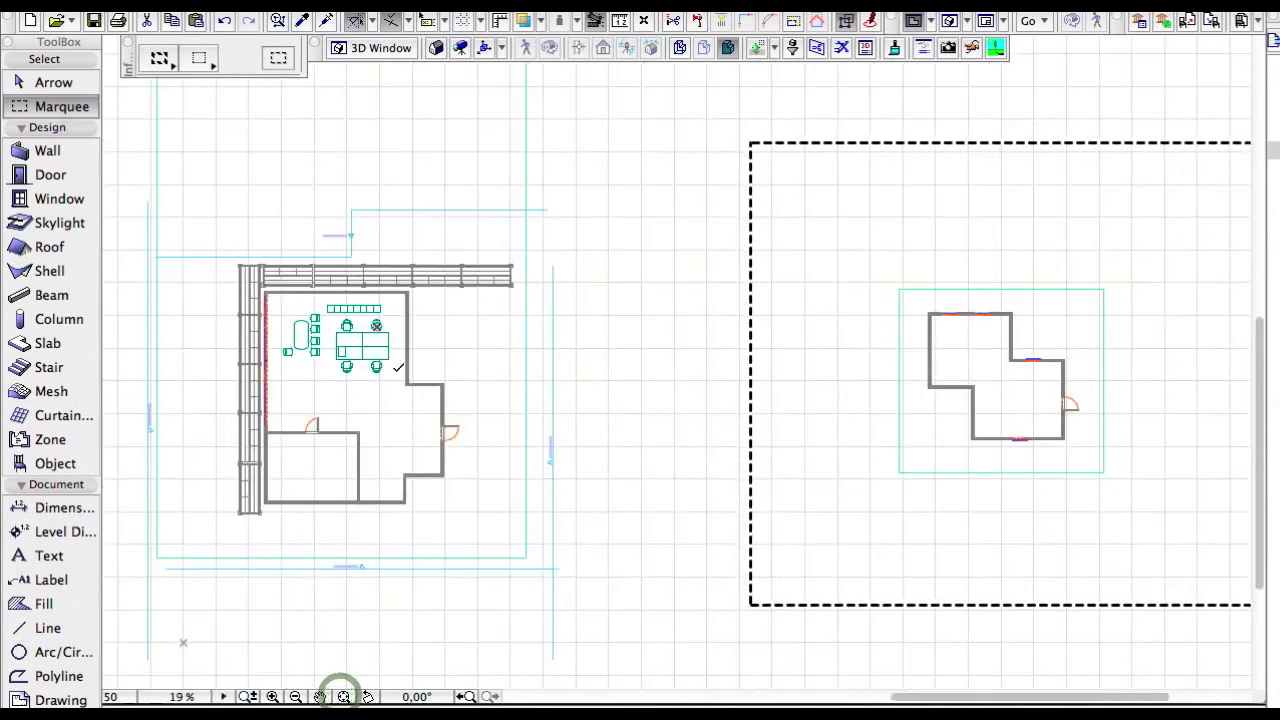
{"action": "left_click", "coordinate": [660, 358]}
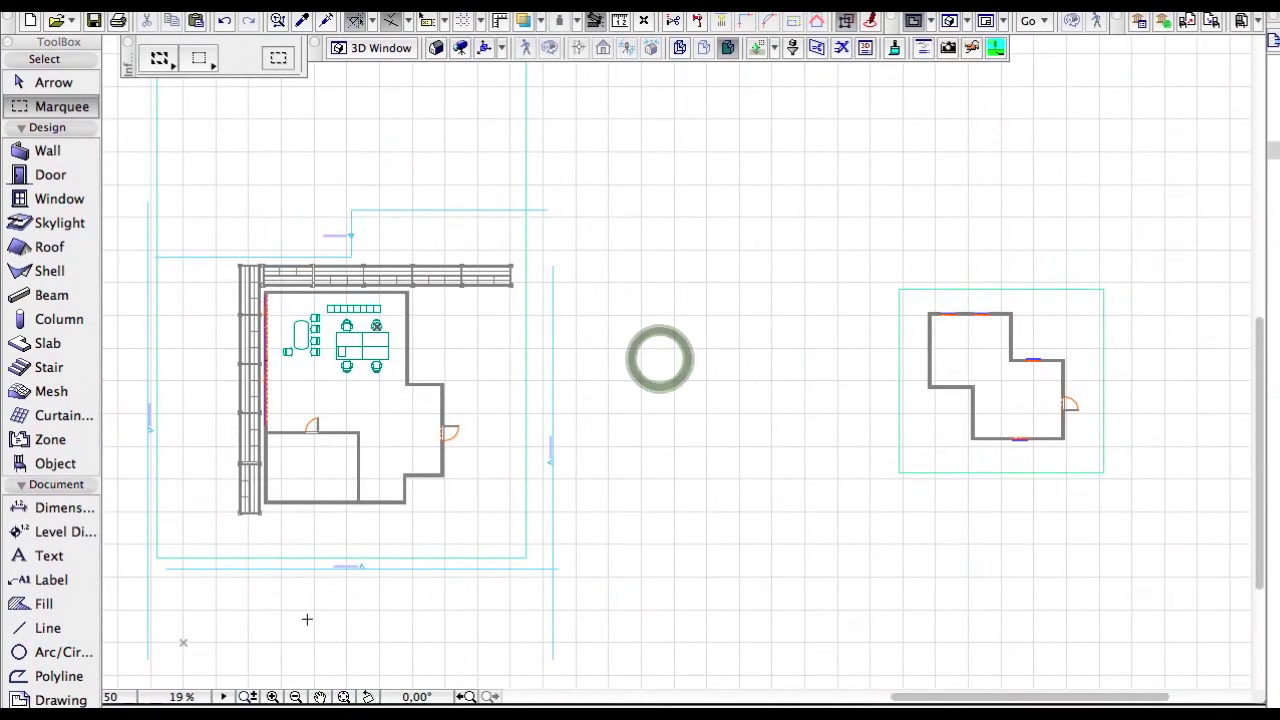
Step: Delete the entire small demo house with its surrounding slab from the floor plan and fit the remaining building in view
{"action": "left_click", "coordinate": [53, 82]}
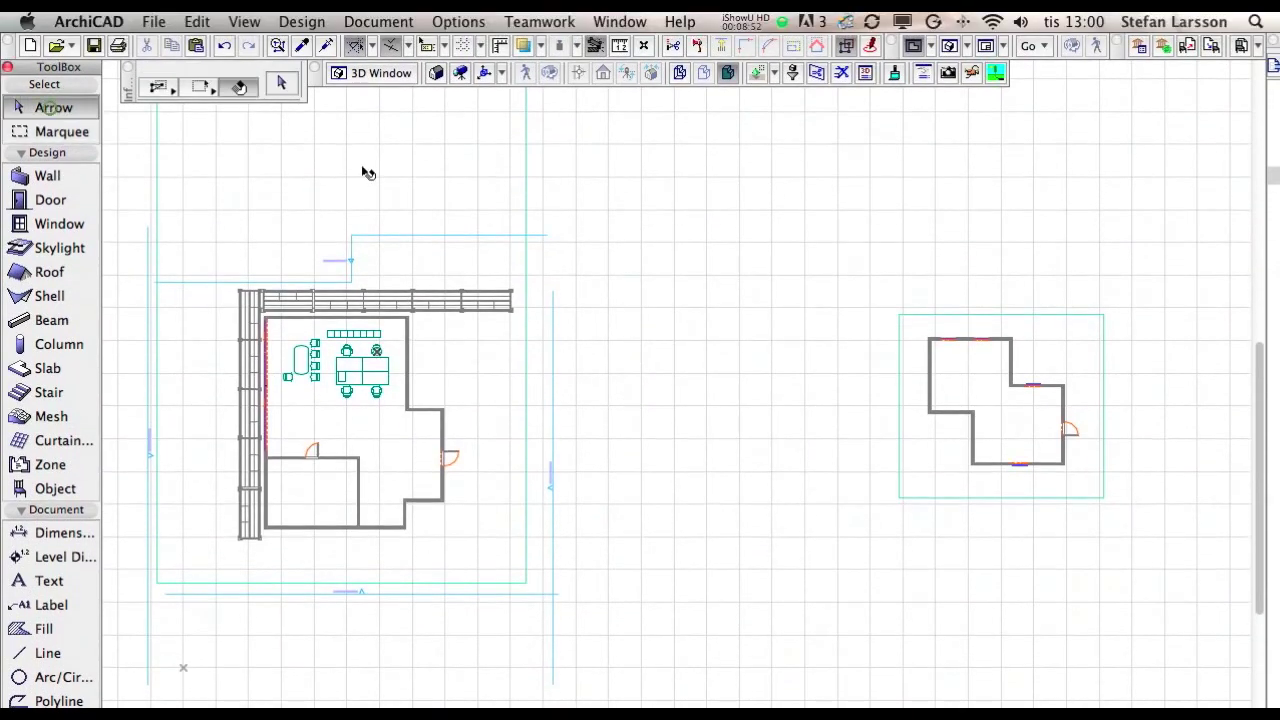
{"action": "left_click_drag", "start_coordinate": [872, 284], "coordinate": [1089, 567]}
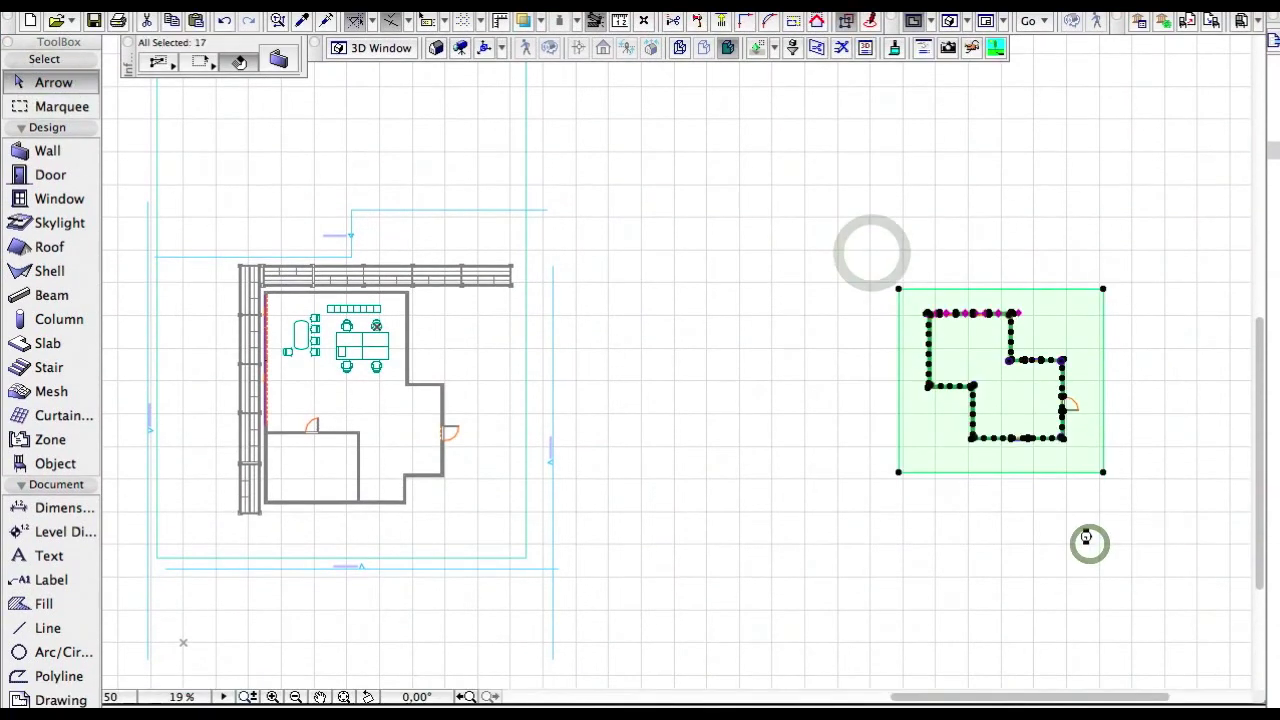
{"action": "key", "text": "Delete"}
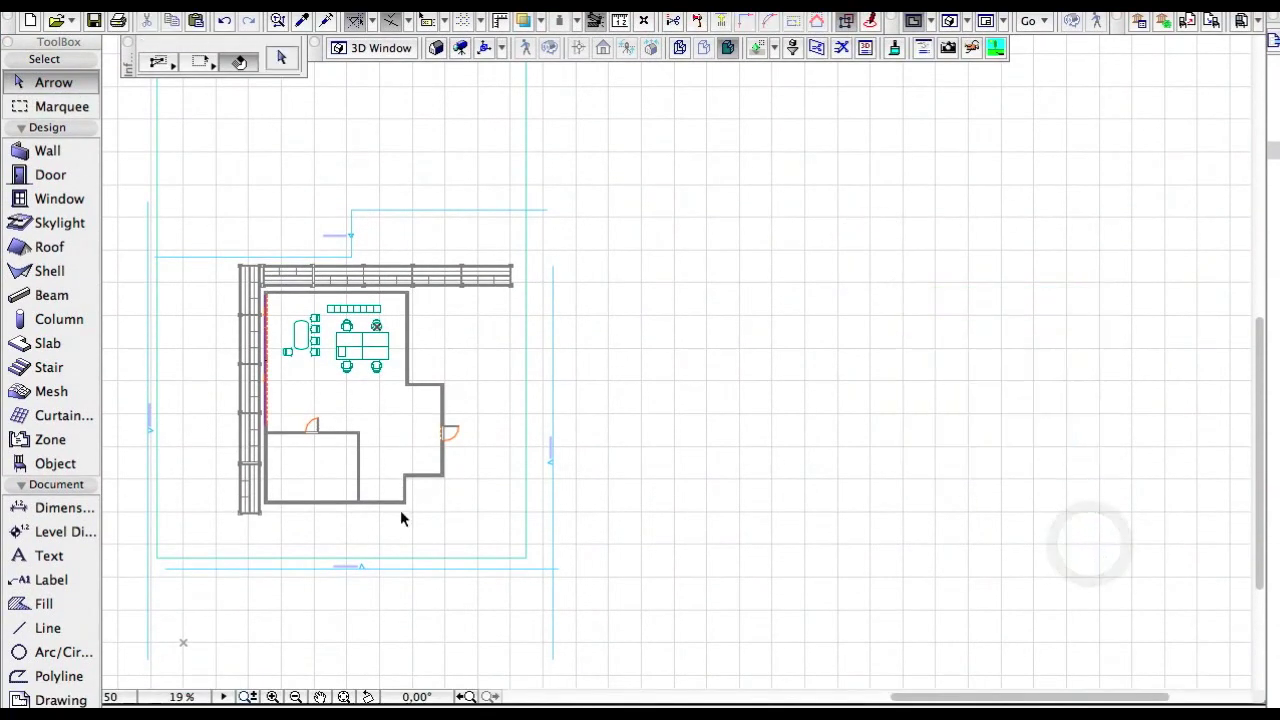
{"action": "left_click", "coordinate": [343, 697]}
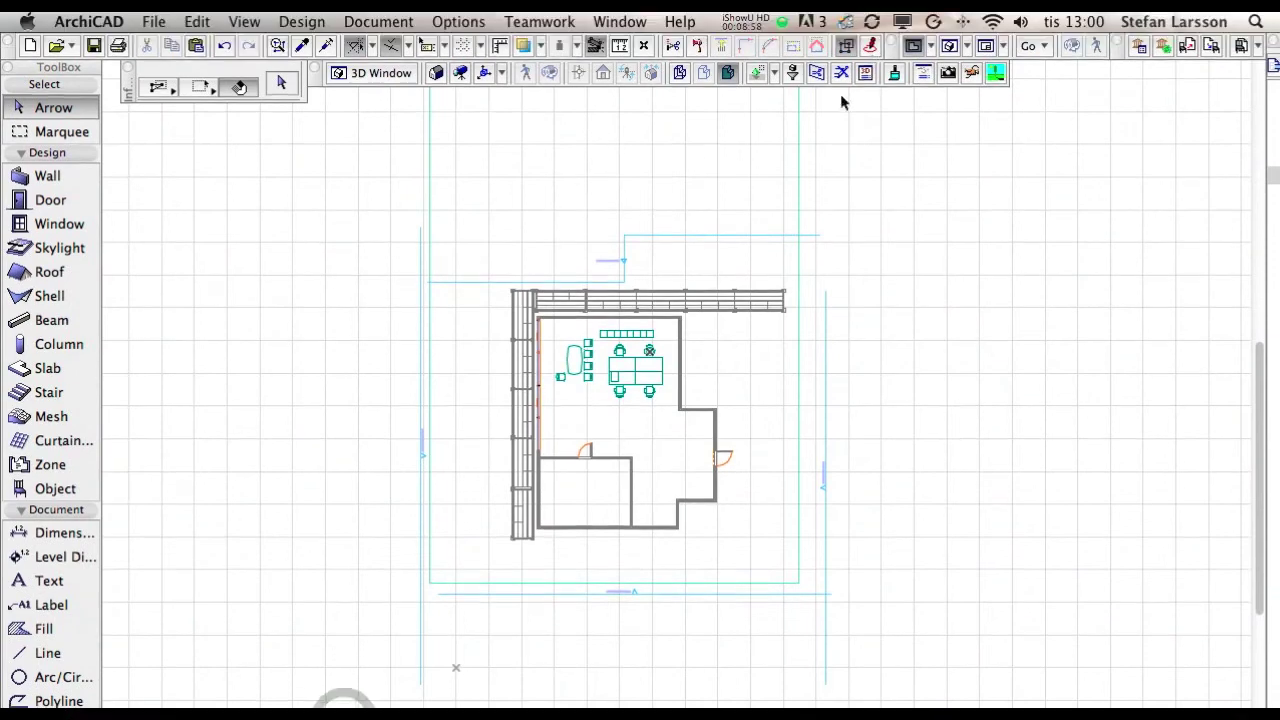
Step: Open the whole model in 3D and examine the scaffolding, glazed facade and wall framing of the three-storey building from outside
{"action": "left_click", "coordinate": [950, 47]}
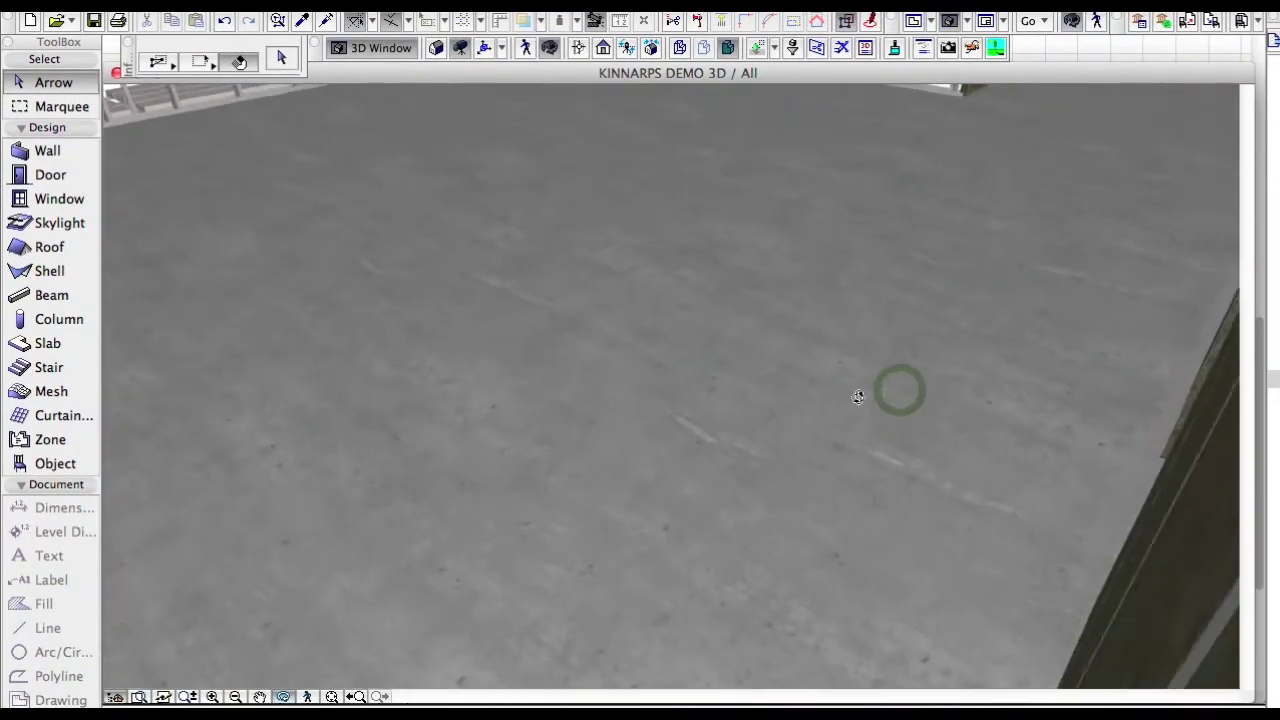
{"action": "left_click_drag", "start_coordinate": [858, 397], "coordinate": [852, 195]}
{"action": "scroll", "coordinate": [744, 354], "scroll_direction": "down", "scroll_amount": 8}
{"action": "left_click_drag", "start_coordinate": [660, 585], "coordinate": [840, 615]}
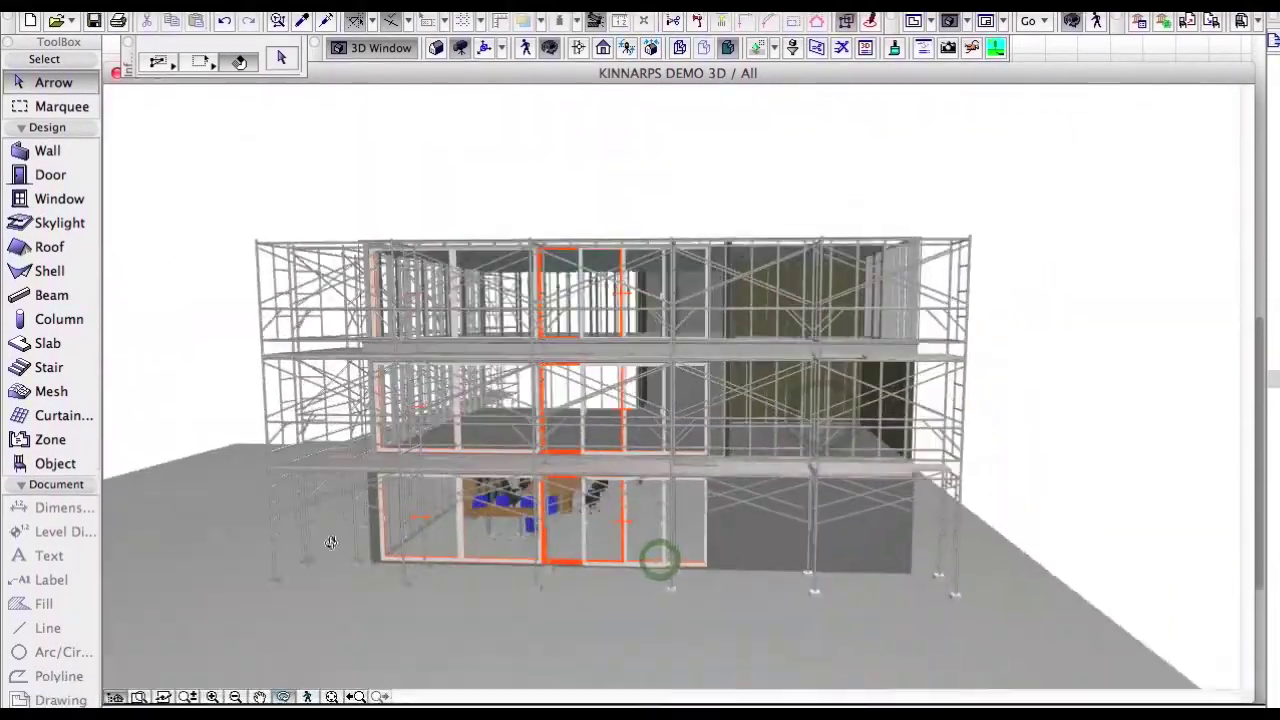
{"action": "left_click_drag", "start_coordinate": [331, 568], "coordinate": [420, 534]}
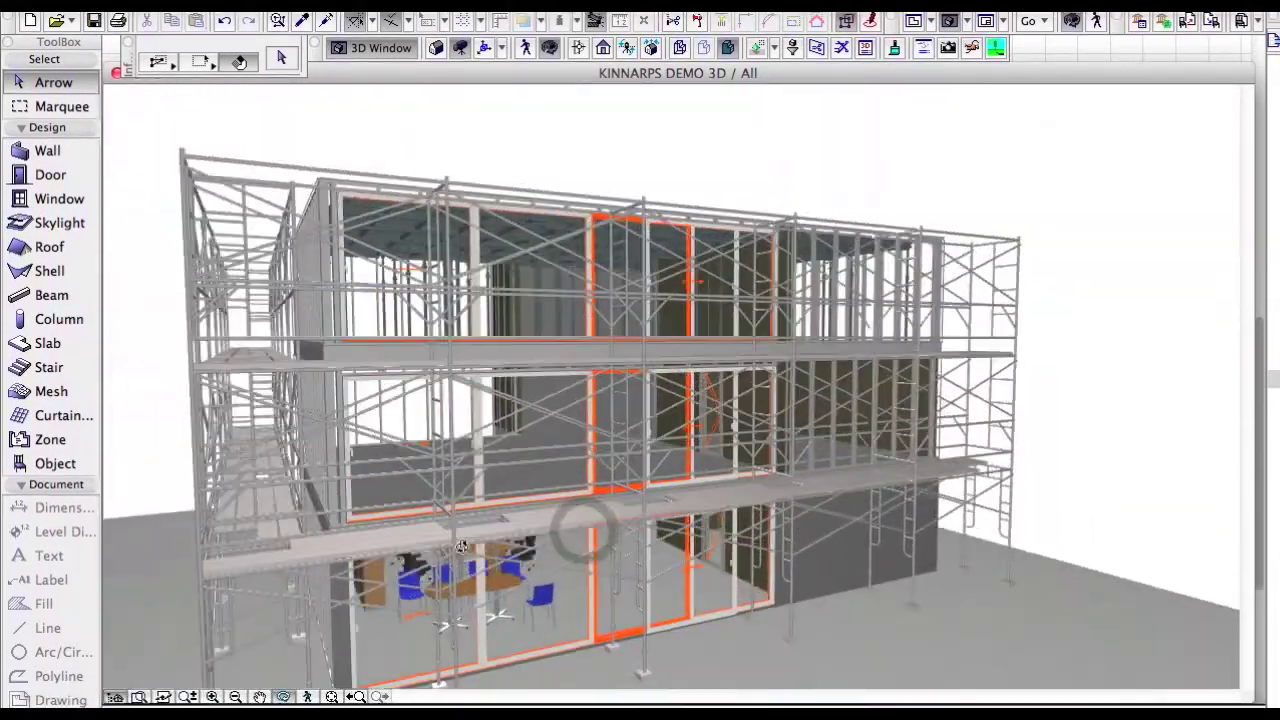
{"action": "left_click_drag", "start_coordinate": [226, 538], "coordinate": [419, 584]}
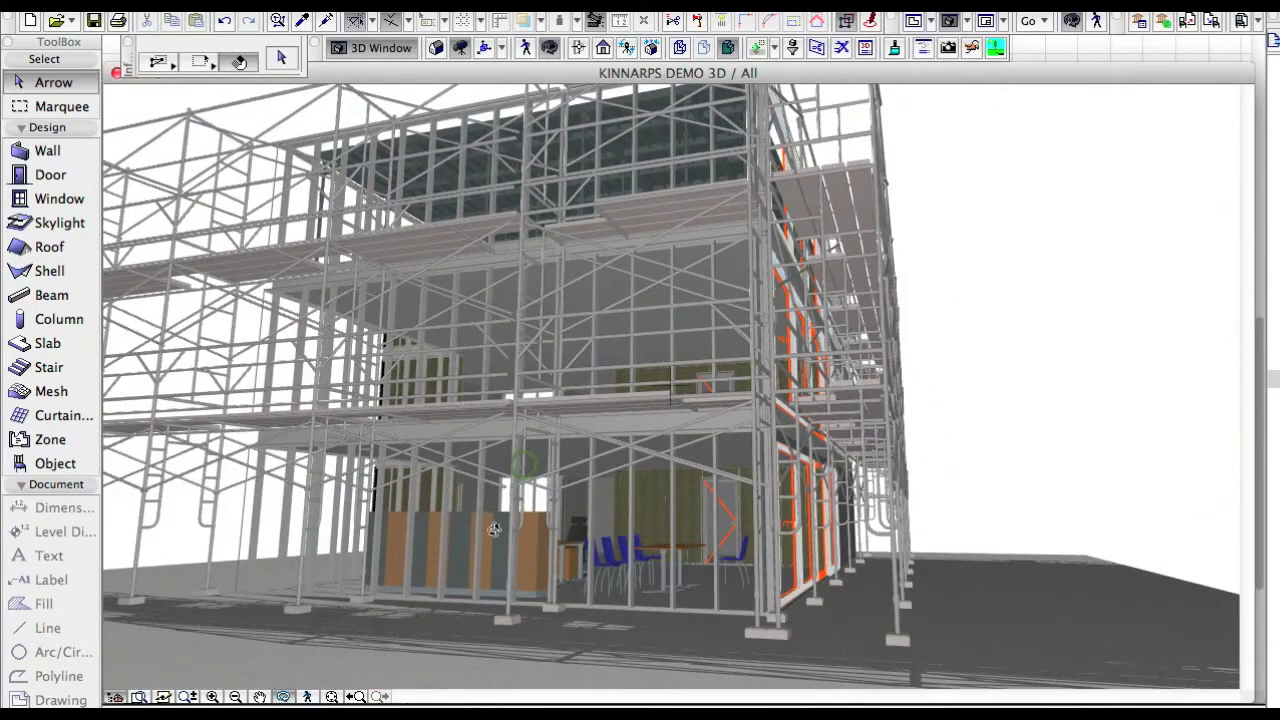
{"action": "left_click_drag", "start_coordinate": [525, 480], "coordinate": [510, 532]}
{"action": "left_click_drag", "start_coordinate": [788, 506], "coordinate": [400, 470]}
{"action": "left_click_drag", "start_coordinate": [1032, 490], "coordinate": [914, 535]}
{"action": "scroll", "coordinate": [914, 535], "scroll_direction": "down", "scroll_amount": 5}
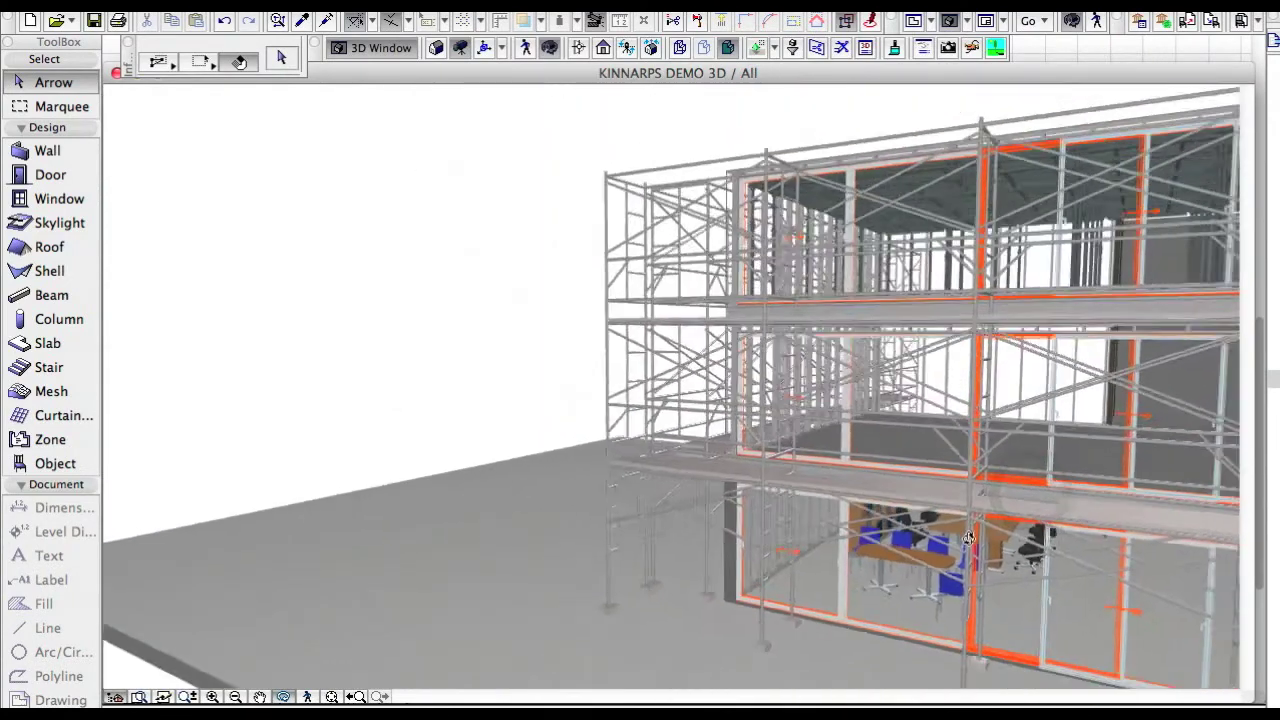
{"action": "key", "text": "Up"}
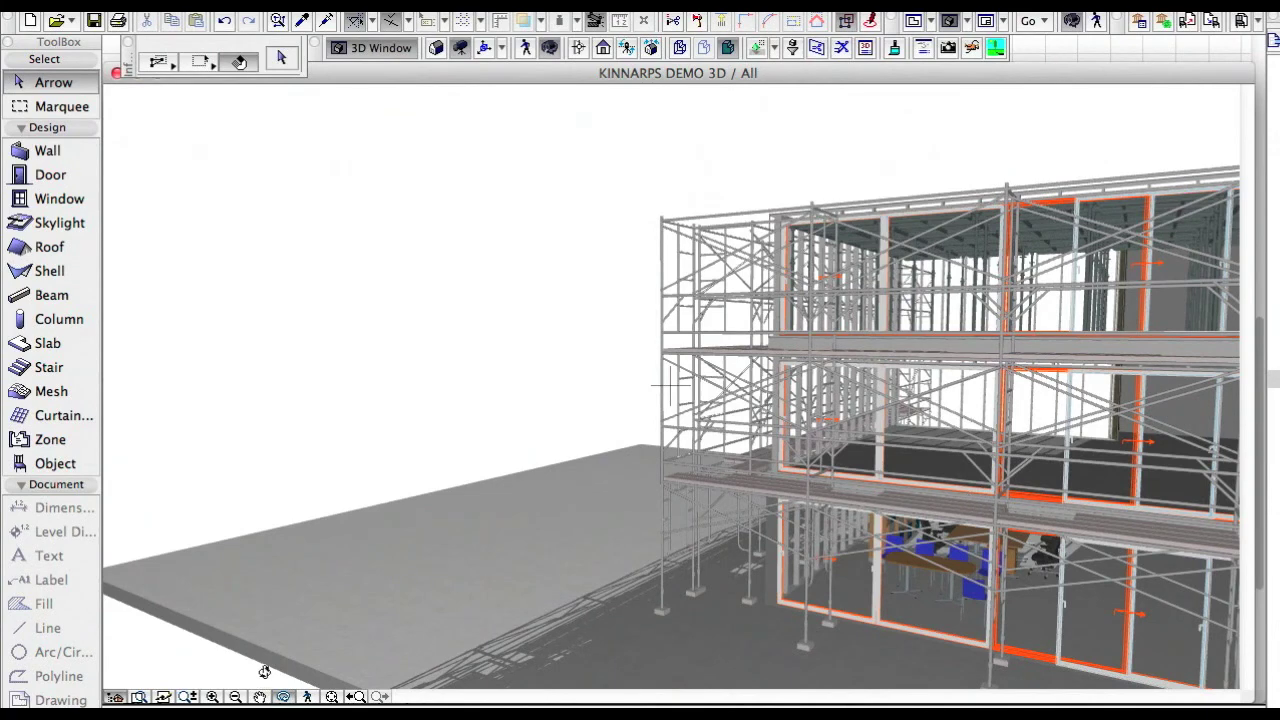
{"action": "left_click_drag", "start_coordinate": [1047, 449], "coordinate": [895, 464]}
{"action": "scroll", "coordinate": [695, 442], "scroll_direction": "down", "scroll_amount": 2}
{"action": "scroll", "coordinate": [695, 442], "scroll_direction": "down", "scroll_amount": 1}
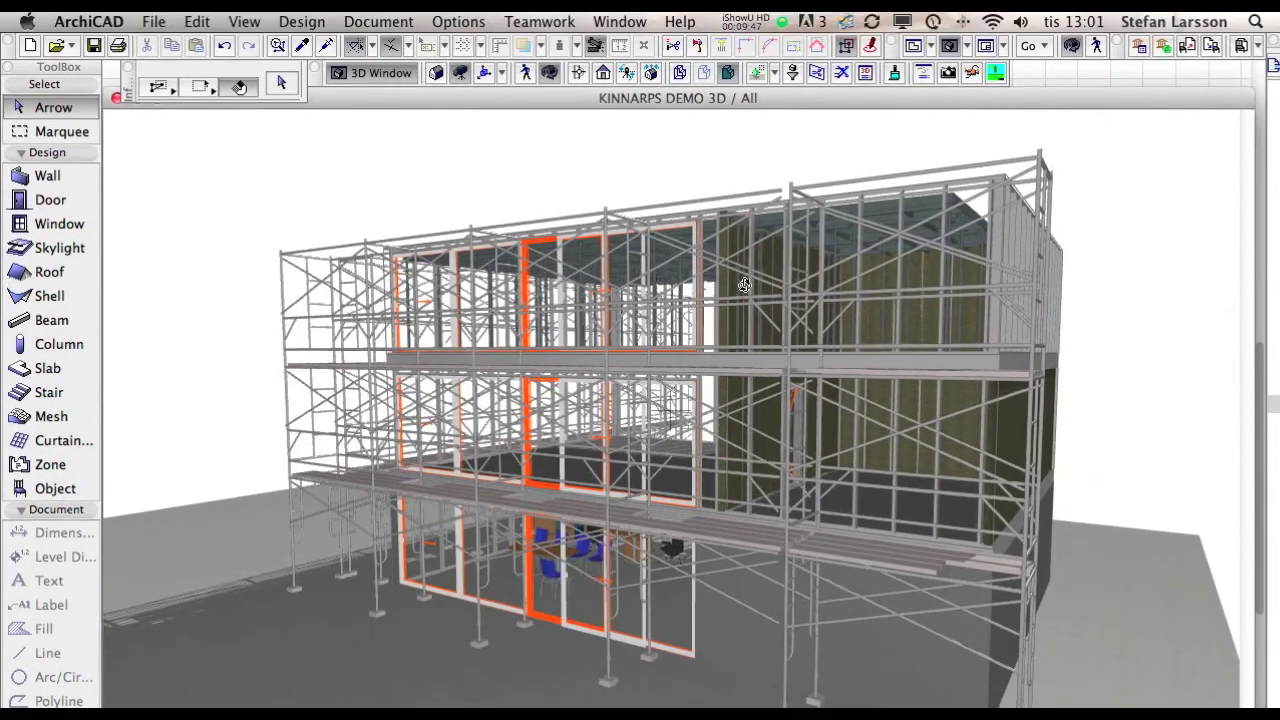
Step: Examine the three-storey building from above and around its unscaffolded side, inspecting the slab, exposed studs, insulation and boards
{"action": "left_click_drag", "start_coordinate": [740, 218], "coordinate": [950, 267]}
{"action": "scroll", "coordinate": [866, 177], "scroll_direction": "up", "scroll_amount": 1}
{"action": "scroll", "coordinate": [866, 177], "scroll_direction": "down", "scroll_amount": 8}
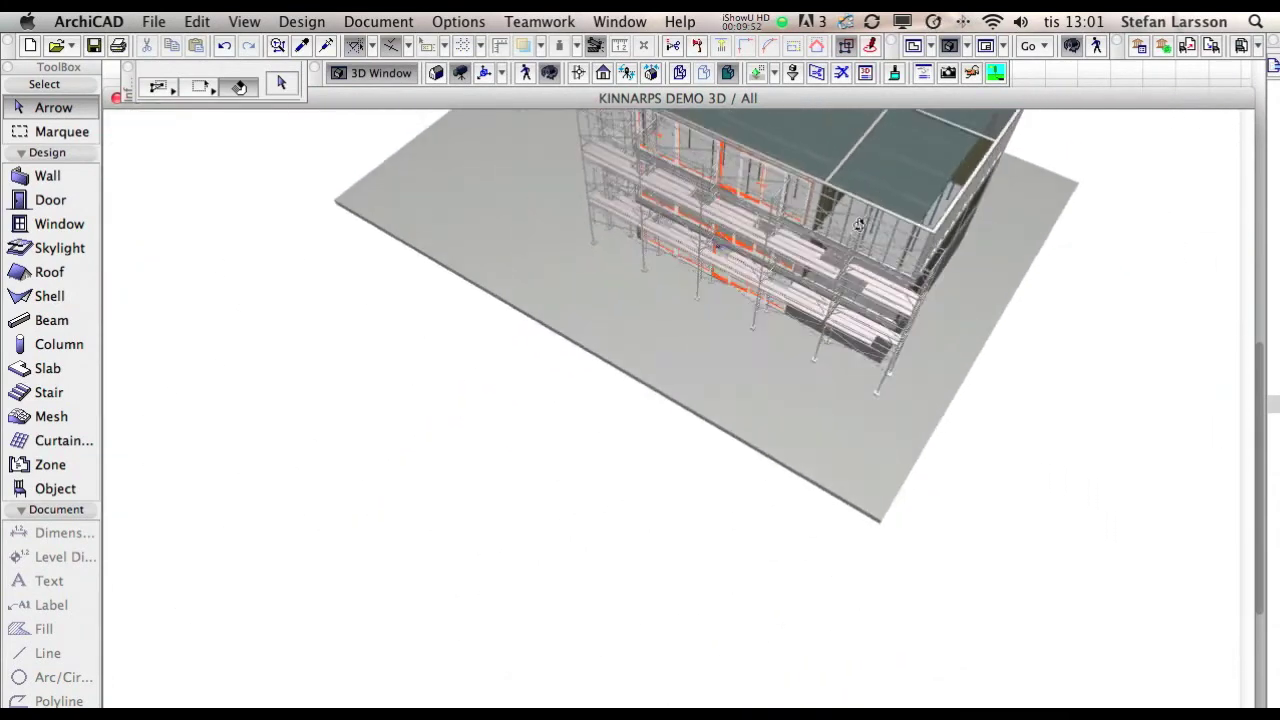
{"action": "scroll", "coordinate": [850, 188], "scroll_direction": "up", "scroll_amount": 3}
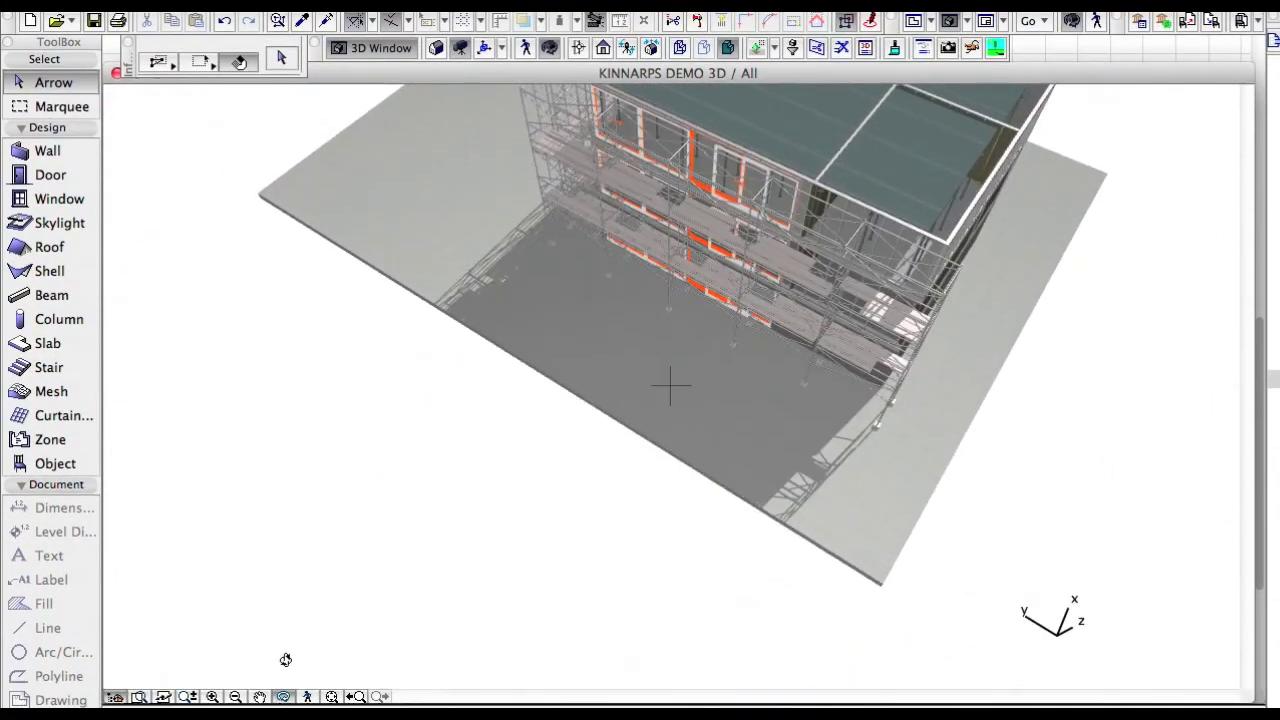
{"action": "left_click_drag", "start_coordinate": [832, 164], "coordinate": [740, 371]}
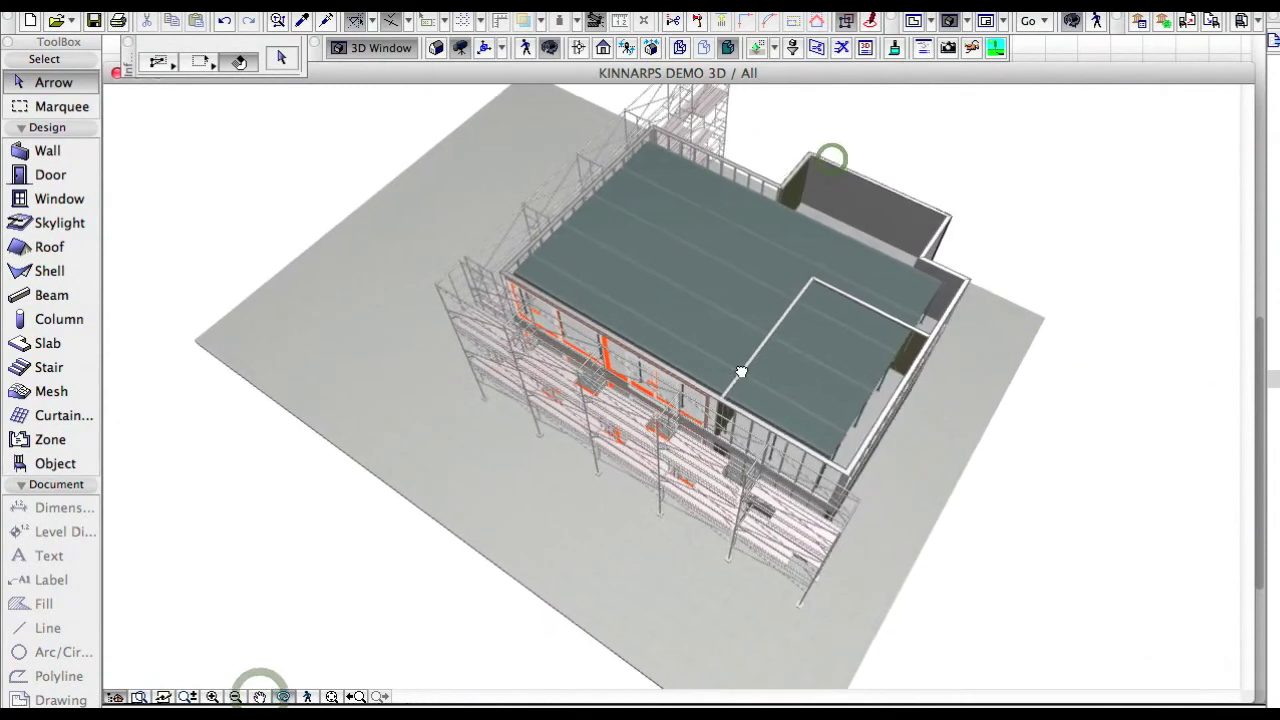
{"action": "scroll", "coordinate": [795, 332], "scroll_direction": "down", "scroll_amount": 1}
{"action": "scroll", "coordinate": [795, 332], "scroll_direction": "up", "scroll_amount": 3}
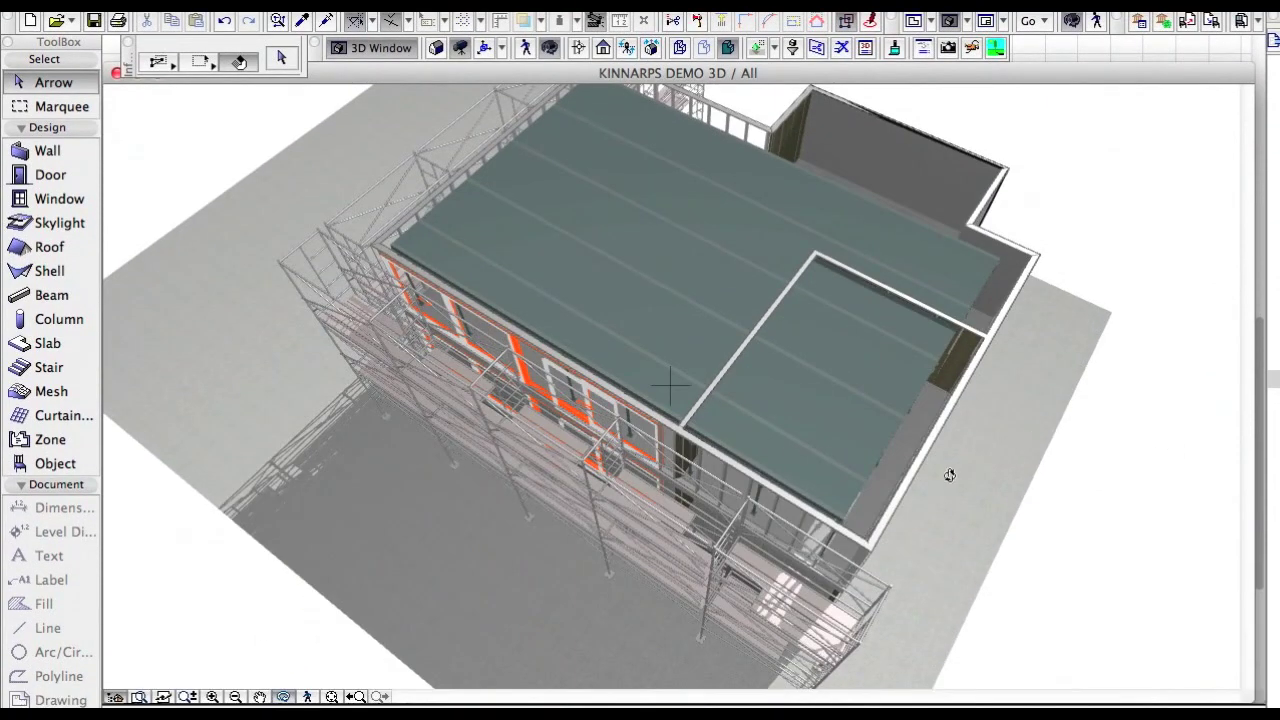
{"action": "left_click_drag", "start_coordinate": [949, 475], "coordinate": [636, 383]}
{"action": "left_click_drag", "start_coordinate": [1062, 486], "coordinate": [812, 453]}
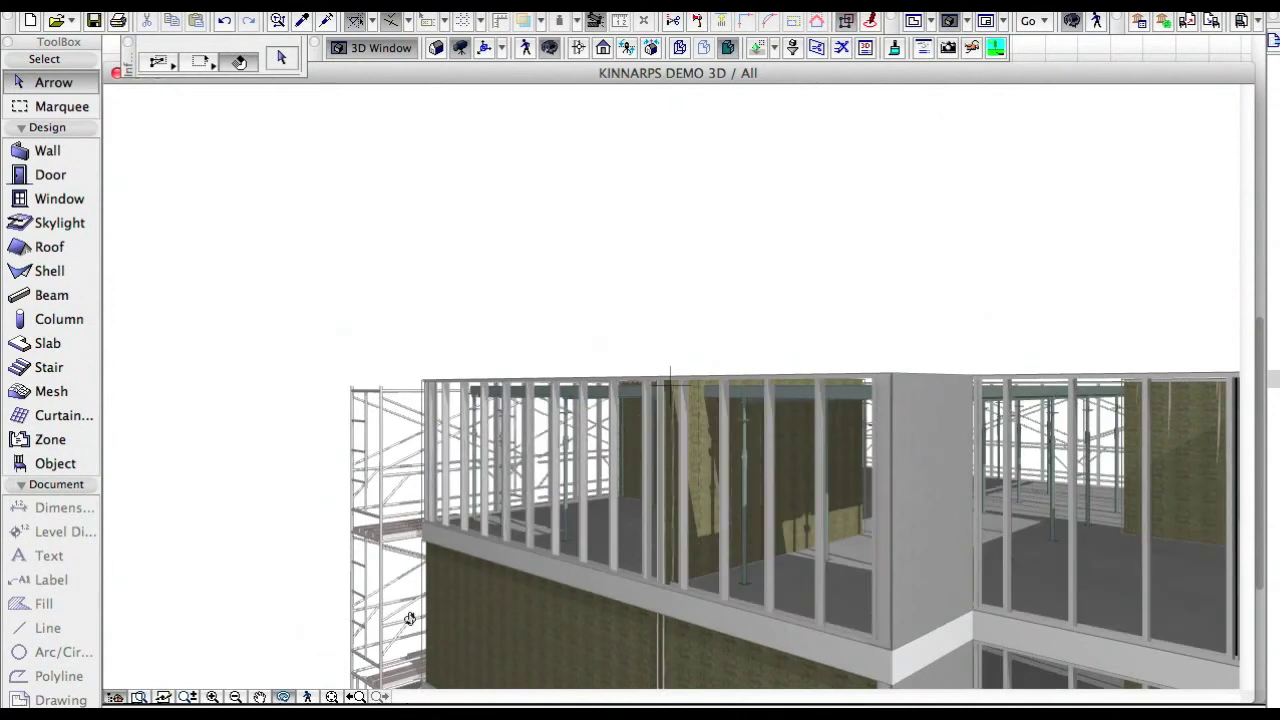
{"action": "left_click_drag", "start_coordinate": [758, 610], "coordinate": [654, 307]}
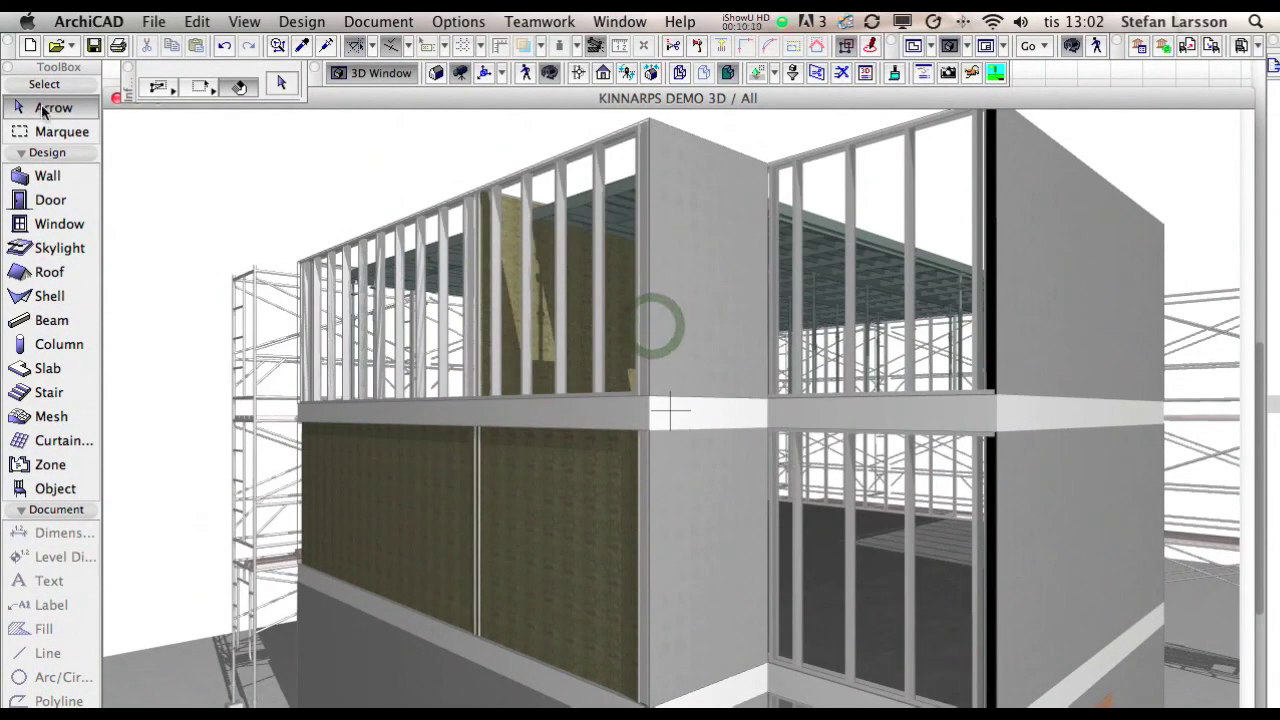